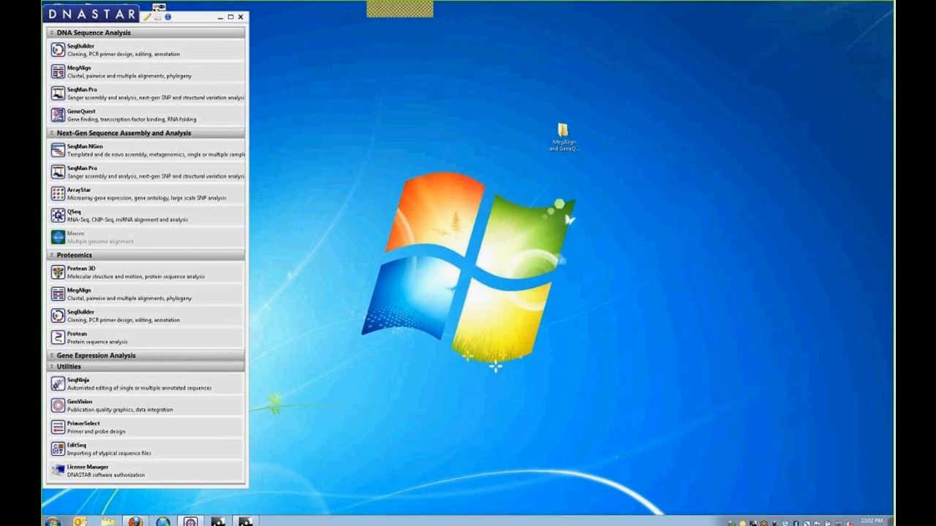
# - Launch MegAlign full-screen and move the empty Untitled alignment window toward the middle
pyautogui.moveTo(58, 74)
pyautogui.click(59, 75)
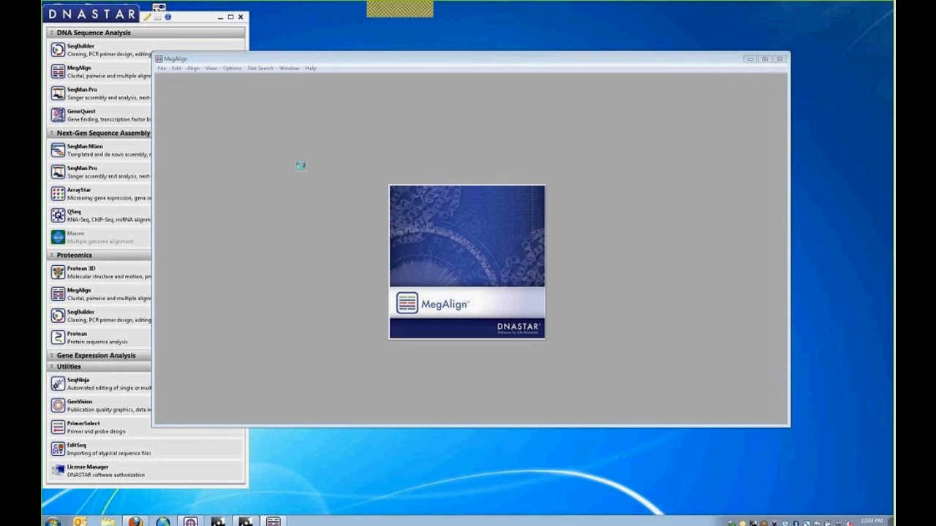
pyautogui.doubleClick(323, 58)
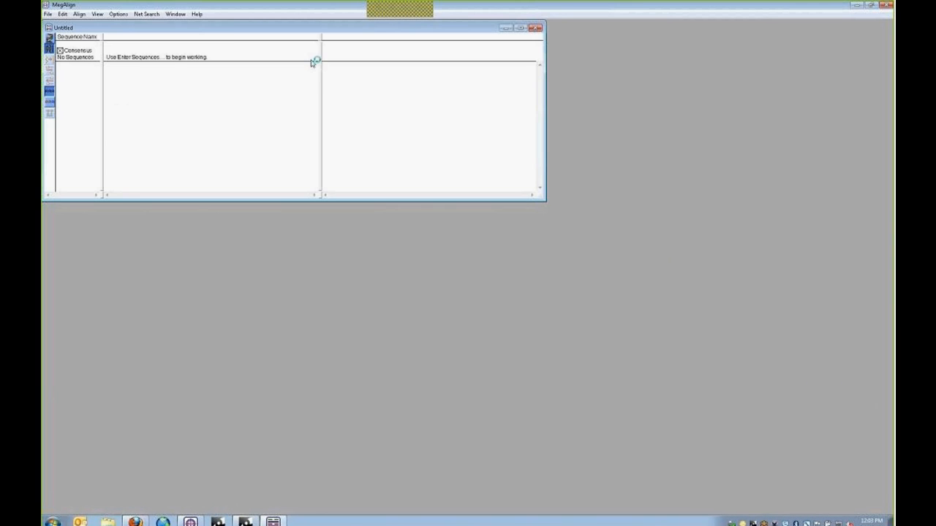
pyautogui.moveTo(230, 27); pyautogui.dragTo(328, 89)
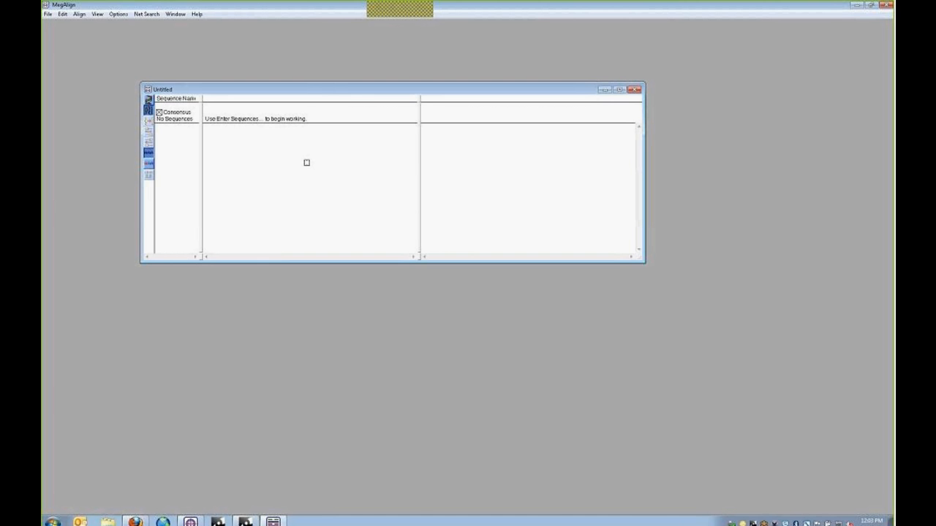
# - Fetch record x15479 from the Entrez nucleotide database
pyautogui.click(48, 15)
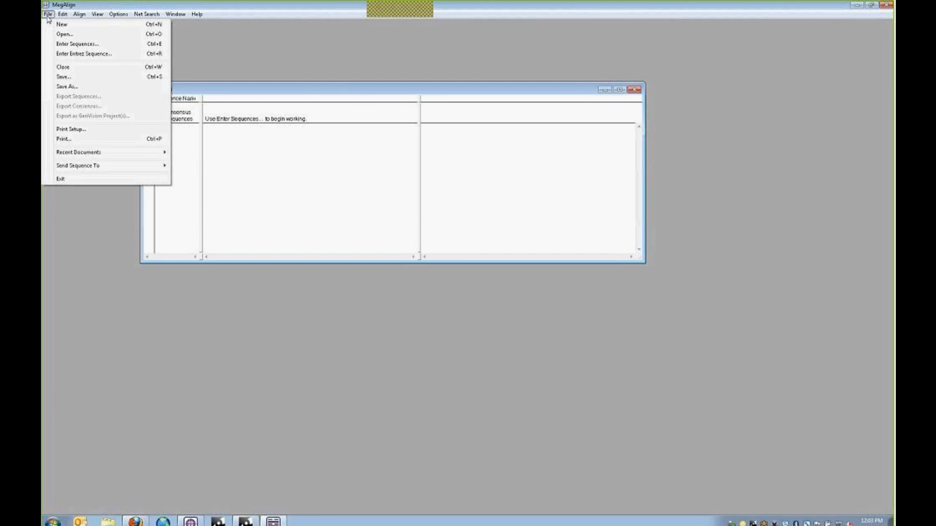
pyautogui.click(73, 53)
pyautogui.moveTo(418, 208); pyautogui.dragTo(357, 175)
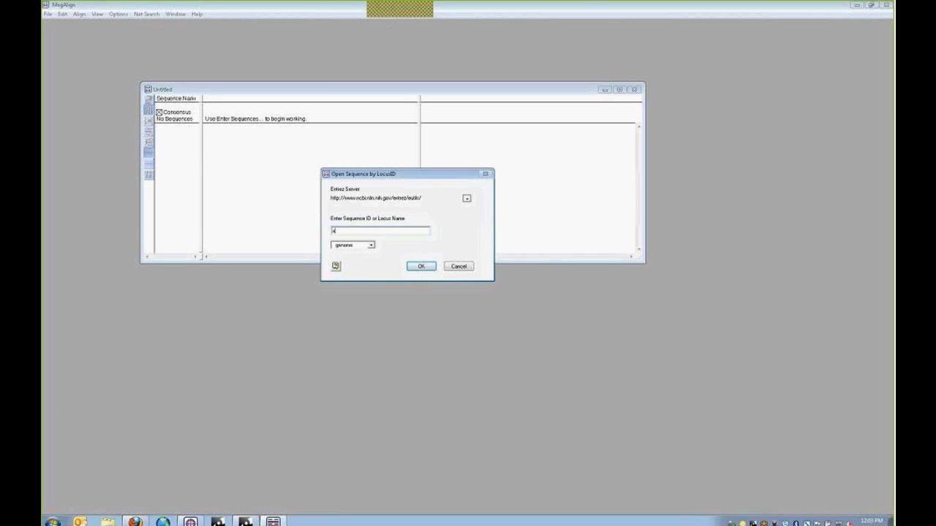
pyautogui.write('x15479')
pyautogui.click(371, 247)
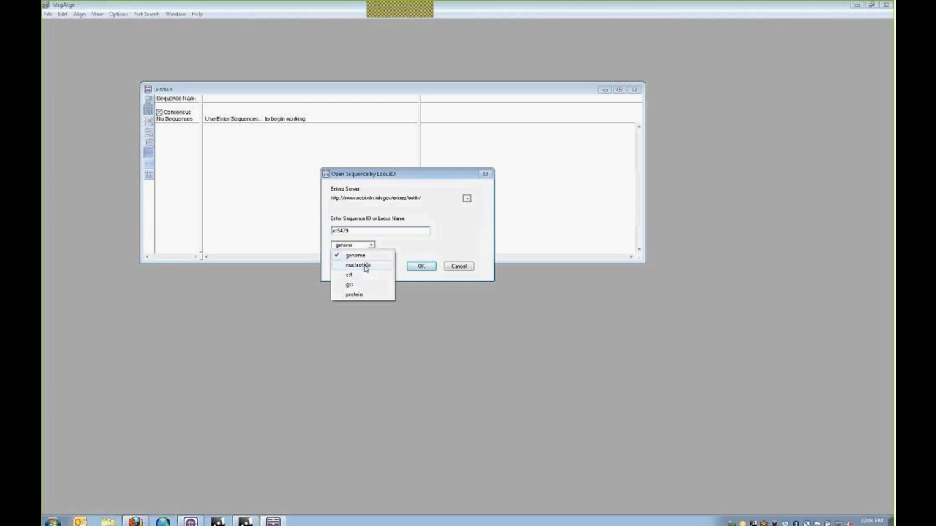
pyautogui.click(366, 266)
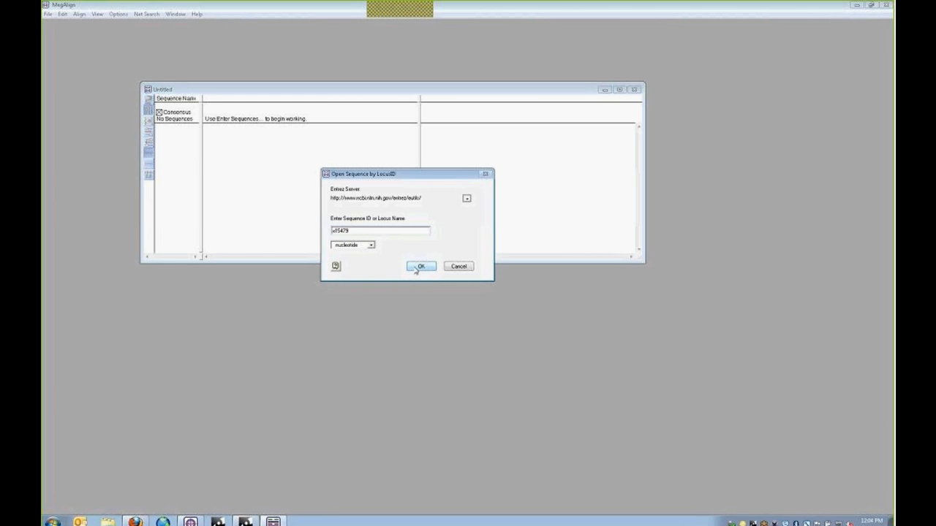
pyautogui.click(419, 267)
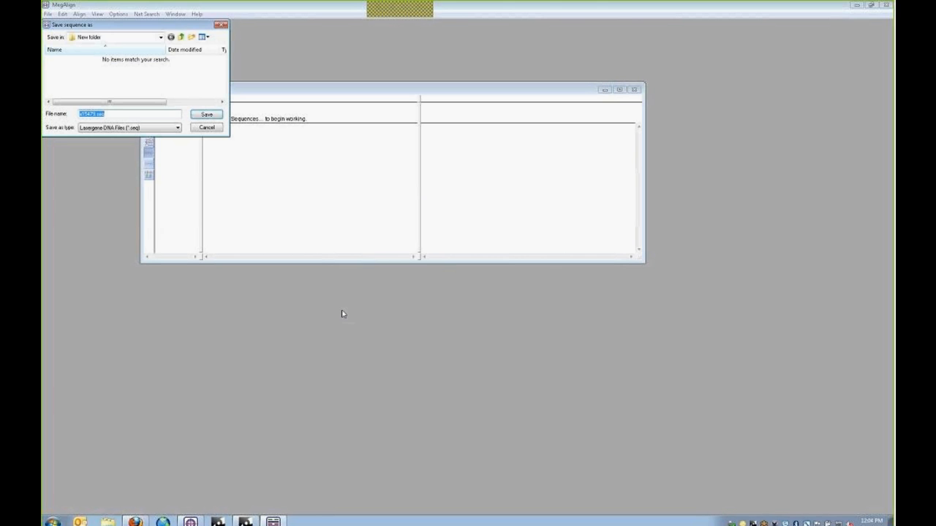
# - Save the fetched record as x15479.seq in the webinar's MegAlign folder
pyautogui.moveTo(112, 26); pyautogui.dragTo(353, 143)
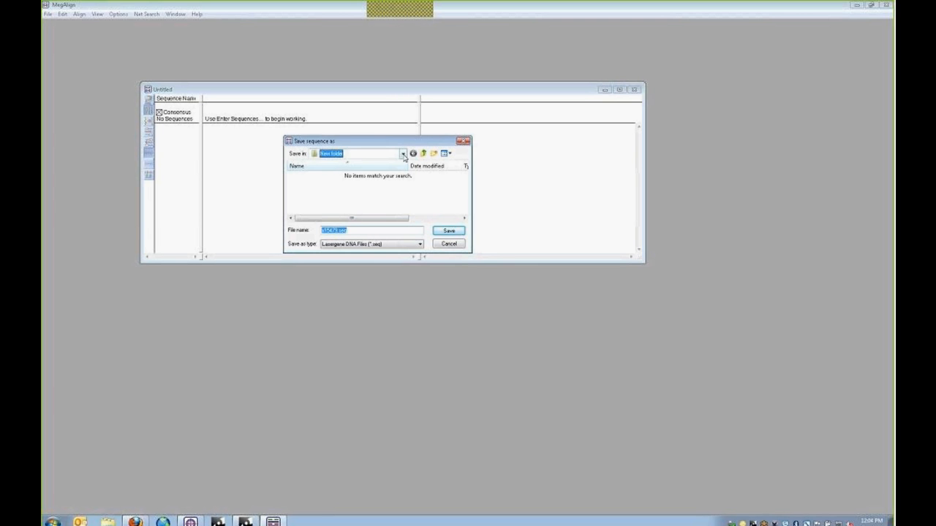
pyautogui.click(402, 154)
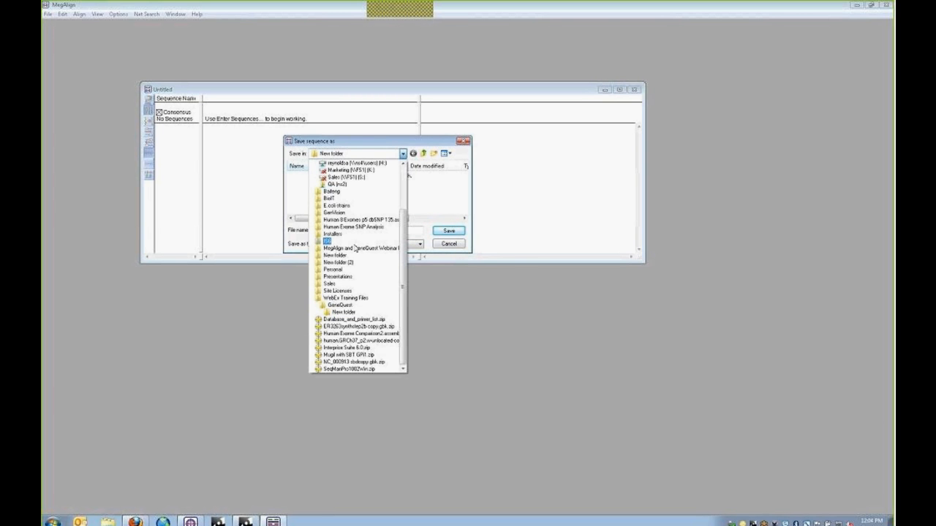
pyautogui.click(344, 247)
pyautogui.doubleClick(308, 185)
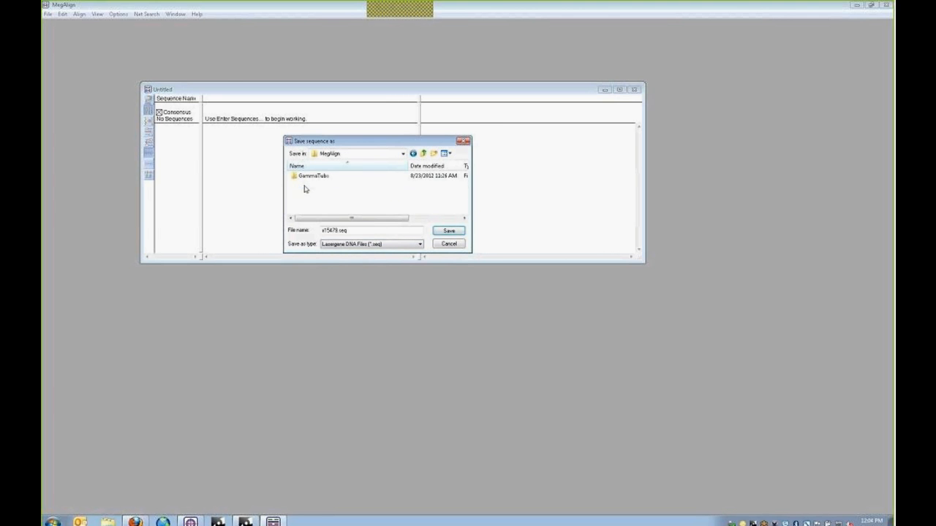
pyautogui.click(448, 231)
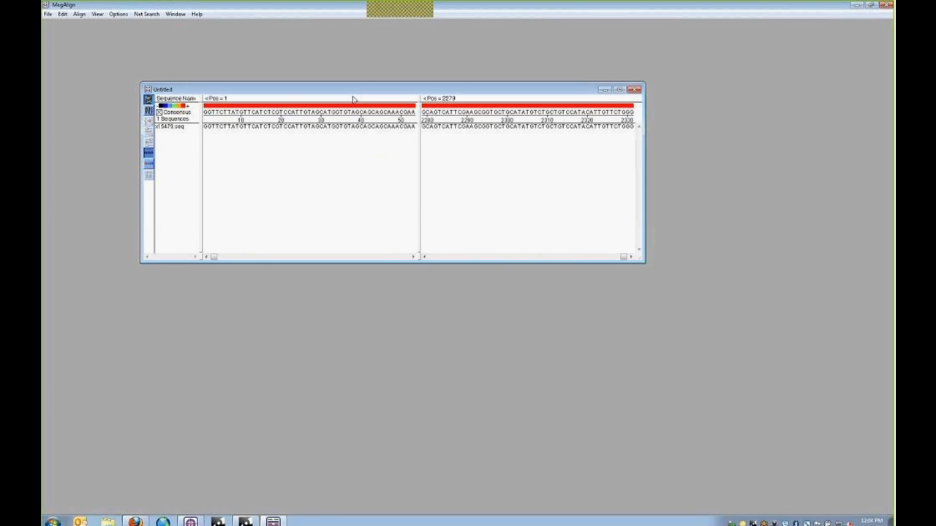
# - Widen the alignment window and drag the pane divider right to show more of x15479.seq
pyautogui.moveTo(642, 219); pyautogui.dragTo(772, 221)
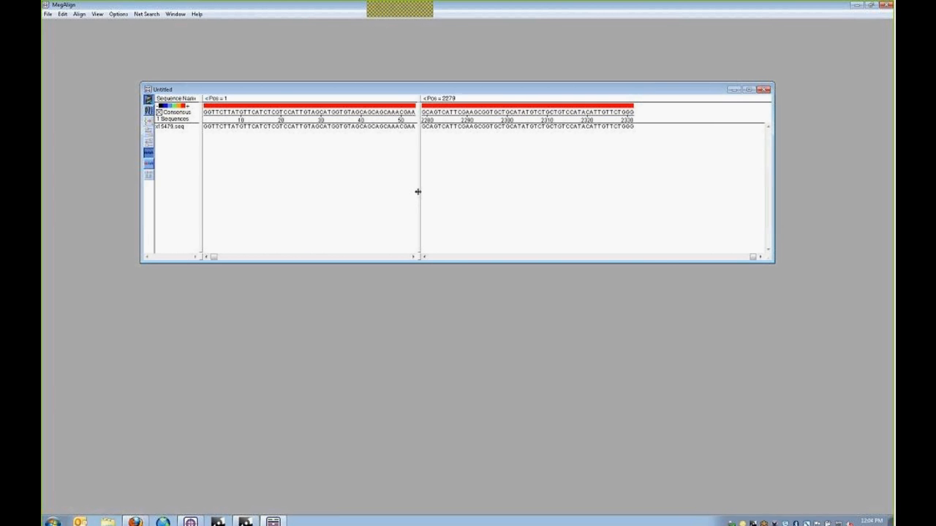
pyautogui.moveTo(418, 191); pyautogui.dragTo(536, 191)
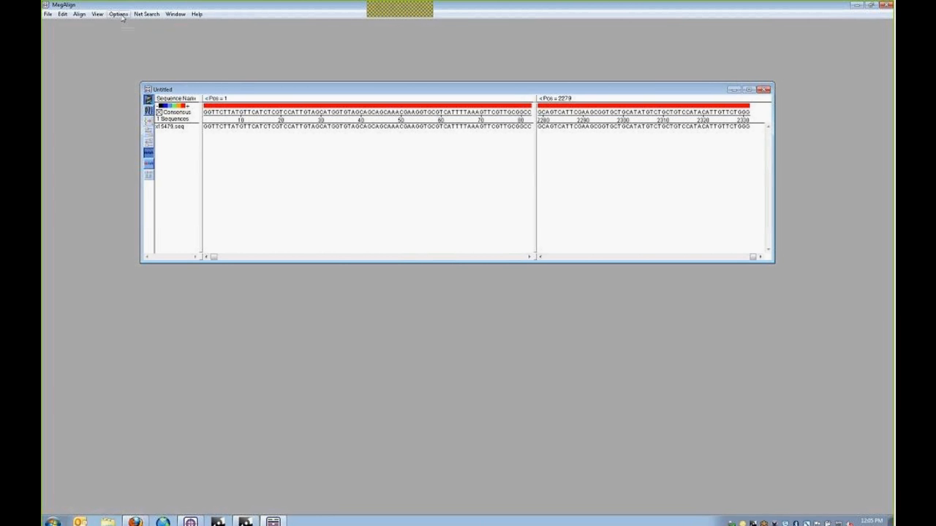
# - Set x15479.seq's sequence limits from the feature table to the mipA CDS
pyautogui.click(171, 126)
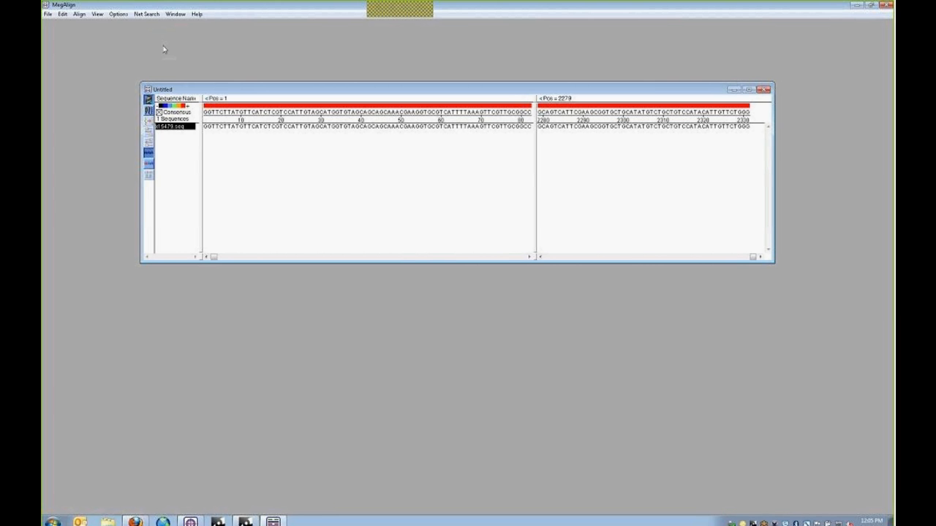
pyautogui.click(123, 16)
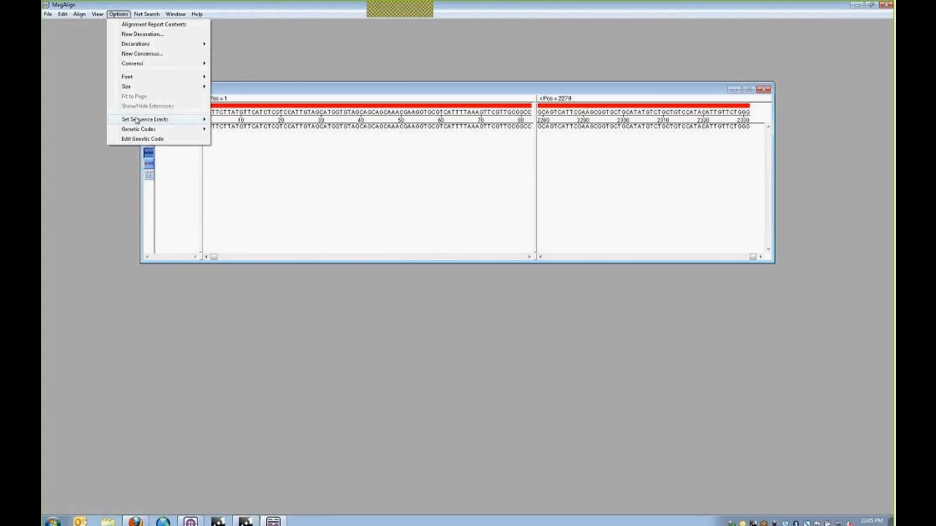
pyautogui.moveTo(136, 122)
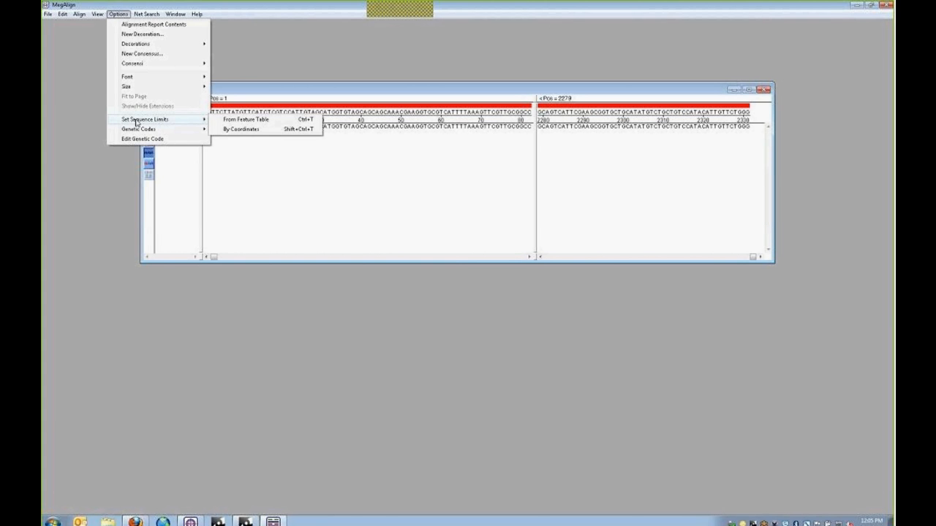
pyautogui.click(248, 121)
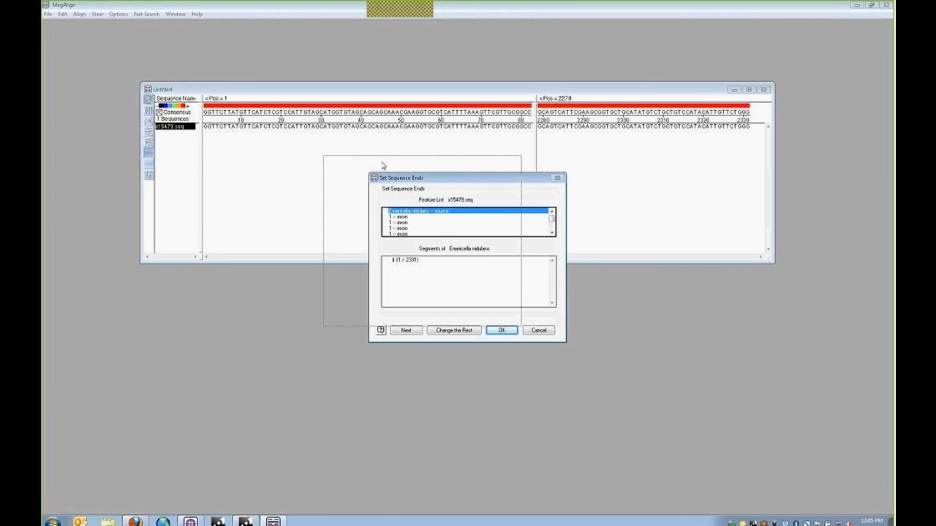
pyautogui.moveTo(428, 181); pyautogui.dragTo(383, 165)
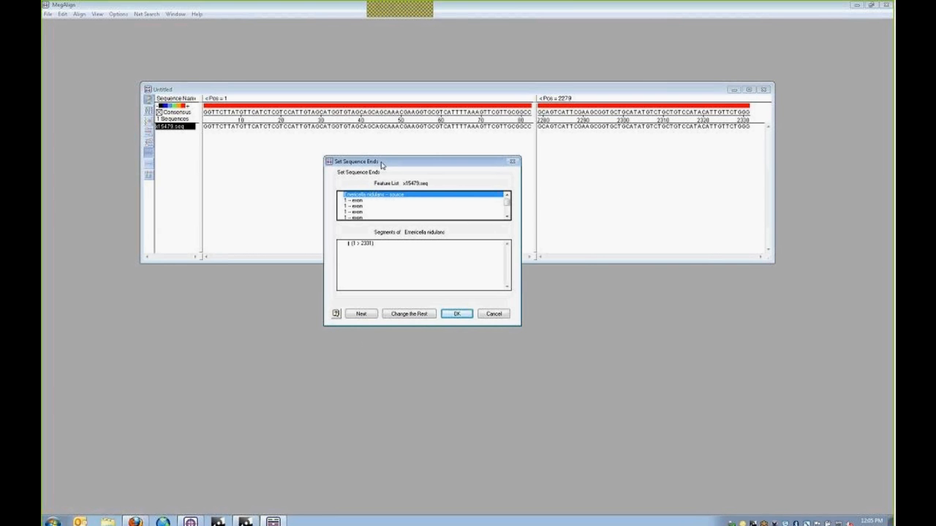
pyautogui.click(508, 218)
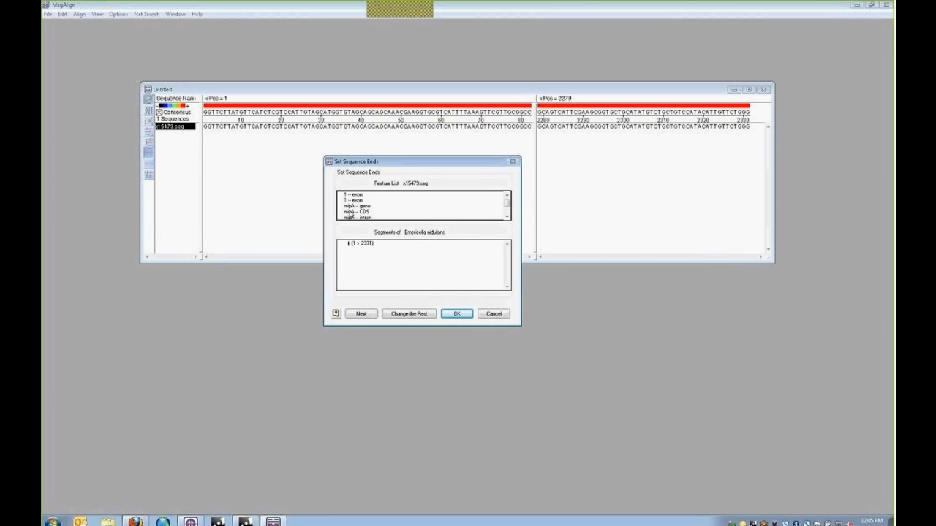
pyautogui.click(349, 212)
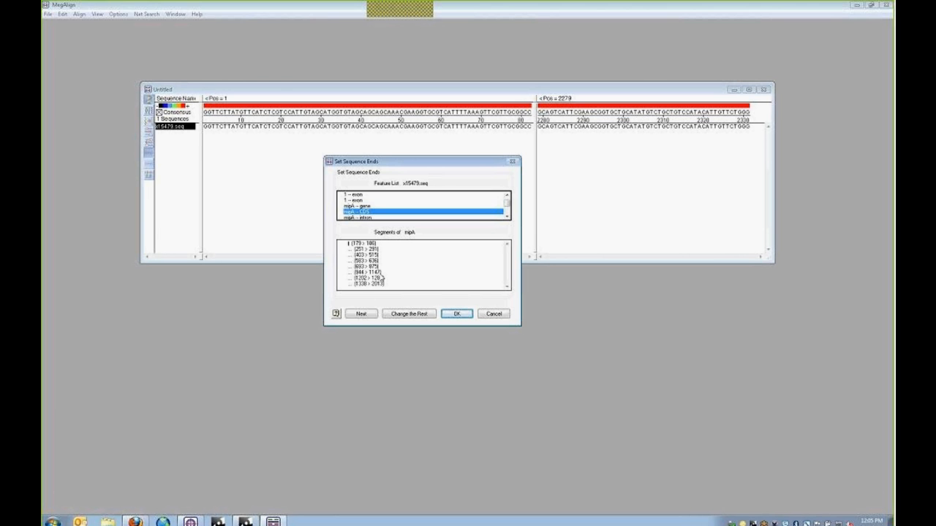
pyautogui.click(454, 313)
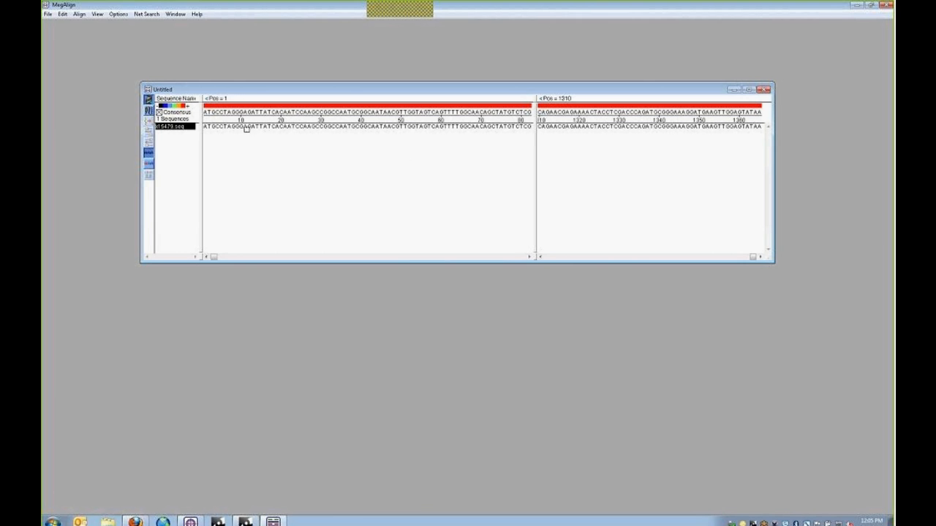
# - Check the ATG start and TAA stop codons, then display the sequence as protein
pyautogui.moveTo(204, 126); pyautogui.dragTo(215, 126)
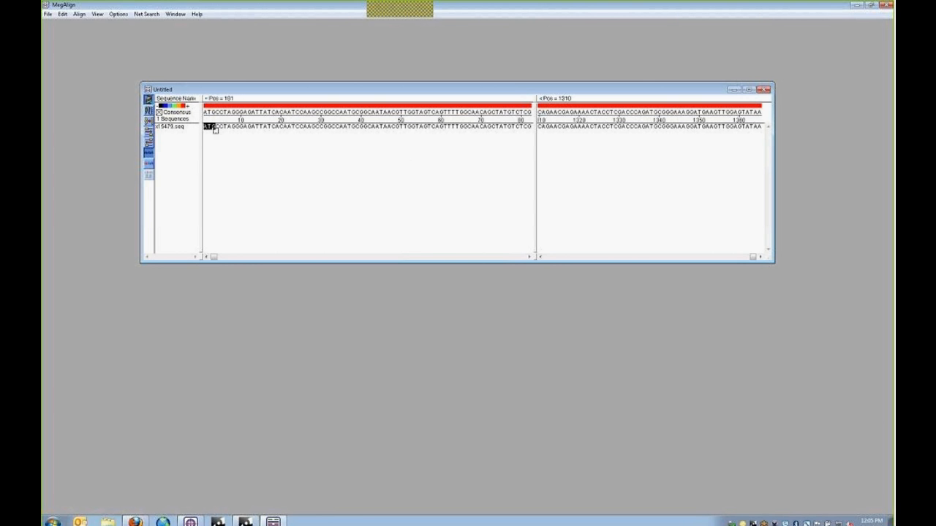
pyautogui.moveTo(750, 127); pyautogui.dragTo(762, 127)
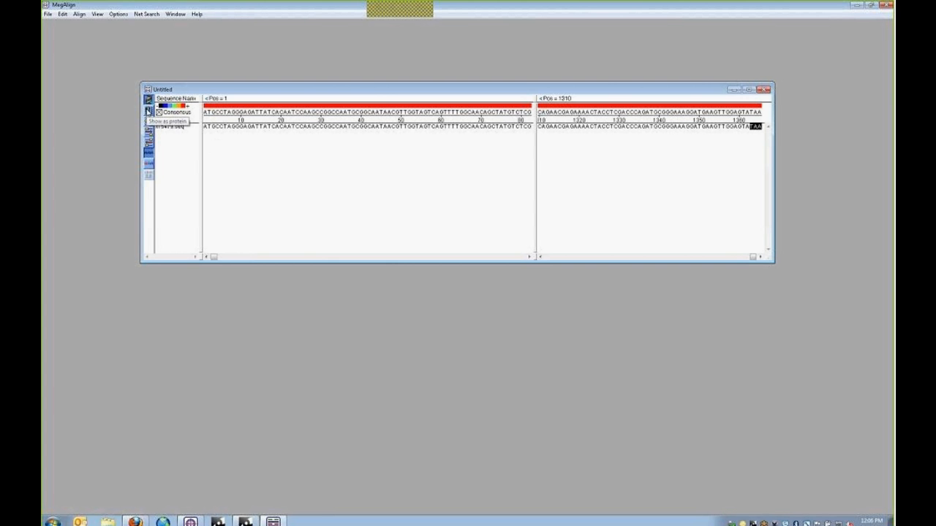
pyautogui.click(149, 112)
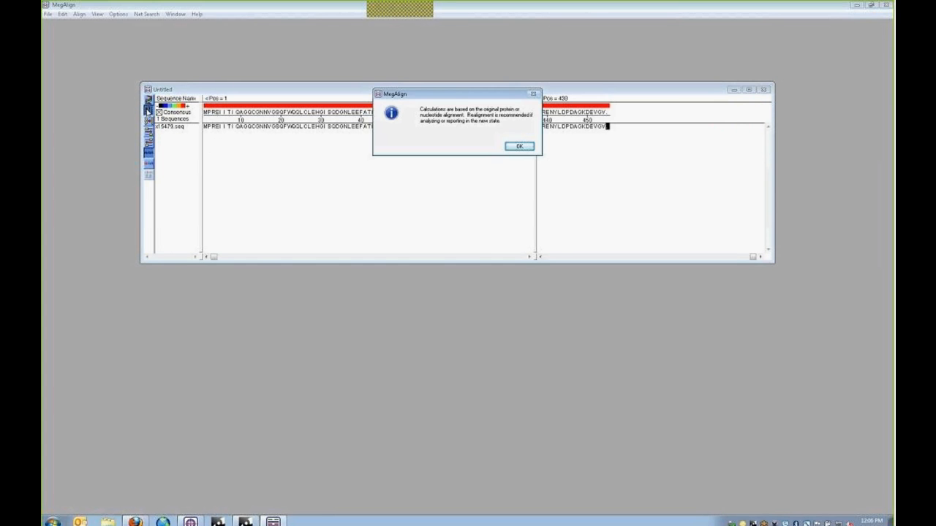
pyautogui.click(517, 147)
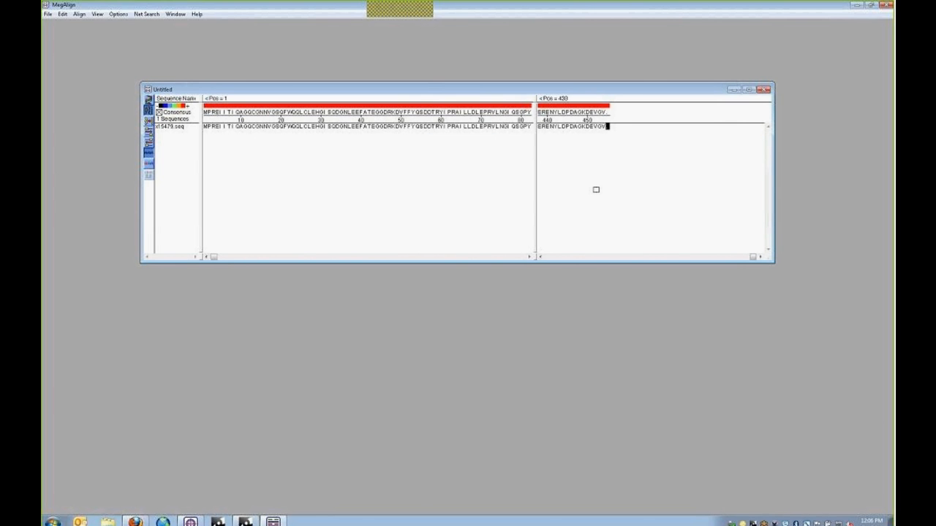
# - Widen the left pane and select the whole protein from MNFREI to DAGKDEVGV
pyautogui.moveTo(536, 202); pyautogui.dragTo(713, 207)
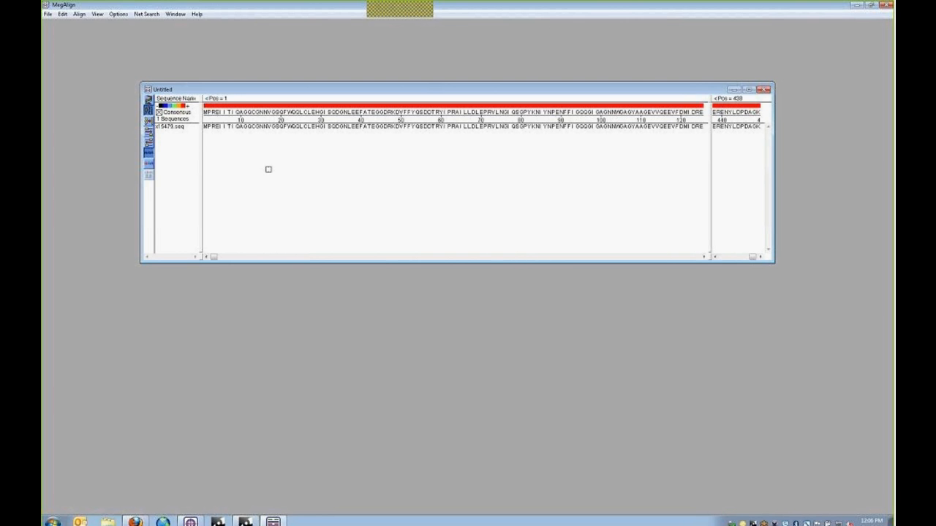
pyautogui.click(206, 127)
pyautogui.moveTo(206, 127); pyautogui.dragTo(742, 126)
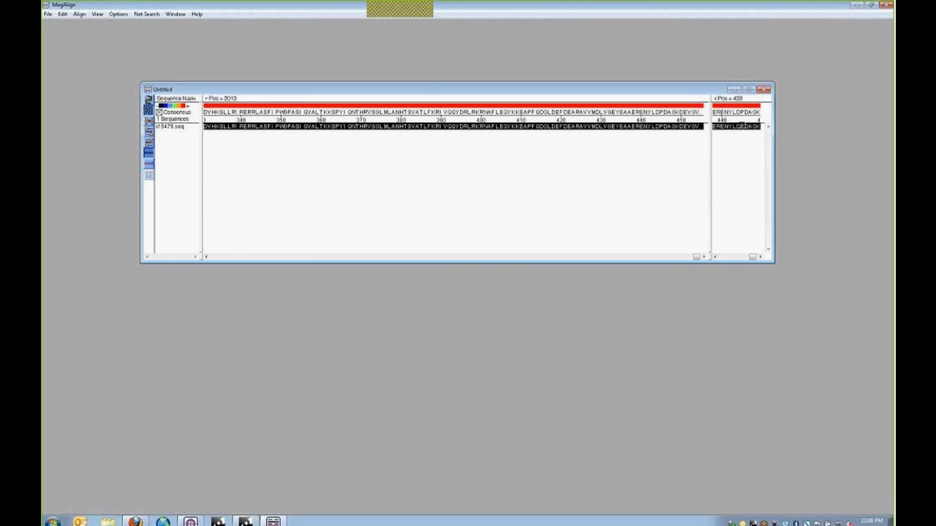
# - Run a BLAST search of the selected protein with blastp against the nr database
pyautogui.click(141, 14)
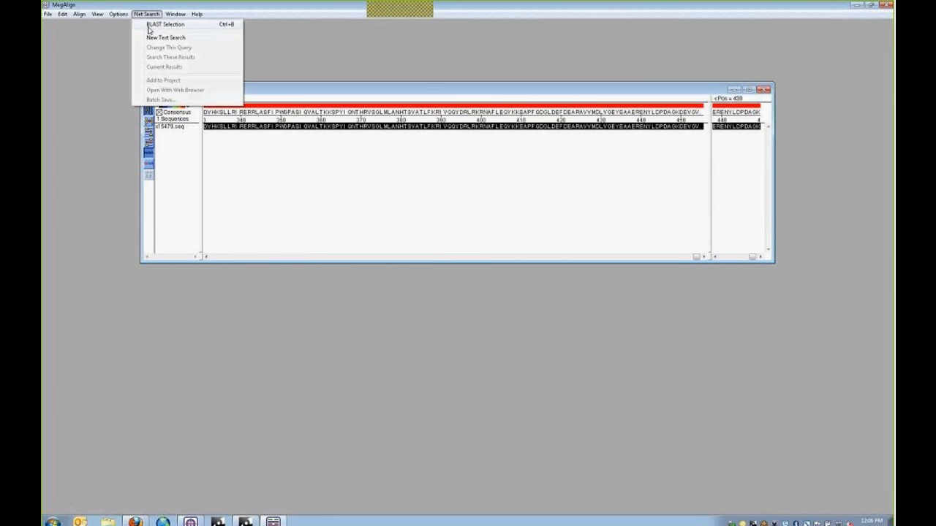
pyautogui.click(150, 27)
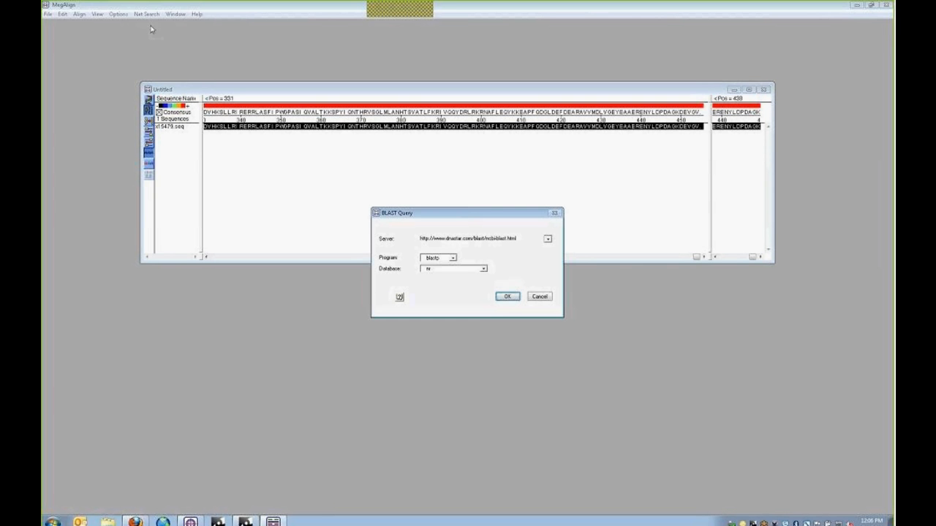
pyautogui.moveTo(446, 213); pyautogui.dragTo(409, 140)
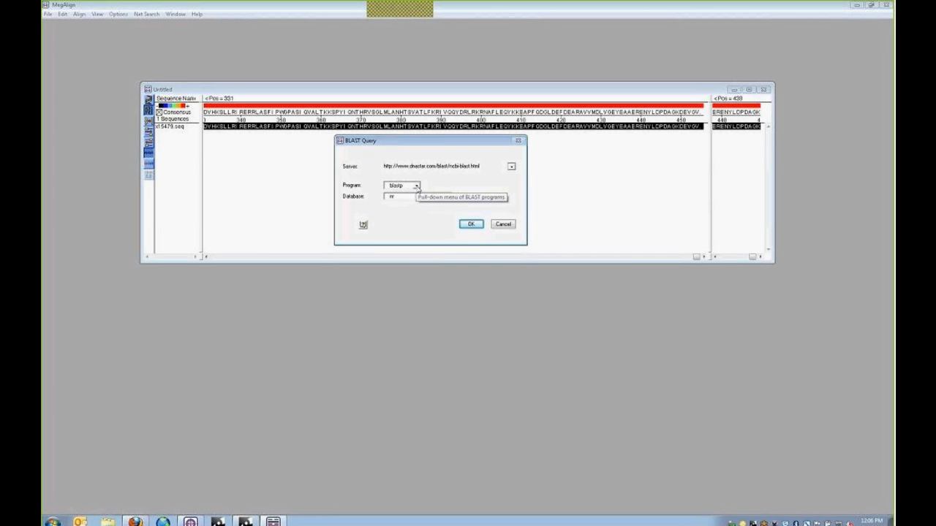
pyautogui.click(416, 187)
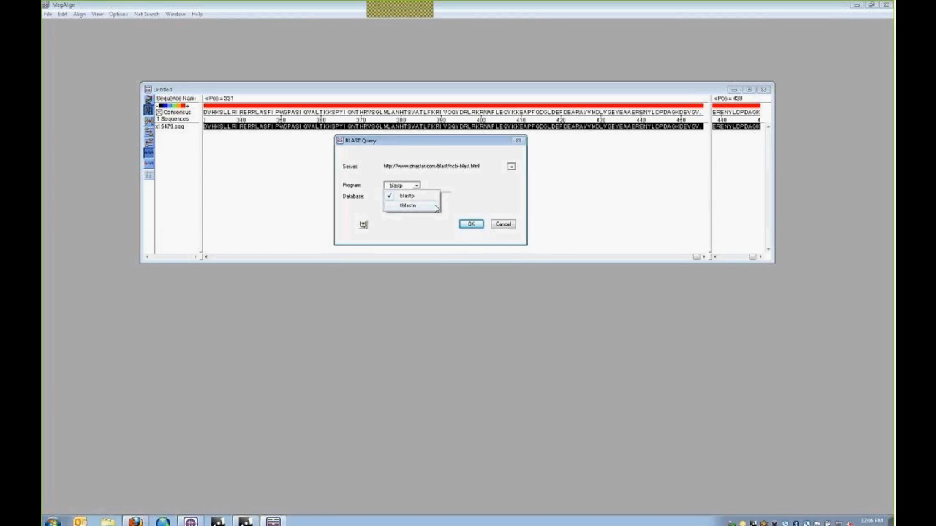
pyautogui.click(463, 205)
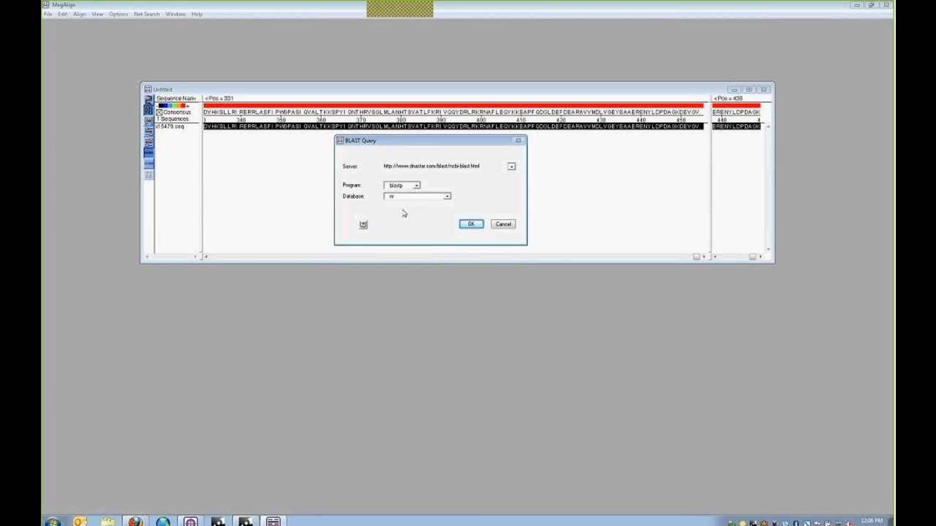
pyautogui.click(446, 197)
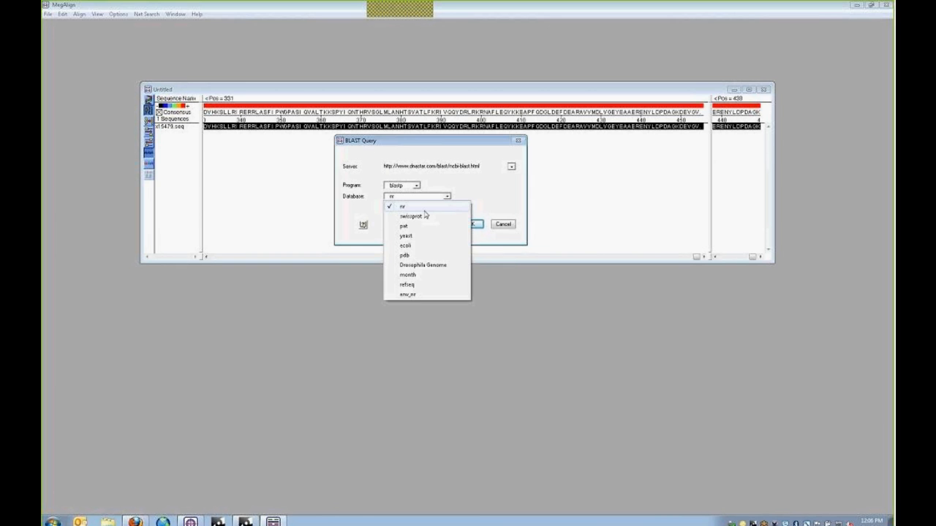
pyautogui.click(407, 210)
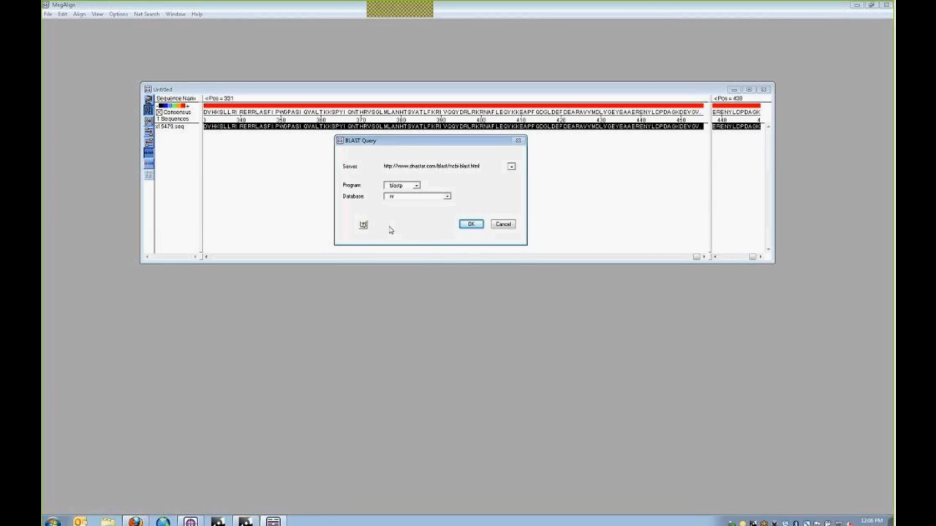
pyautogui.click(471, 225)
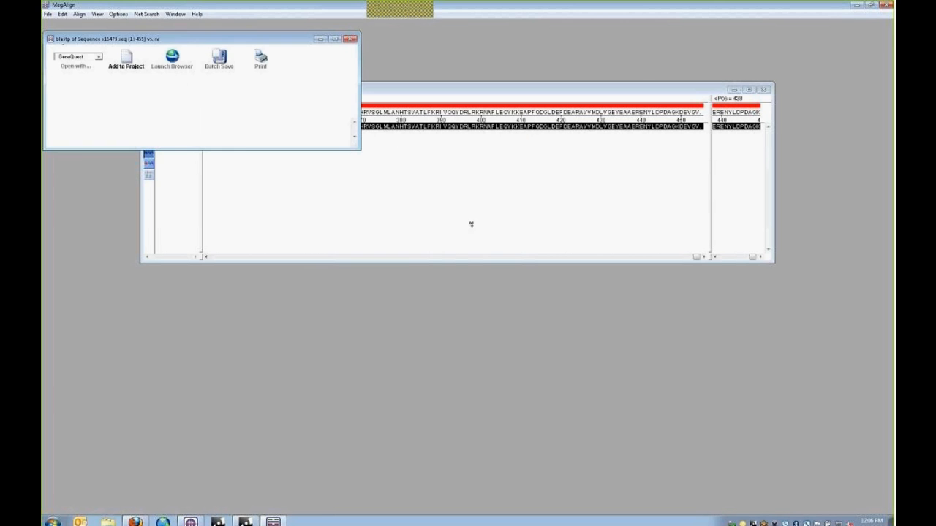
# - Center and enlarge the blastp results window to list the hits, top score 942
pyautogui.moveTo(216, 46); pyautogui.dragTo(428, 130)
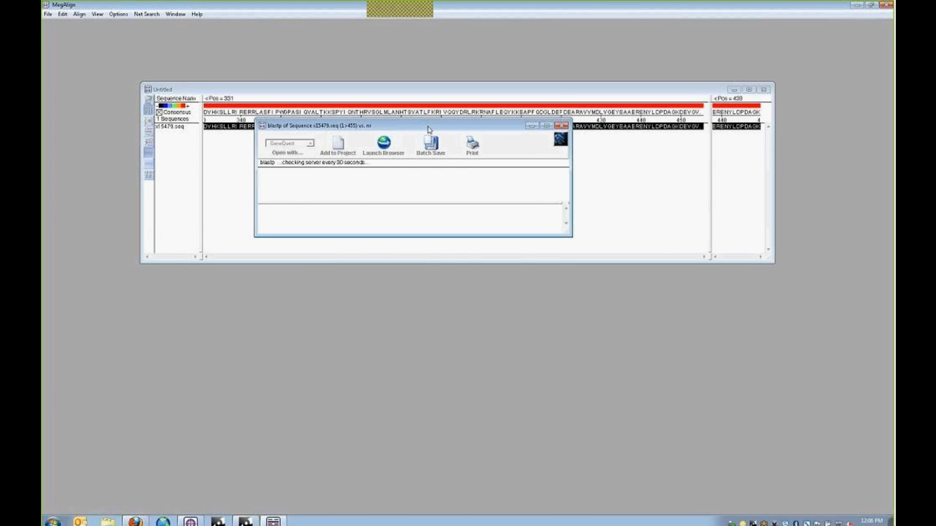
pyautogui.moveTo(571, 236); pyautogui.dragTo(607, 359)
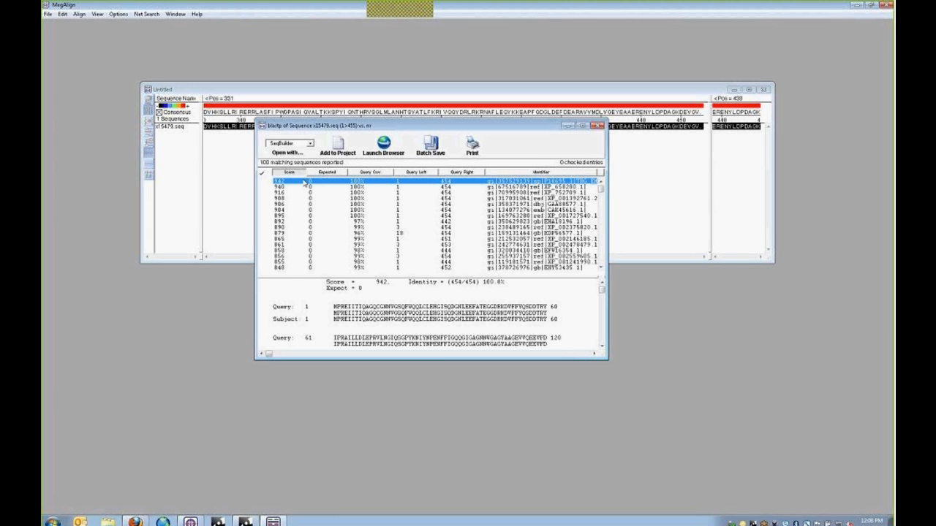
pyautogui.moveTo(443, 360); pyautogui.dragTo(440, 414)
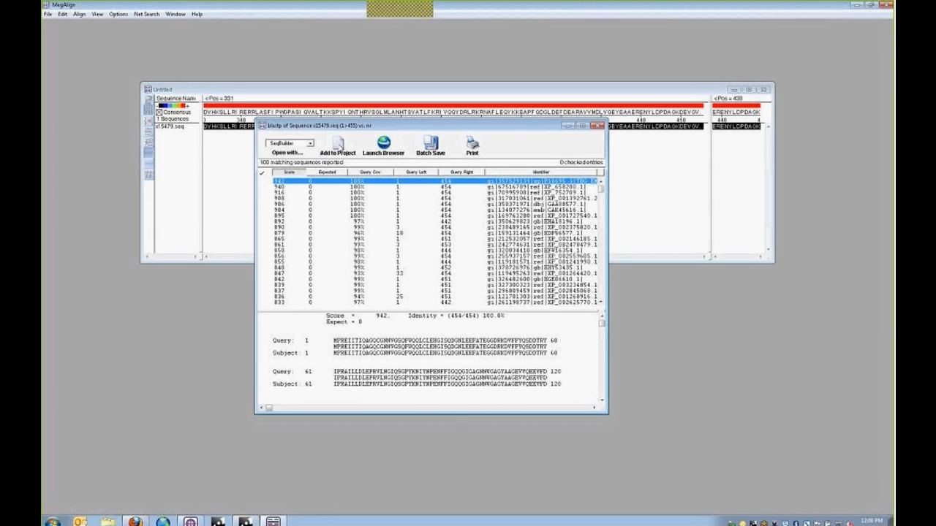
# - Add the top 10 blastp hits to the alignment project, giving 11 sequences
pyautogui.click(337, 146)
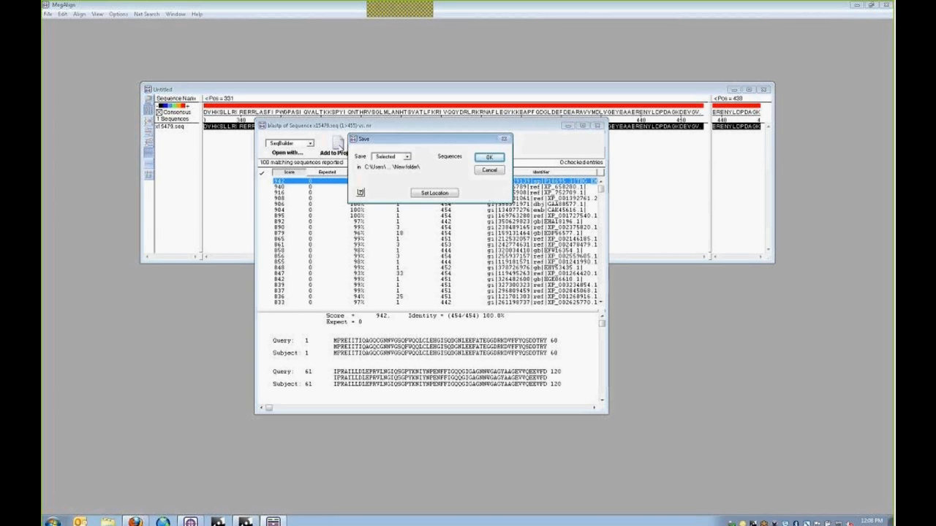
pyautogui.moveTo(407, 144); pyautogui.dragTo(400, 177)
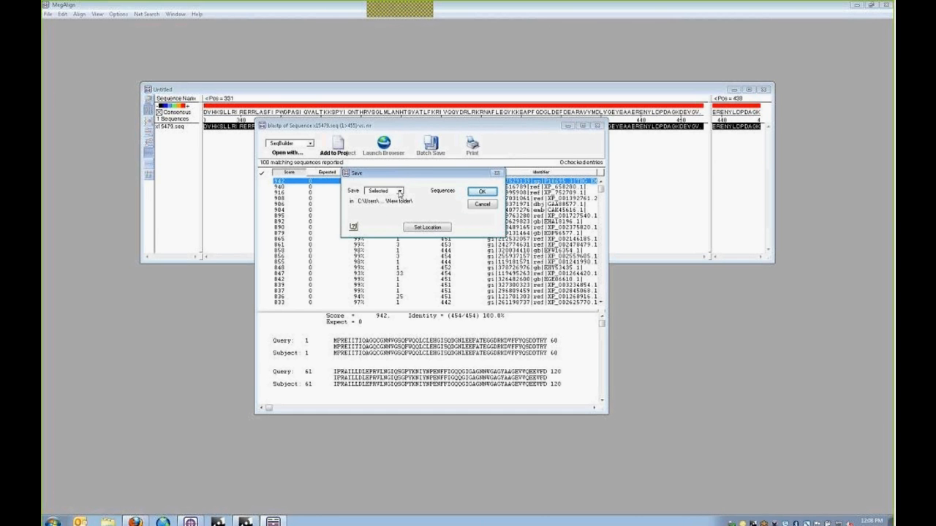
pyautogui.click(400, 192)
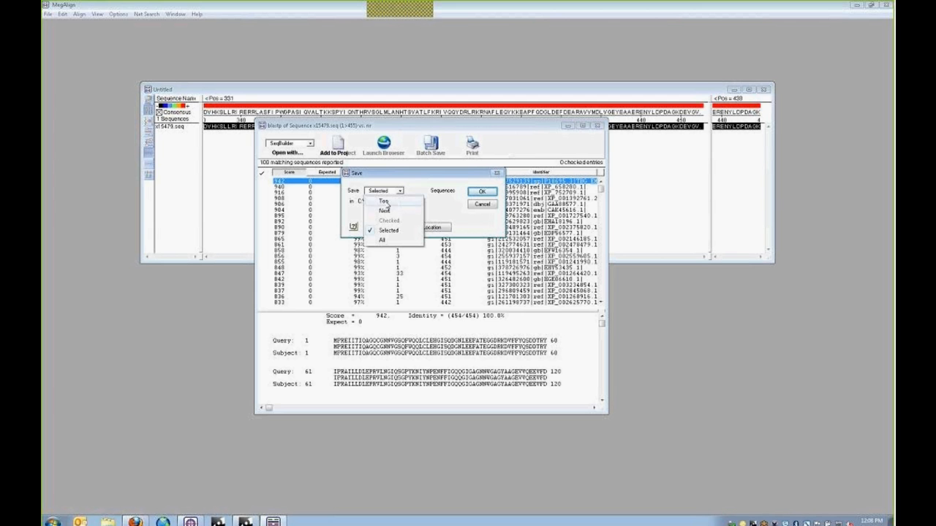
pyautogui.click(386, 202)
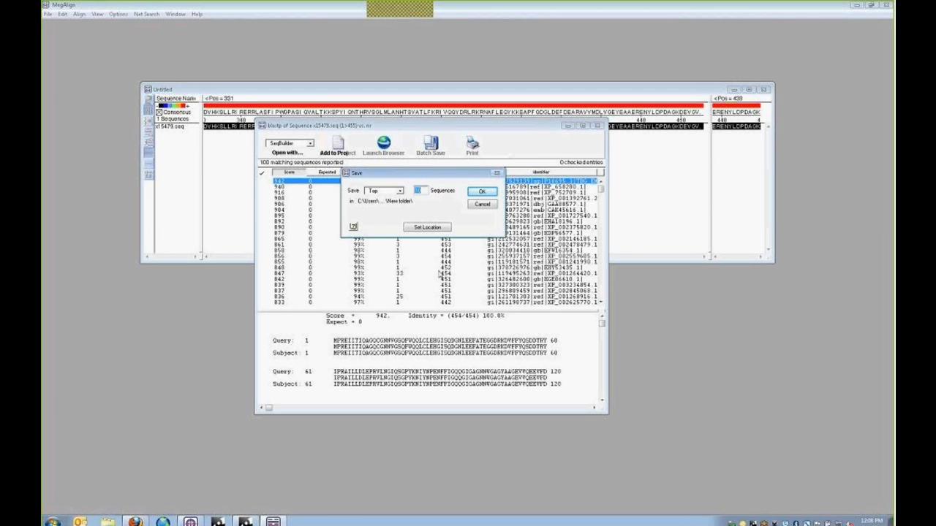
pyautogui.click(490, 194)
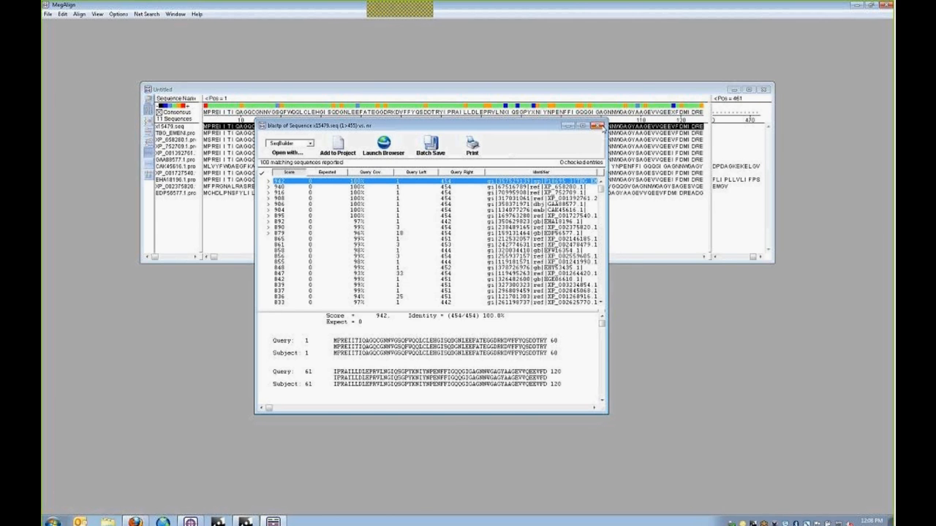
# - Close the BLAST results, widen the alignment's right-hand pane, and cancel closing the alignment
pyautogui.click(597, 126)
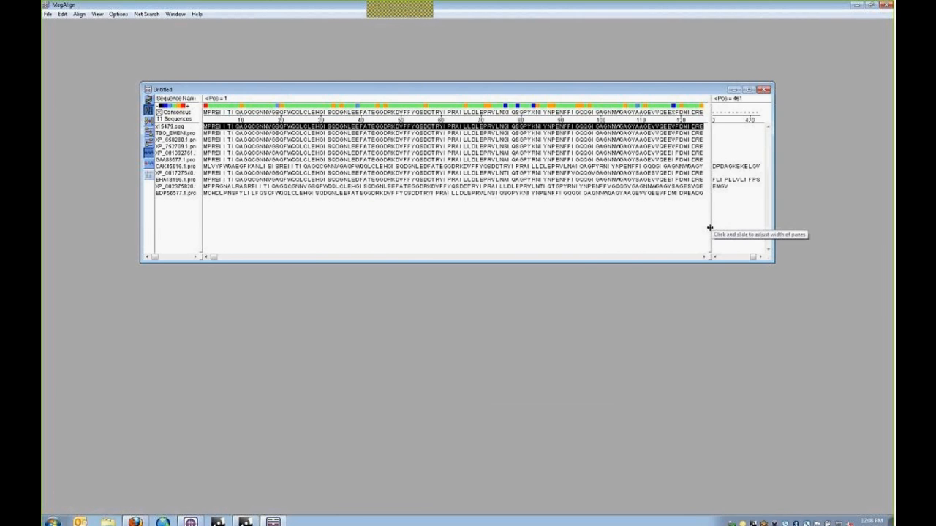
pyautogui.moveTo(710, 228); pyautogui.dragTo(629, 228)
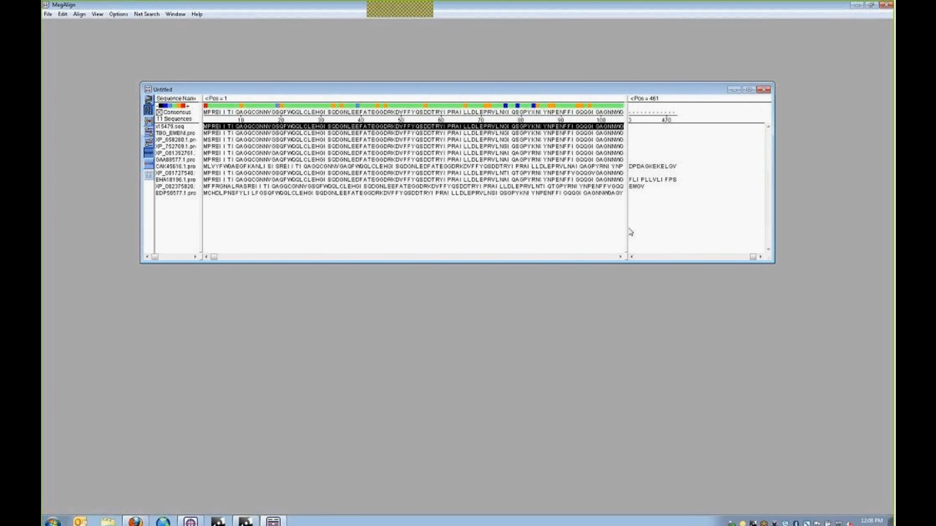
pyautogui.click(763, 90)
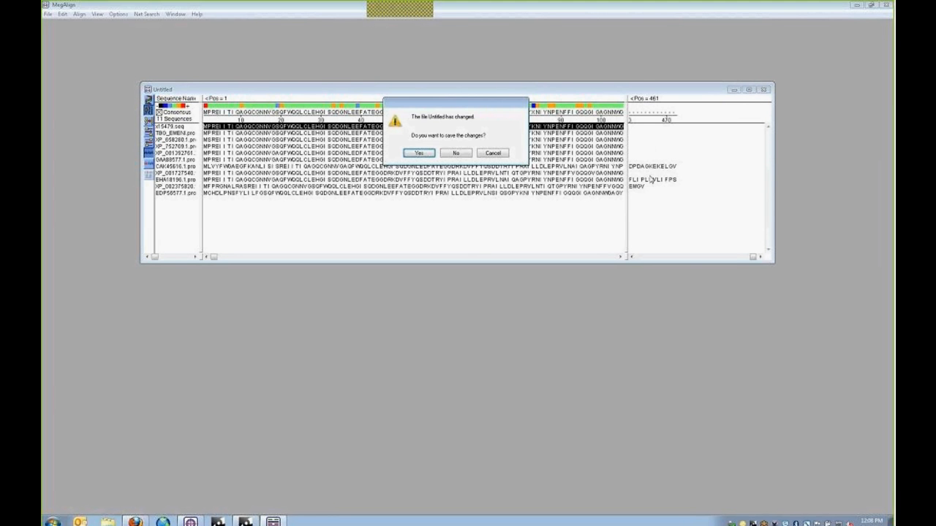
pyautogui.click(492, 153)
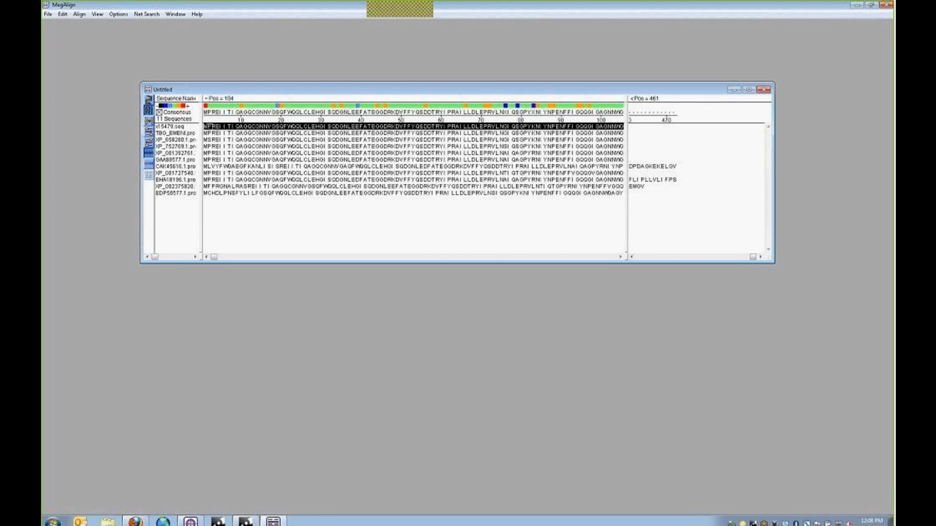
# - Insert three gaps after M in the first sequence, then delete them again
pyautogui.click(207, 126)
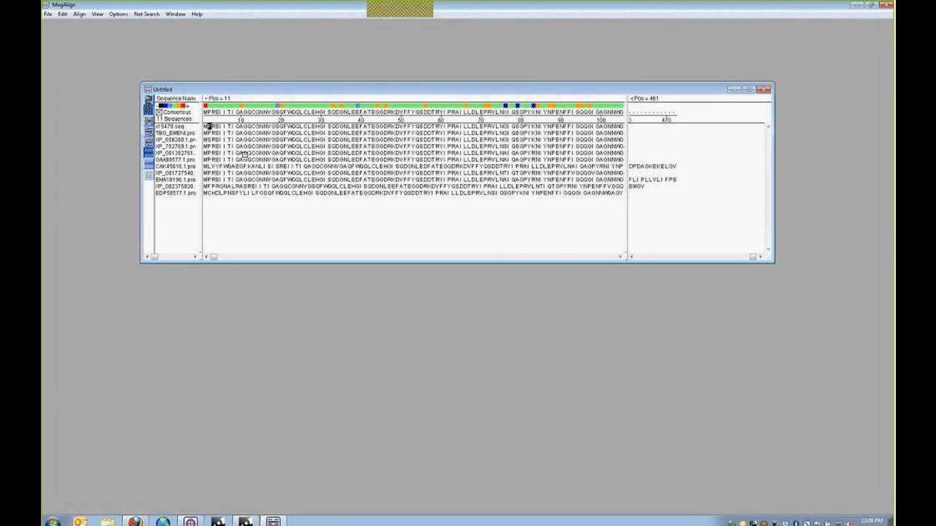
pyautogui.press('space')
pyautogui.press('space')
pyautogui.press('space')
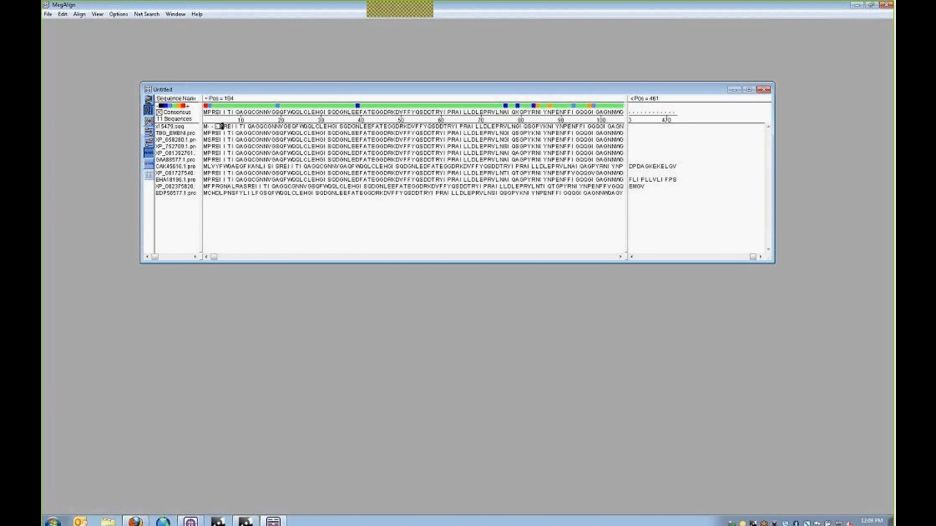
pyautogui.moveTo(211, 126); pyautogui.dragTo(218, 126)
pyautogui.press('Delete')
# - Return the edit point to column 2, select x15479.seq and bring up the File menu
pyautogui.click(212, 133)
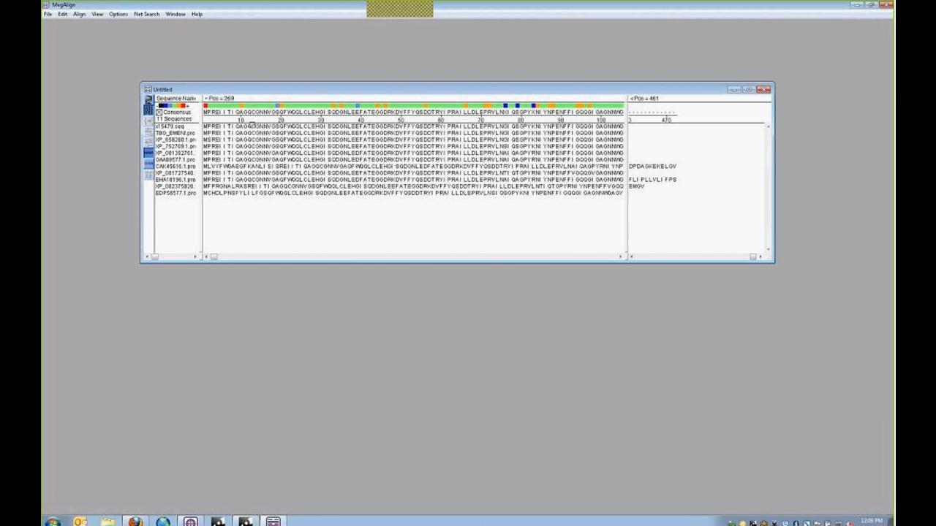
pyautogui.click(172, 128)
pyautogui.click(47, 15)
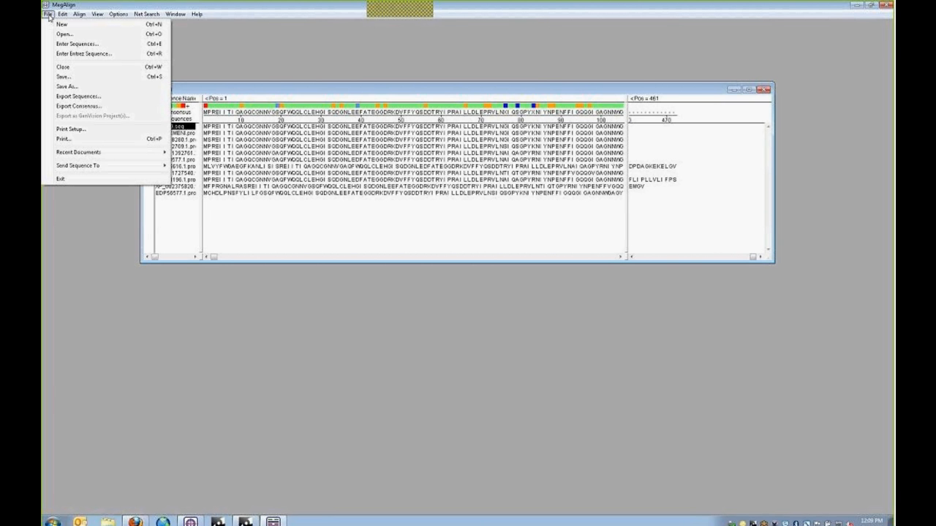
# - Dismiss the File menu and close the Untitled 11-sequence alignment without saving changes
pyautogui.moveTo(83, 169)
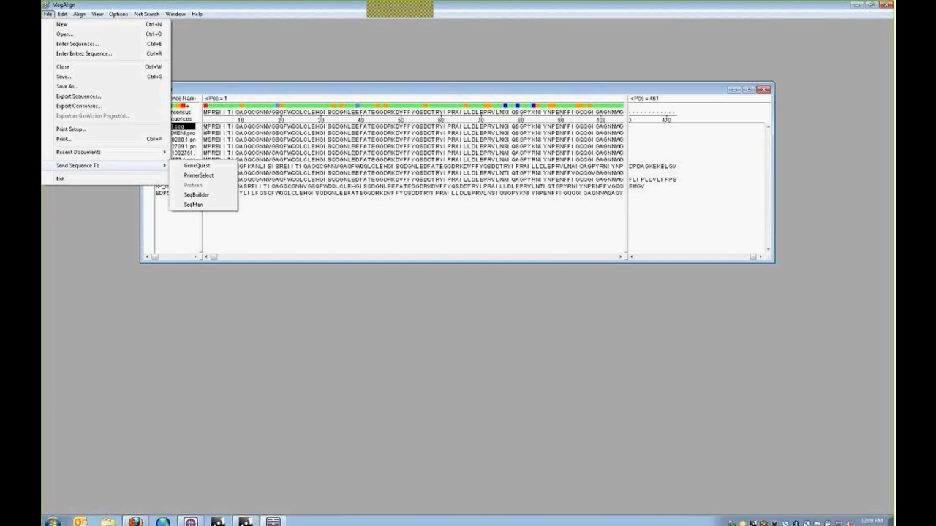
pyautogui.click(251, 212)
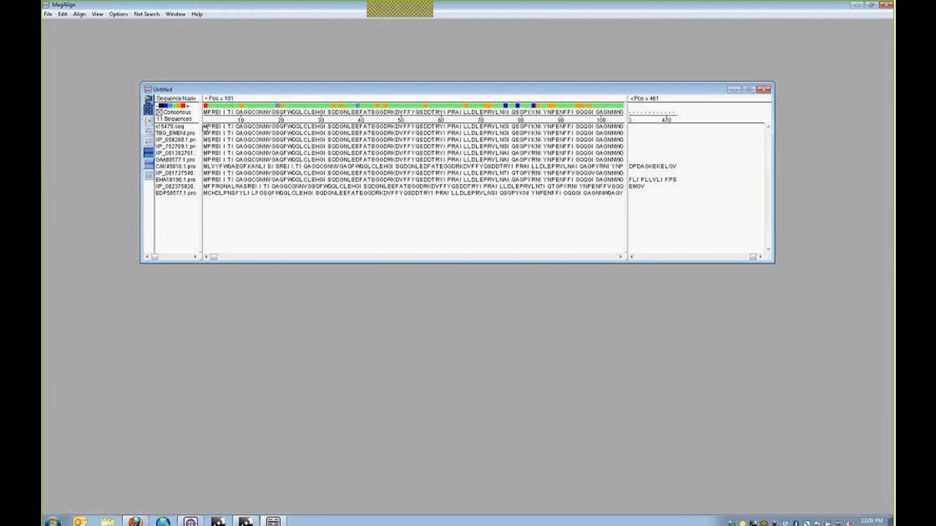
pyautogui.click(765, 90)
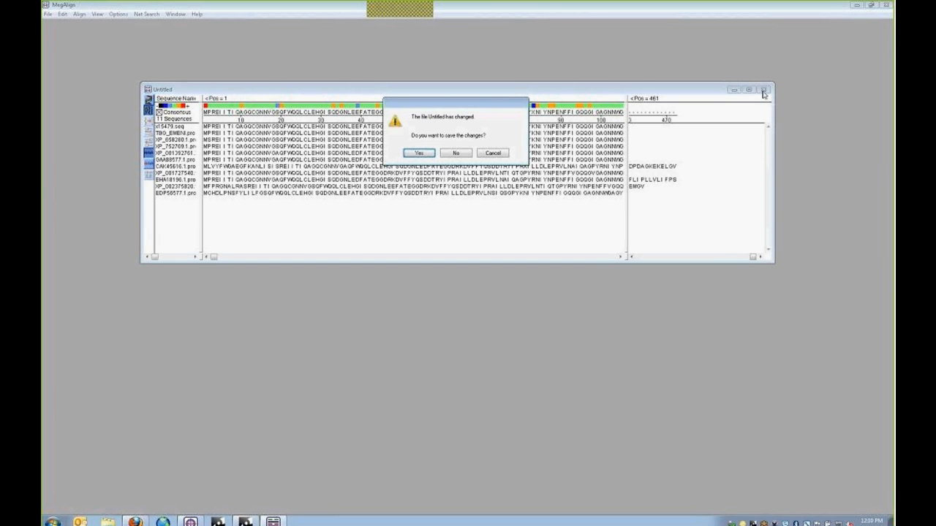
pyautogui.click(454, 155)
# - Start entering sequences for a new alignment and open the GammaTubs folder
pyautogui.click(47, 14)
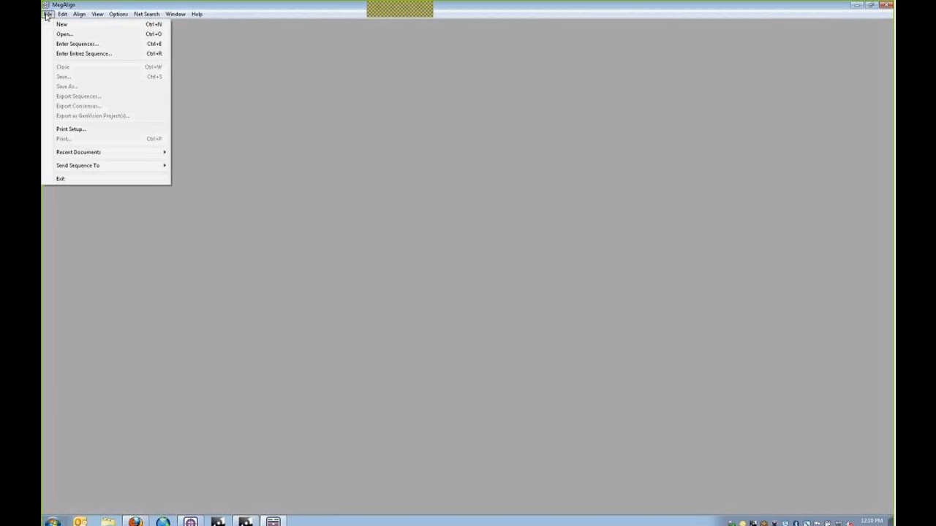
pyautogui.click(68, 45)
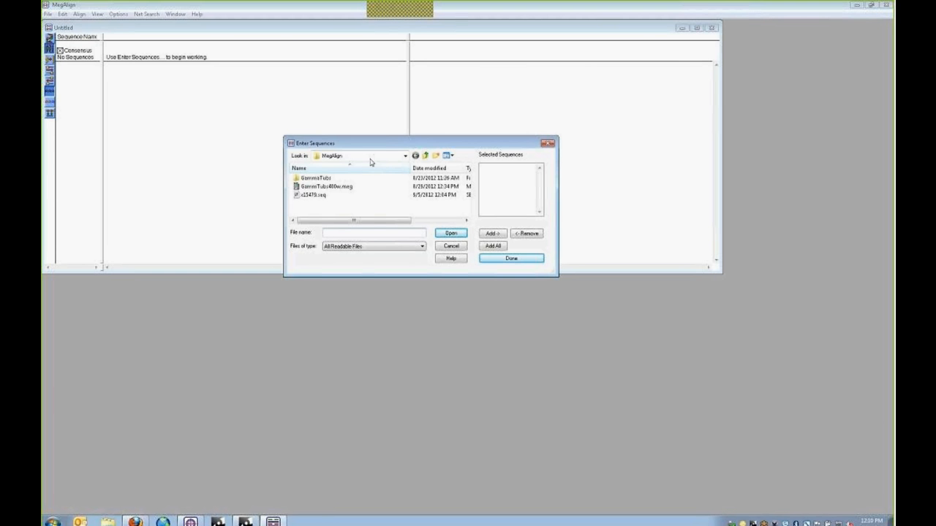
pyautogui.click(308, 180)
pyautogui.doubleClick(307, 180)
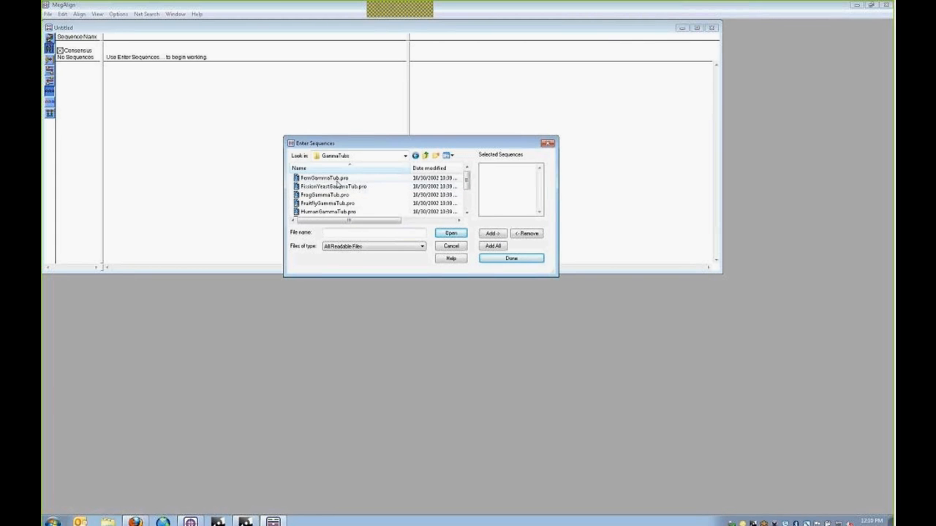
# - Try adding the Fern, Fruitfly and Human gamma-tubulin files, then clear the chosen list
pyautogui.click(330, 178)
pyautogui.click(492, 234)
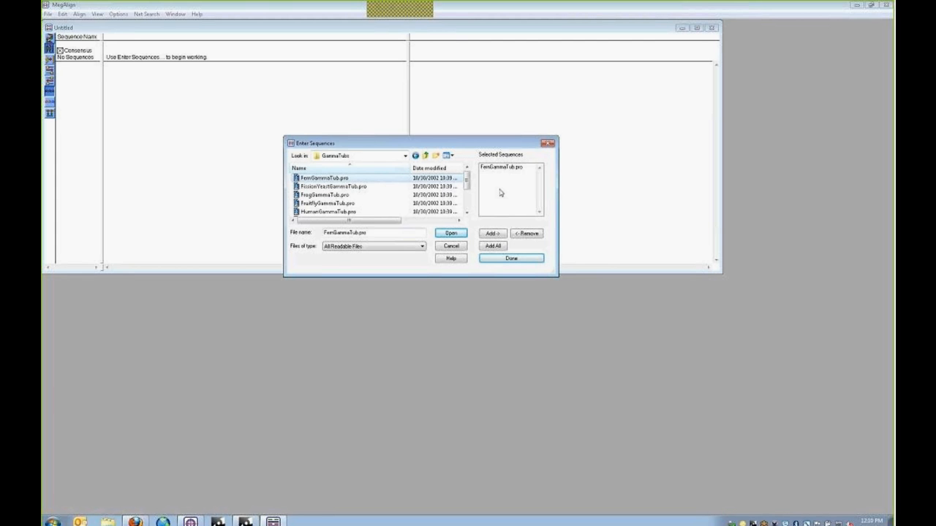
pyautogui.click(506, 167)
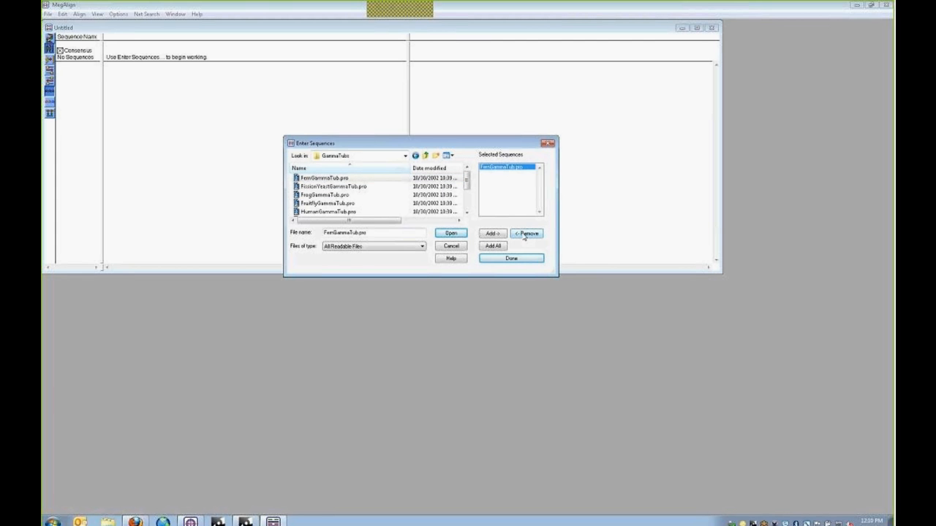
pyautogui.click(526, 234)
pyautogui.click(318, 178)
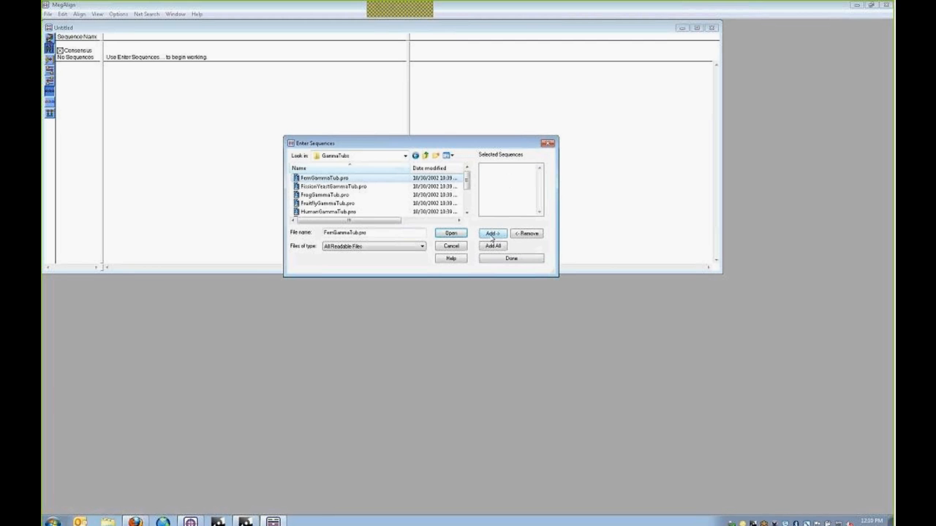
pyautogui.keyDown('ctrl'); pyautogui.click(327, 204); pyautogui.keyUp('ctrl')
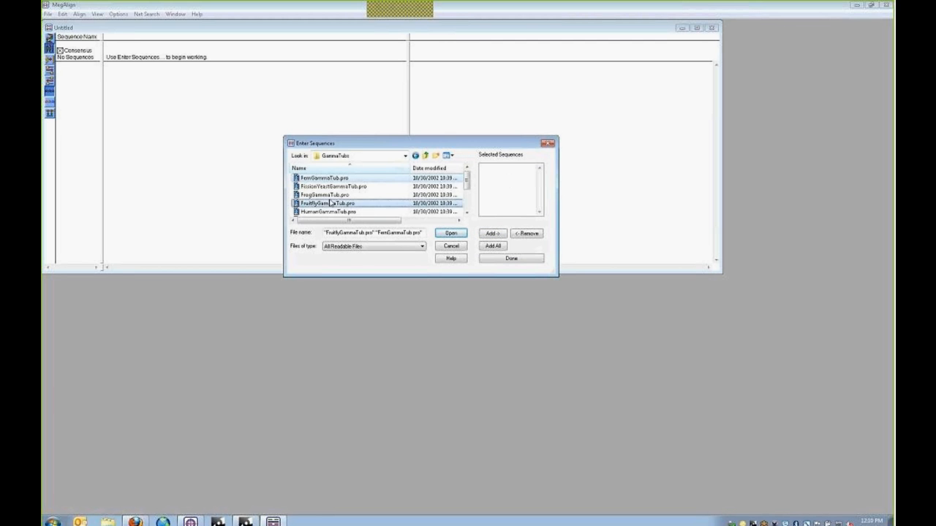
pyautogui.keyDown('ctrl'); pyautogui.click(327, 212); pyautogui.keyUp('ctrl')
pyautogui.click(492, 234)
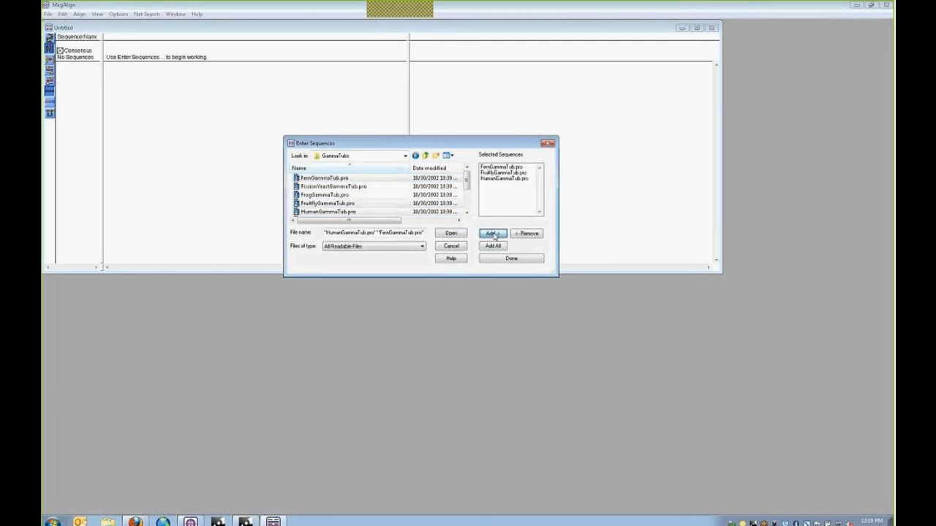
pyautogui.click(504, 178)
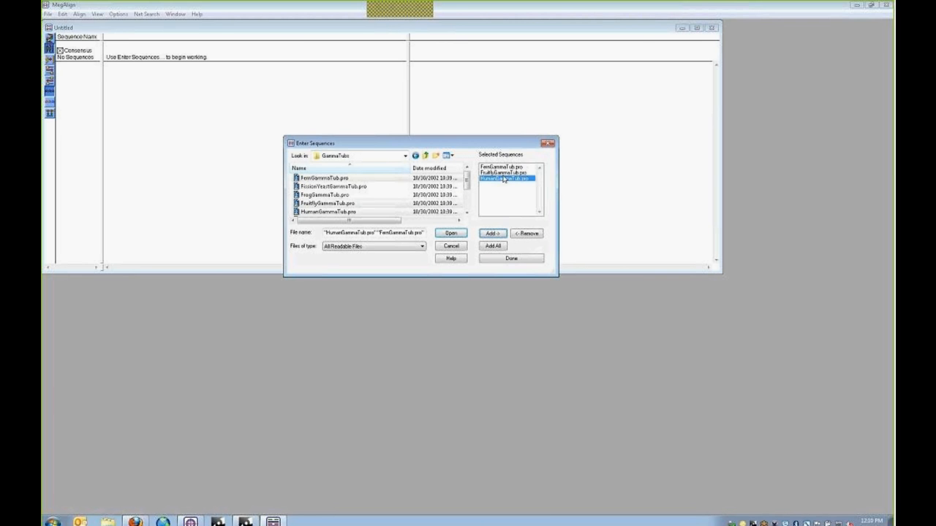
pyautogui.keyDown('shift'); pyautogui.click(502, 167); pyautogui.keyUp('shift')
pyautogui.click(525, 234)
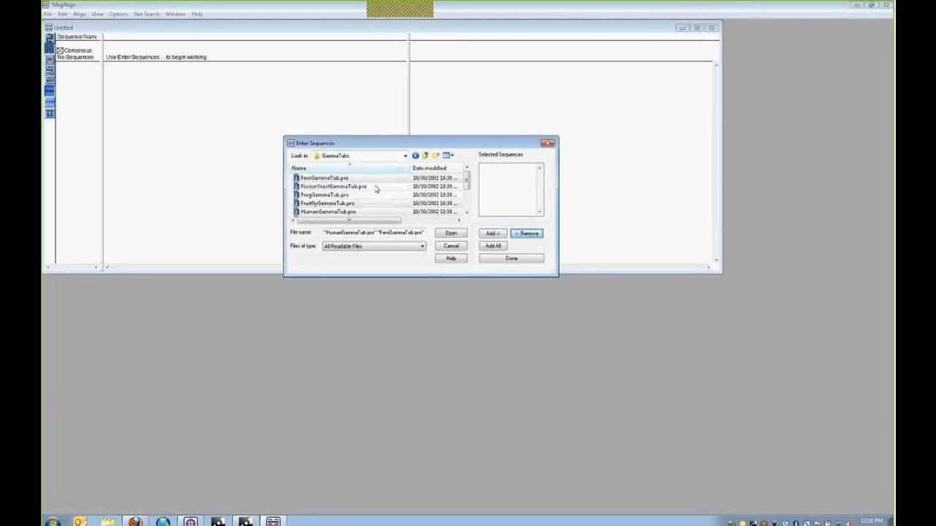
# - Add all ten GammaTub .pro files and load them into the worksheet
pyautogui.moveTo(465, 182)
pyautogui.mouseDown()
pyautogui.moveTo(467, 210)
pyautogui.moveTo(467, 185)
pyautogui.mouseUp()
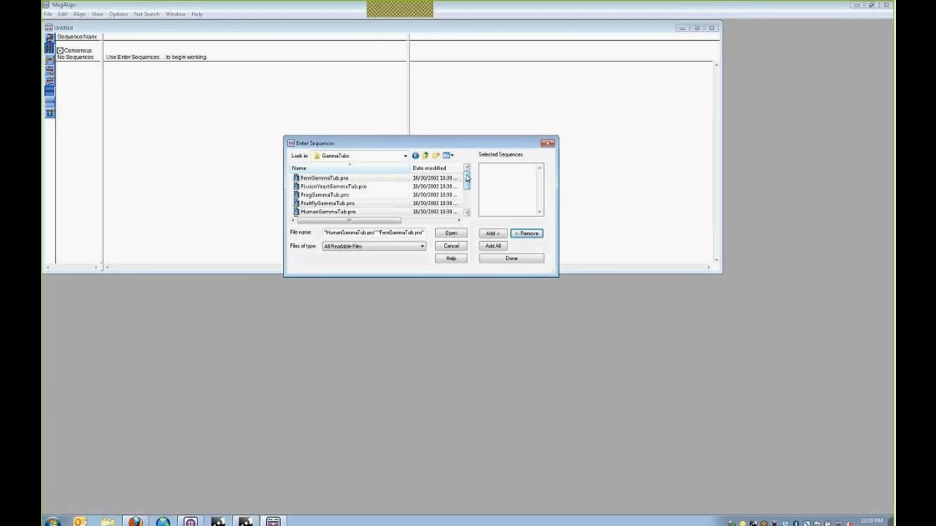
pyautogui.click(494, 247)
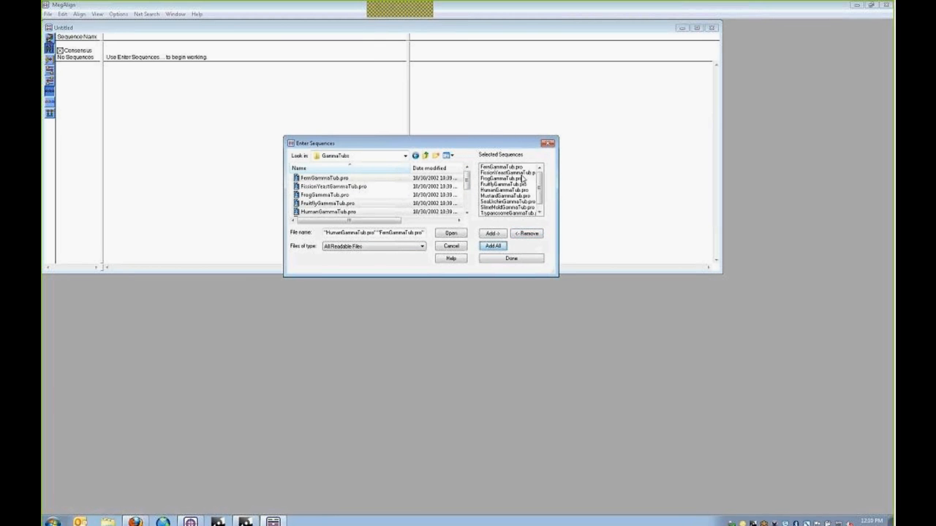
pyautogui.click(517, 260)
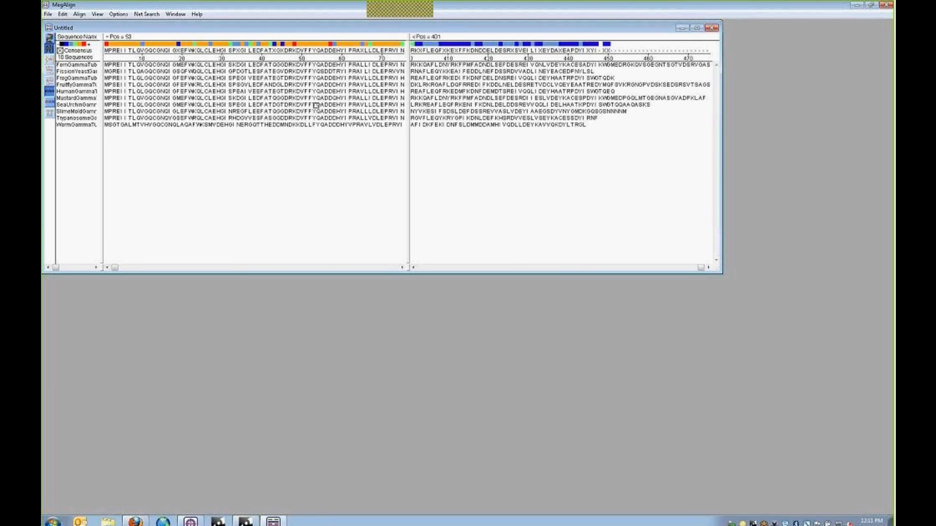
# - Move the Untitled alignment window down and right and show the Align menu
pyautogui.moveTo(176, 29); pyautogui.dragTo(251, 62)
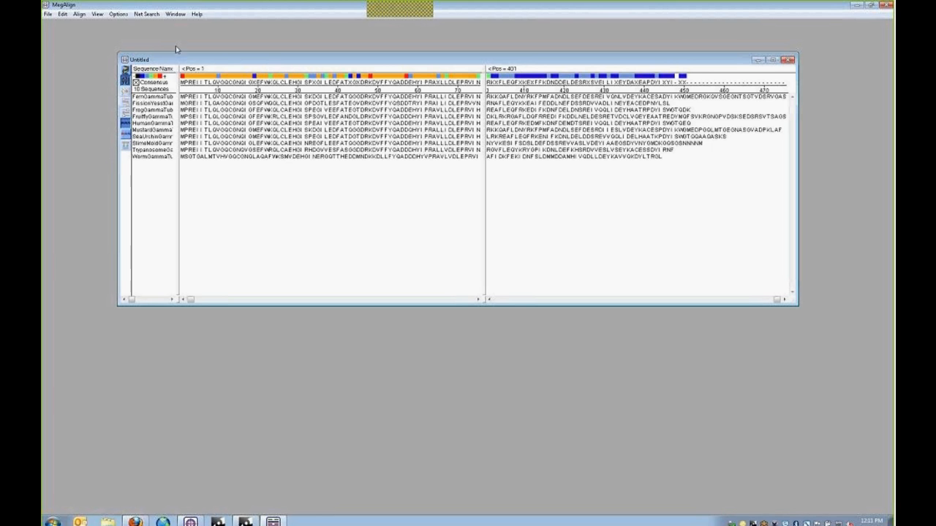
pyautogui.click(81, 14)
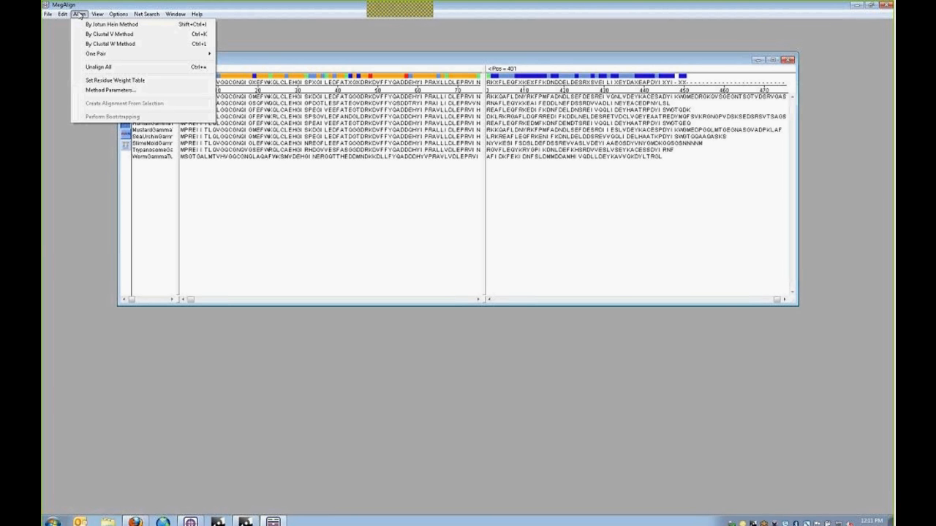
# - Open the Method Parameters dialog, reposition it and glance at its help
pyautogui.click(109, 90)
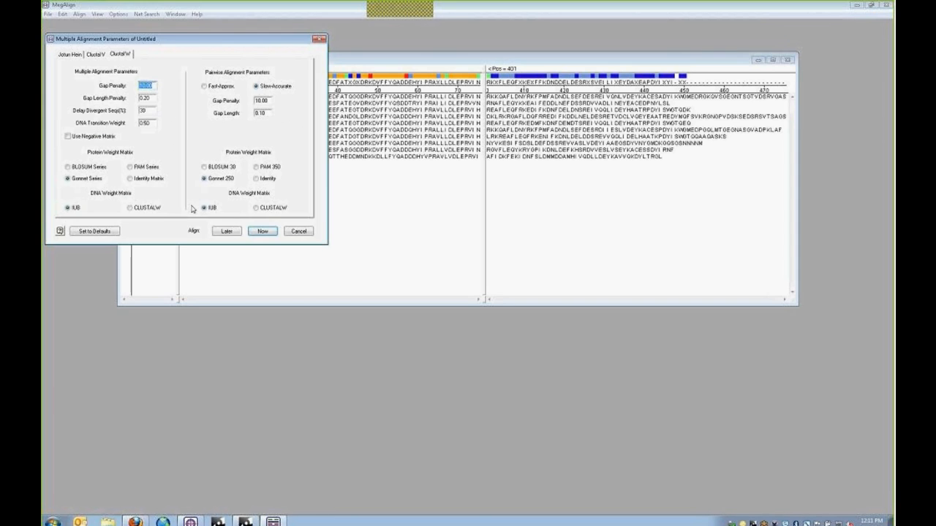
pyautogui.moveTo(165, 45); pyautogui.dragTo(324, 88)
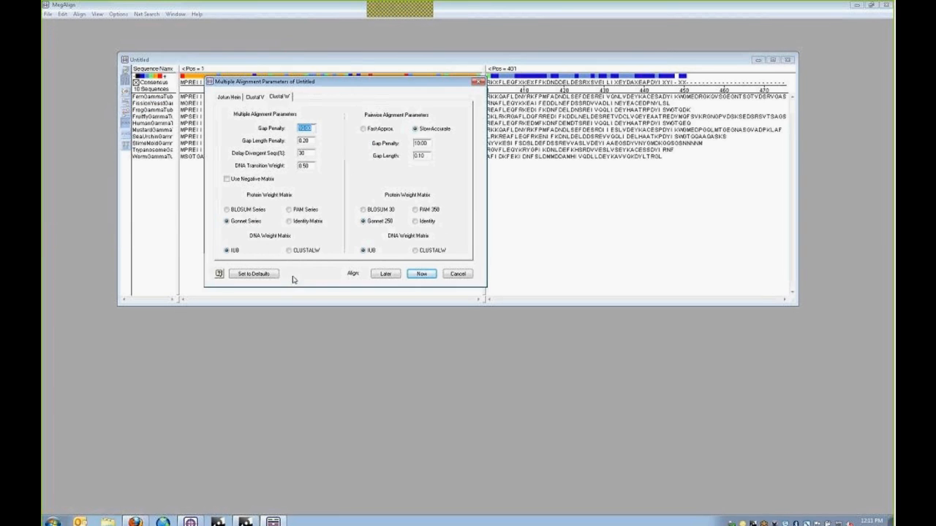
pyautogui.click(219, 275)
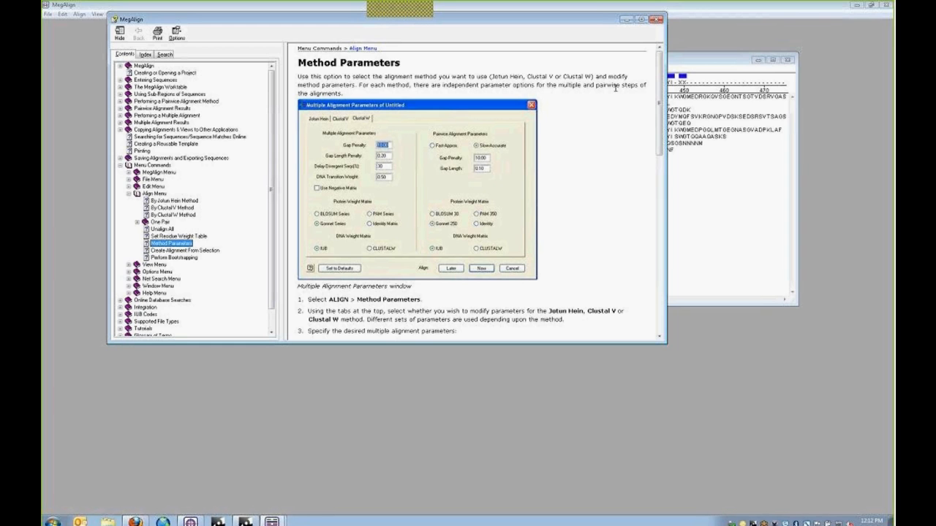
pyautogui.click(657, 19)
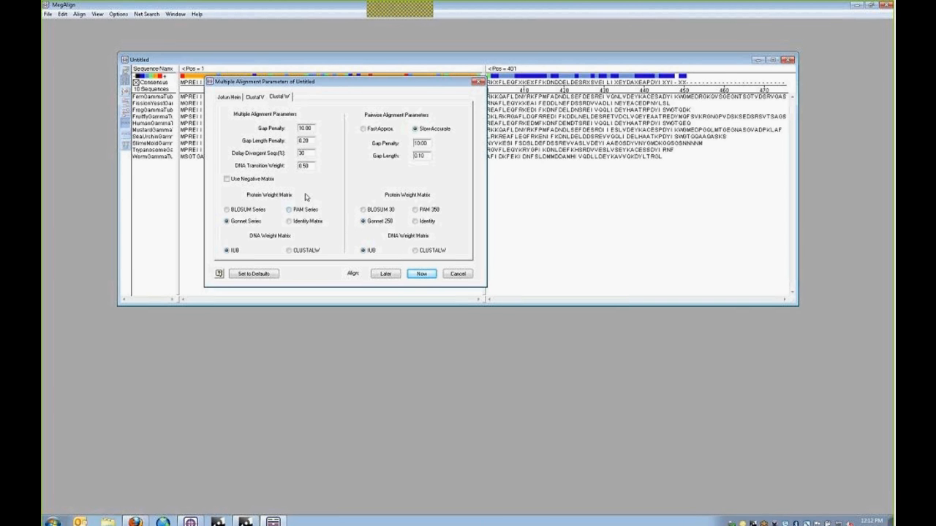
pyautogui.click(81, 15)
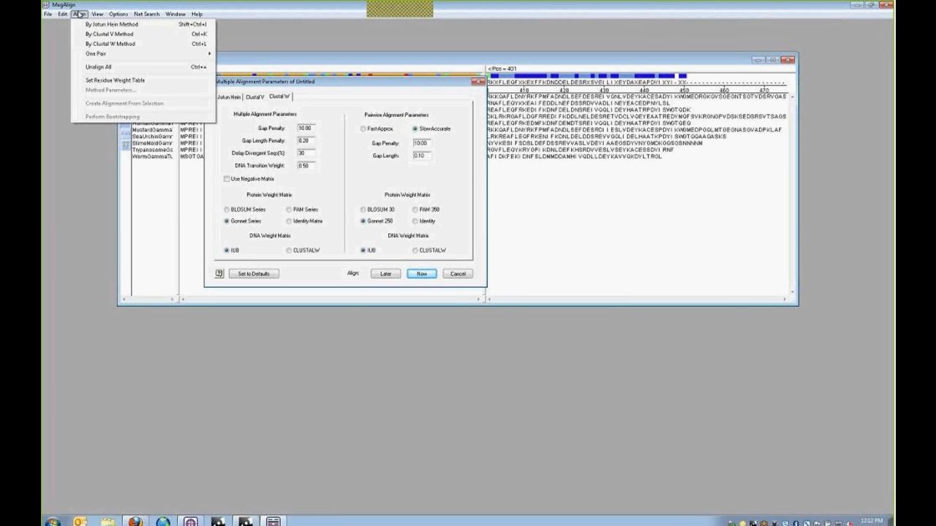
pyautogui.moveTo(94, 54)
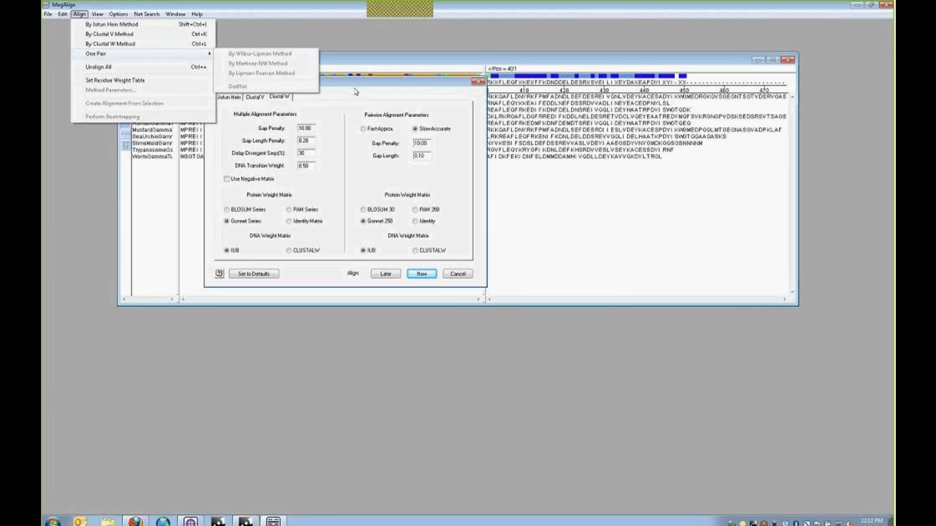
pyautogui.click(354, 87)
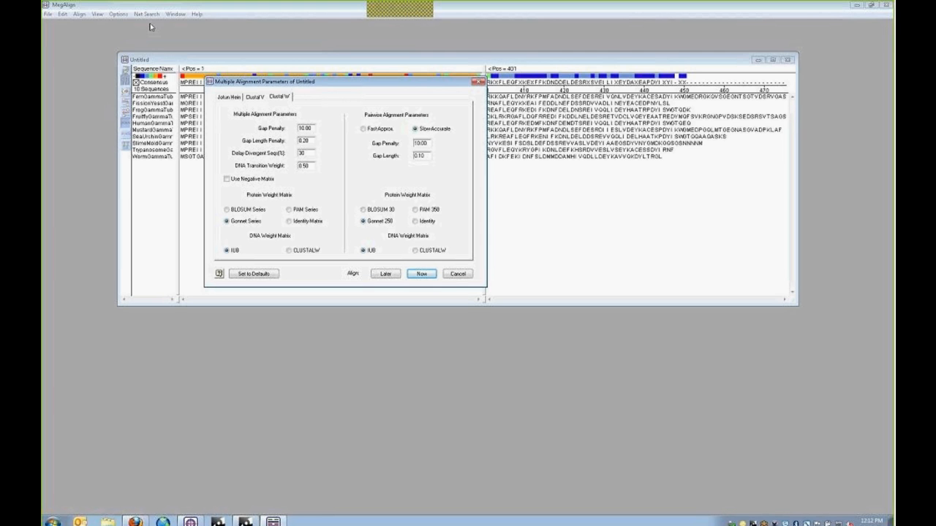
# - Review Jotun Hein, Clustal V and Clustal W parameters, then run Clustal V with defaults
pyautogui.click(79, 14)
pyautogui.click(230, 98)
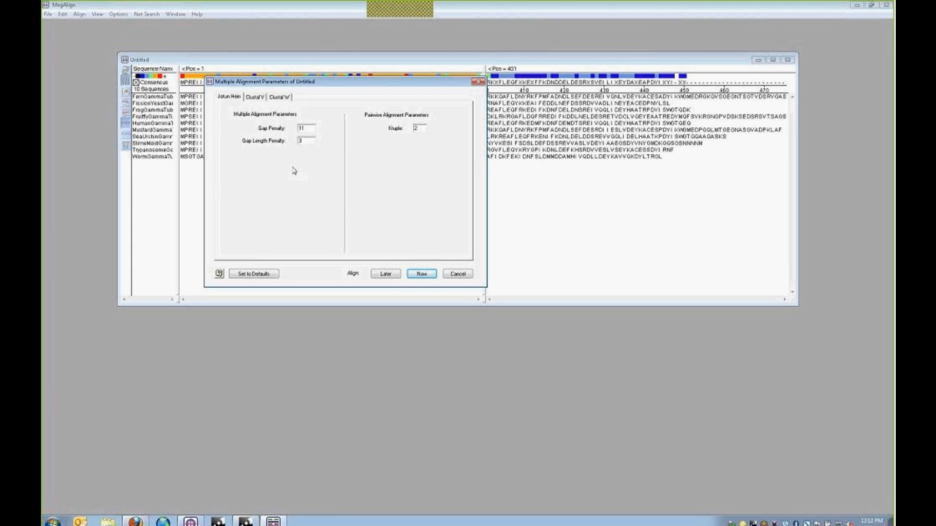
pyautogui.click(256, 98)
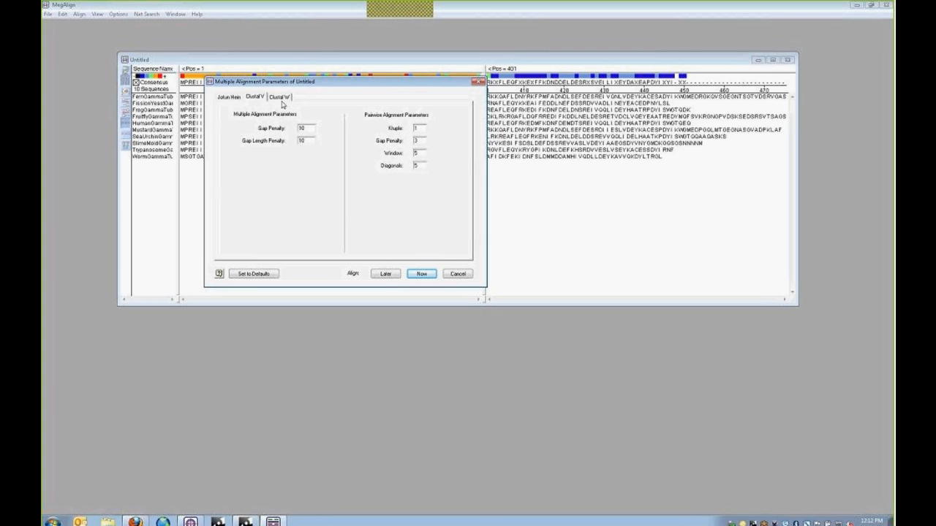
pyautogui.click(282, 99)
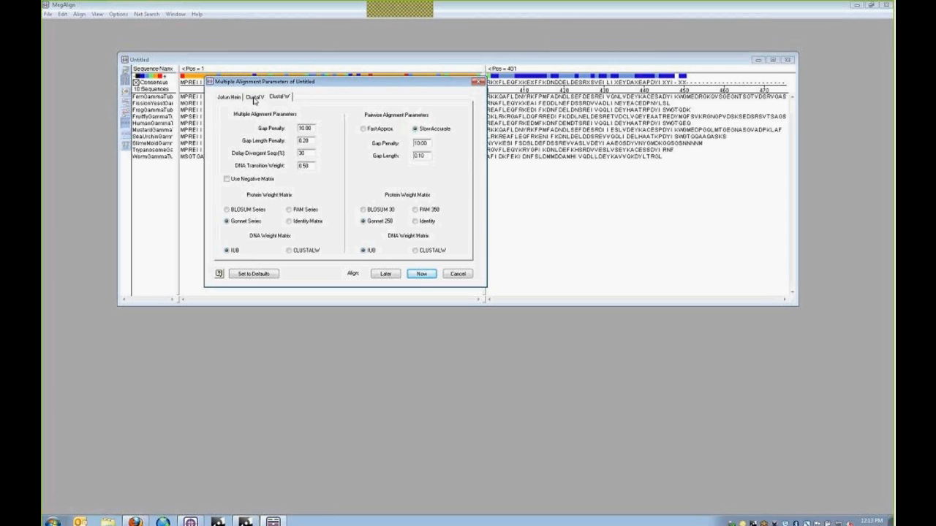
pyautogui.click(256, 98)
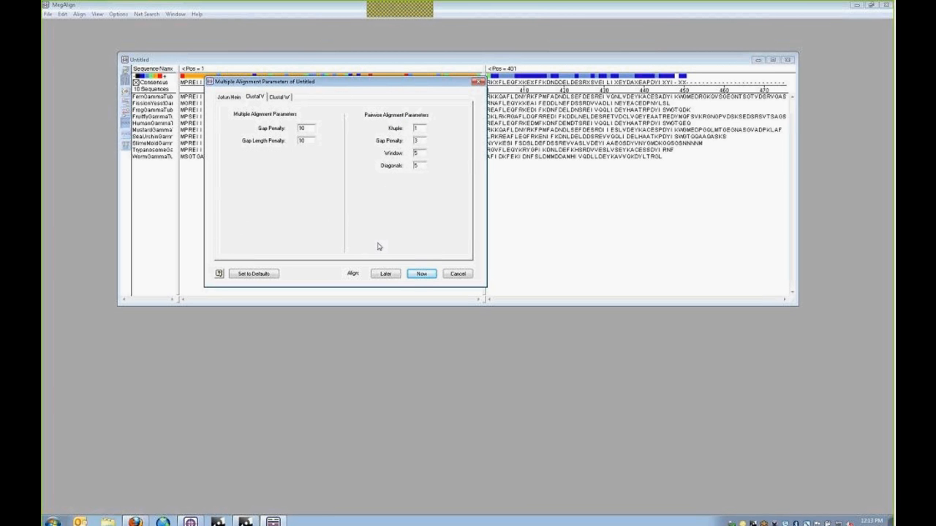
pyautogui.click(423, 274)
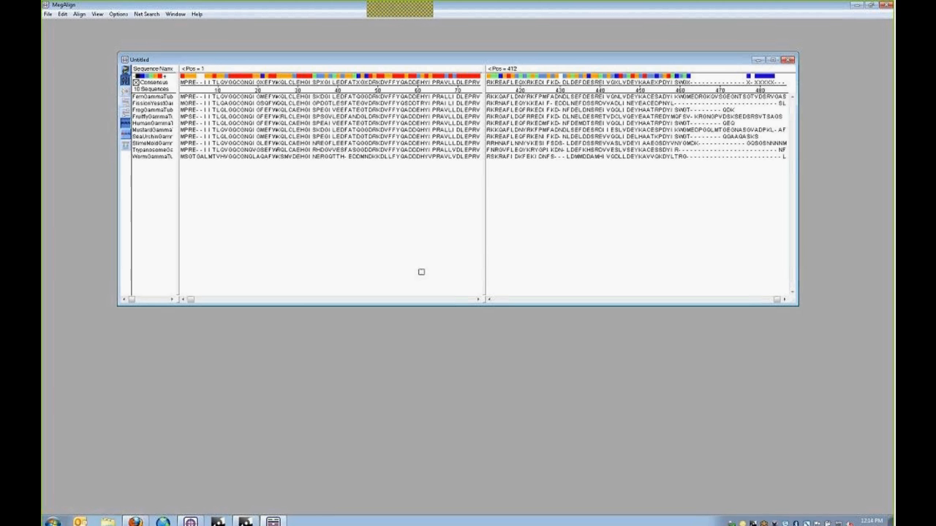
pyautogui.click(457, 300)
pyautogui.click(458, 299)
pyautogui.moveTo(291, 301); pyautogui.dragTo(187, 302)
pyautogui.moveTo(485, 178); pyautogui.dragTo(485, 149)
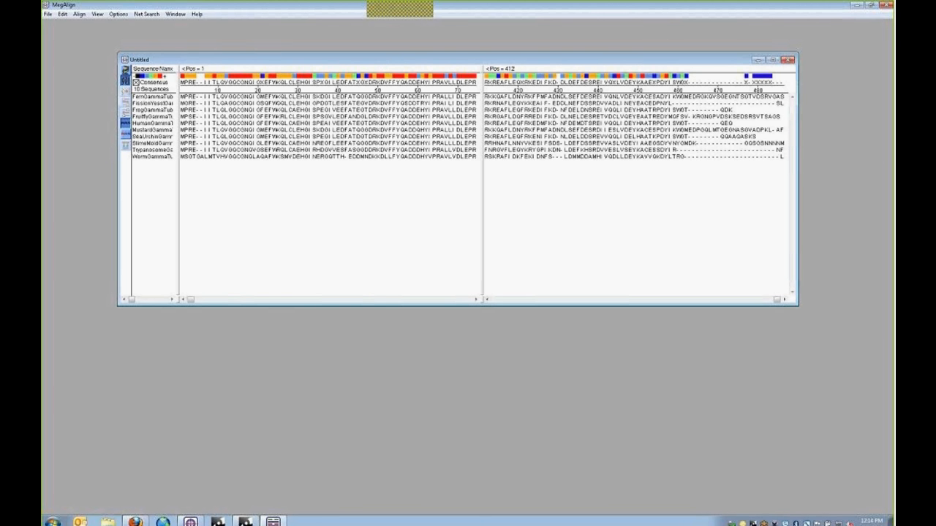
# - Set up Go to Position on the Consensus for the range 1 to 415
pyautogui.click(62, 14)
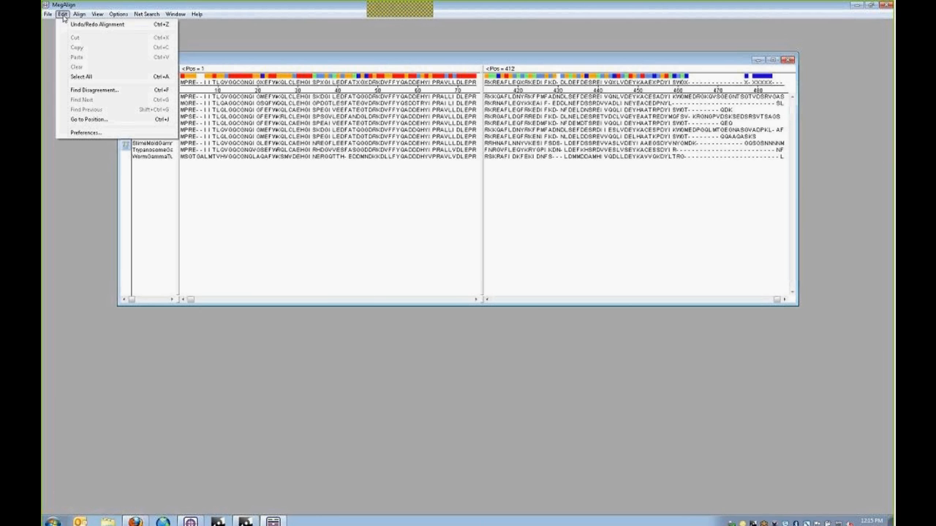
pyautogui.click(259, 58)
pyautogui.click(148, 98)
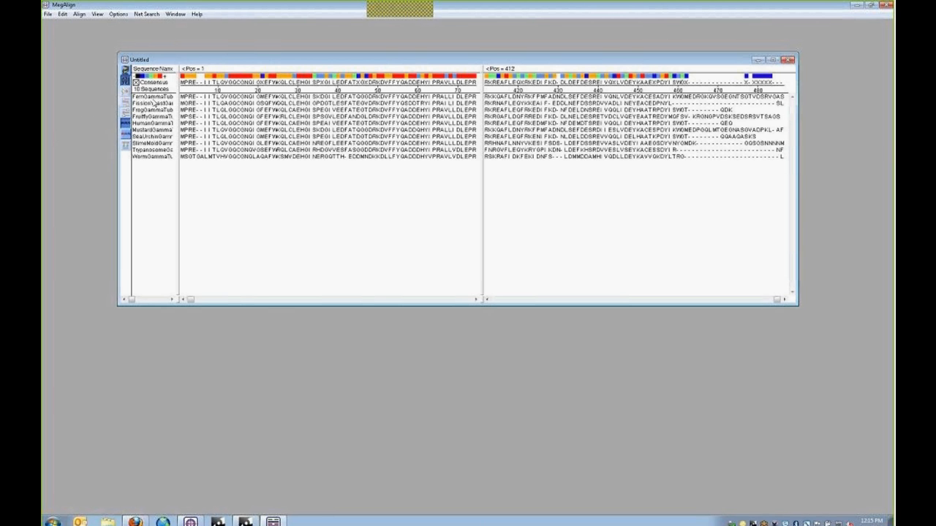
pyautogui.click(64, 15)
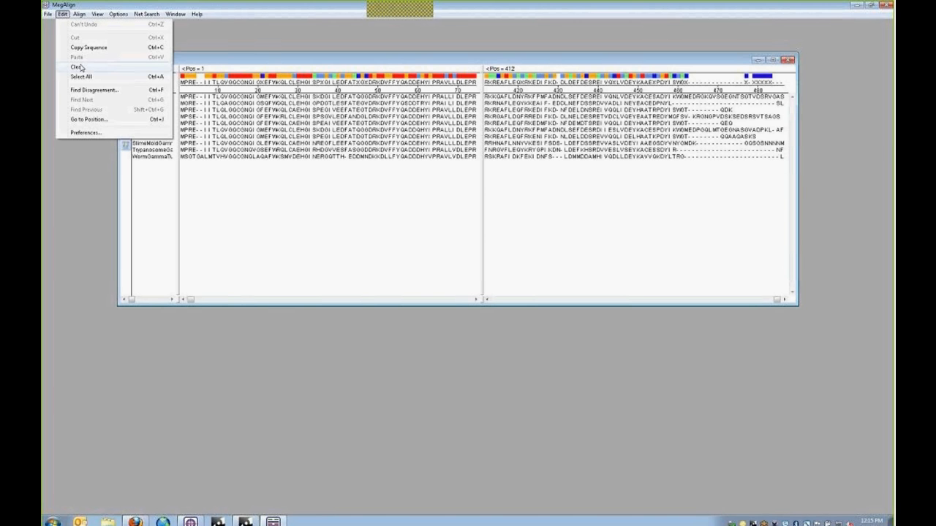
pyautogui.click(89, 120)
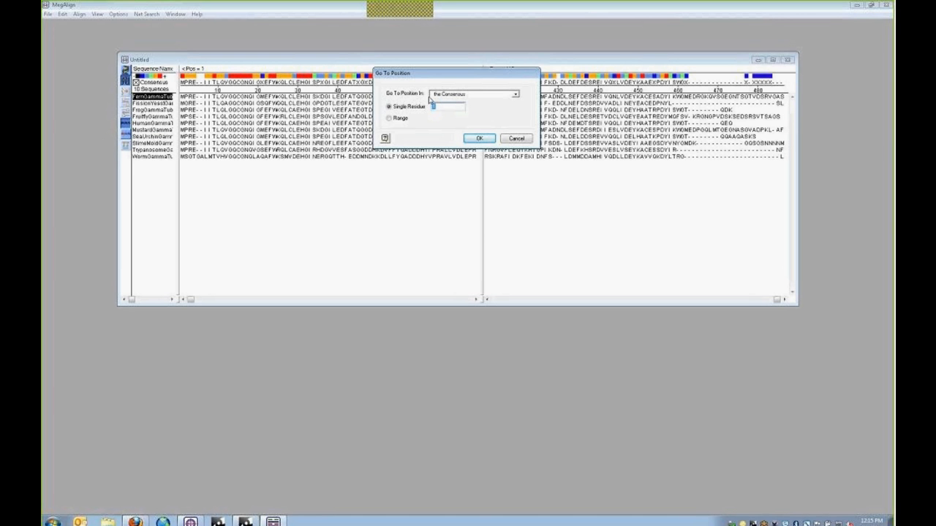
pyautogui.click(471, 95)
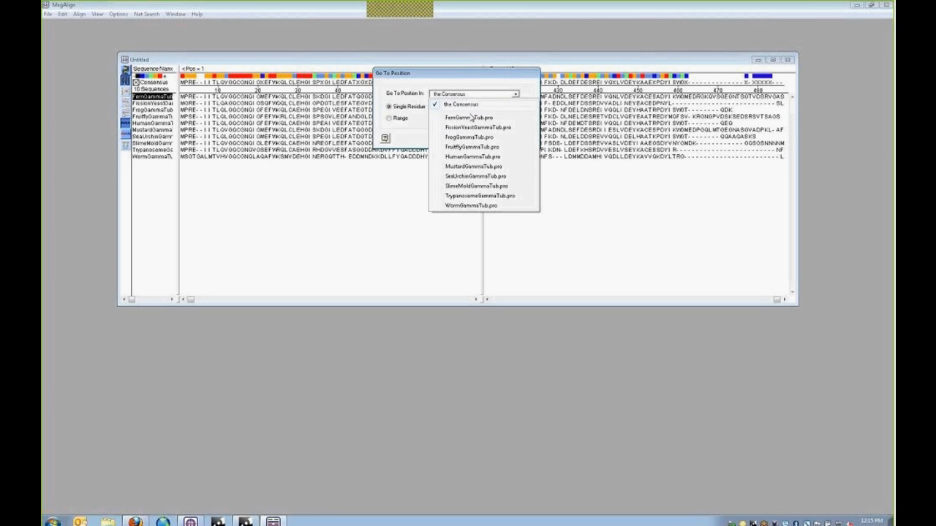
pyautogui.click(473, 100)
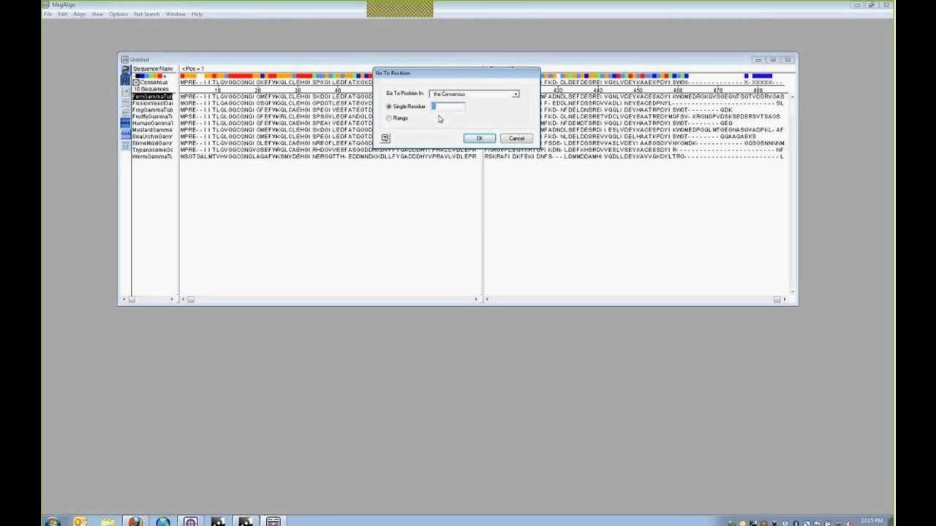
pyautogui.click(389, 118)
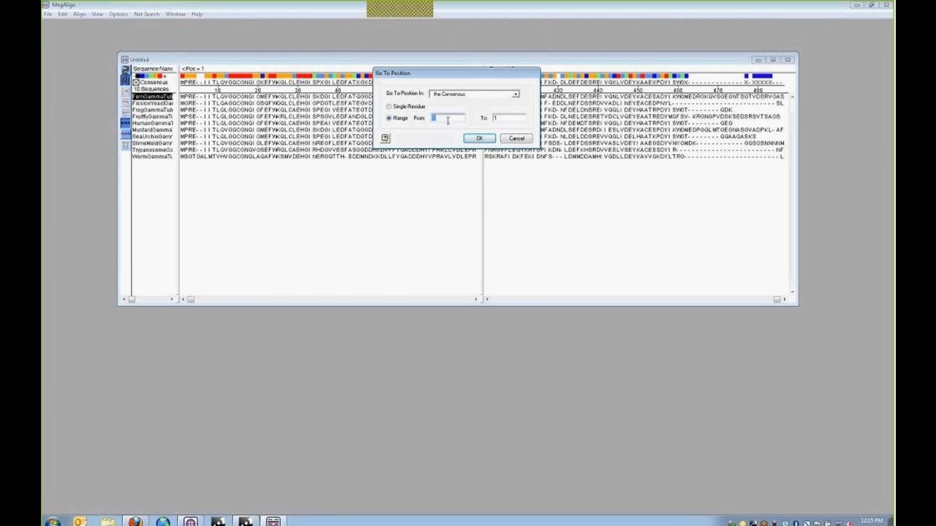
pyautogui.press('Tab')
pyautogui.write('415')
# - Select consensus positions 1–415 and create a new alignment from them named GammaTubs400W
pyautogui.click(479, 138)
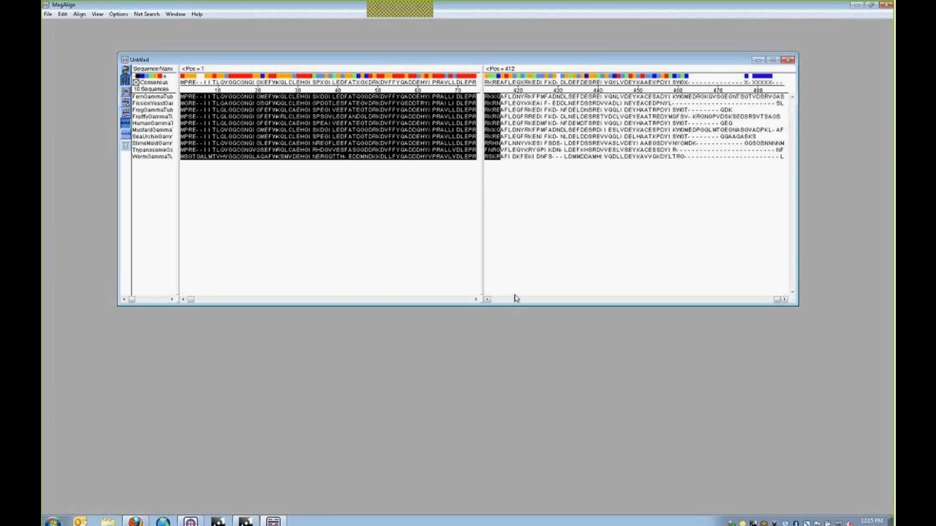
pyautogui.moveTo(779, 300); pyautogui.dragTo(759, 300)
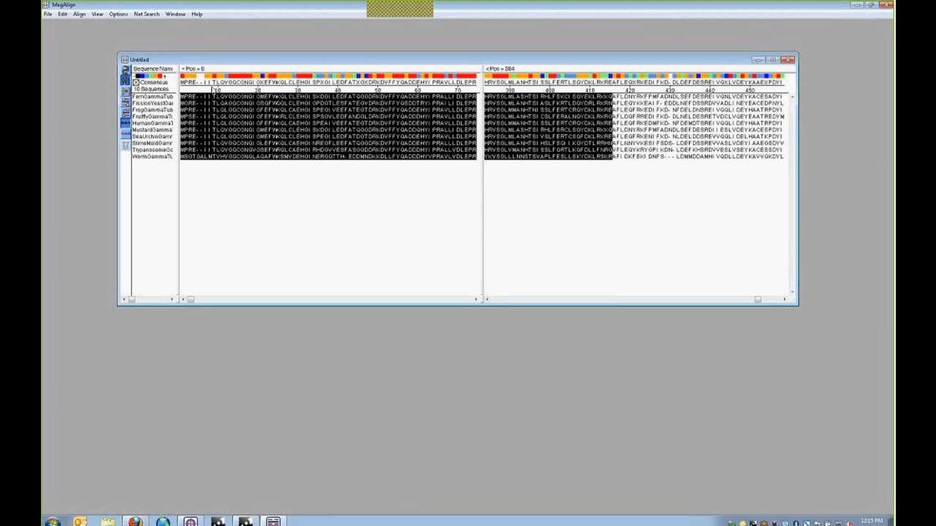
pyautogui.click(79, 15)
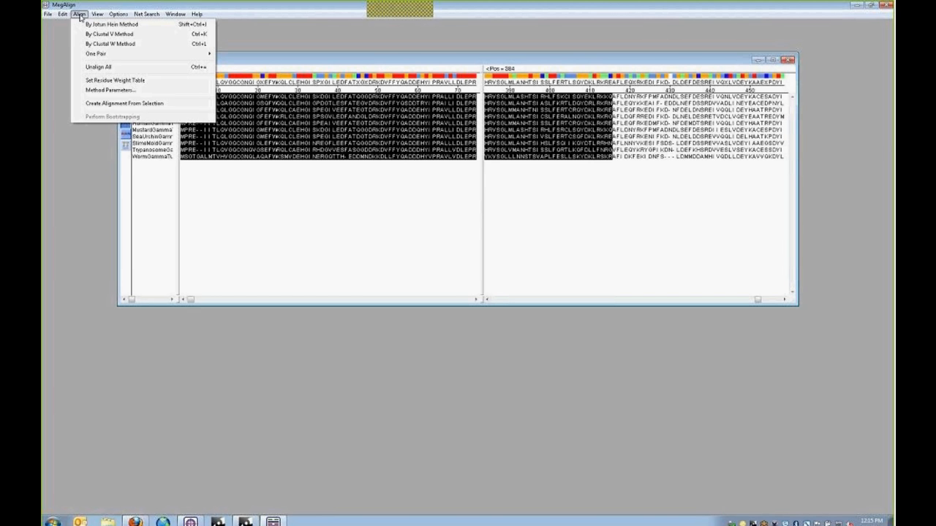
pyautogui.click(106, 104)
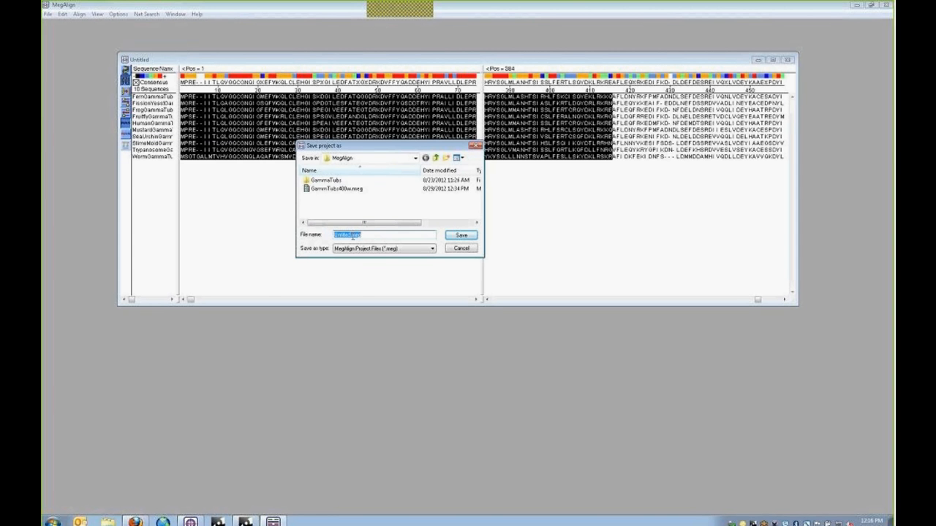
pyautogui.hotkey('shift', 'Left')
pyautogui.hotkey('shift', 'Left')
pyautogui.hotkey('shift', 'Left')
pyautogui.hotkey('shift', 'Left')
pyautogui.write('GammaTubs400W')
# - Save the new alignment project, then move and widen its window
pyautogui.click(462, 237)
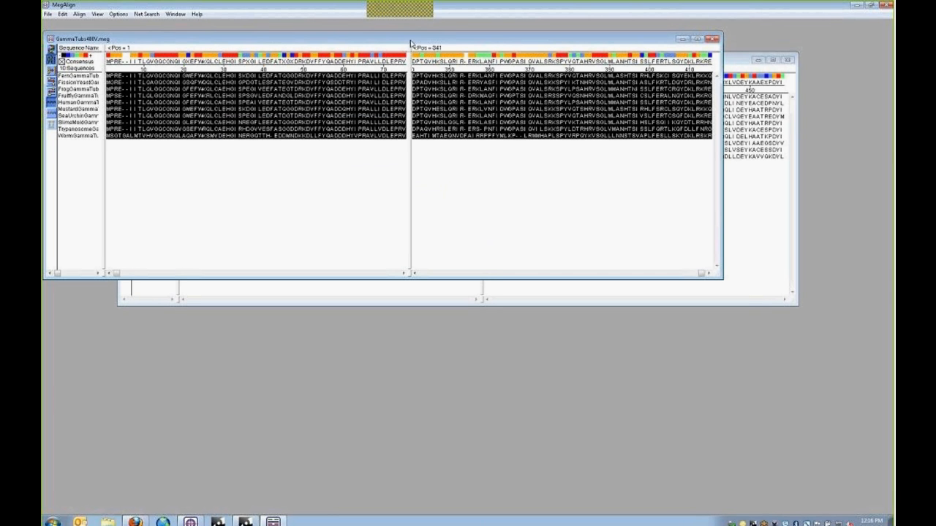
pyautogui.moveTo(409, 41); pyautogui.dragTo(474, 117)
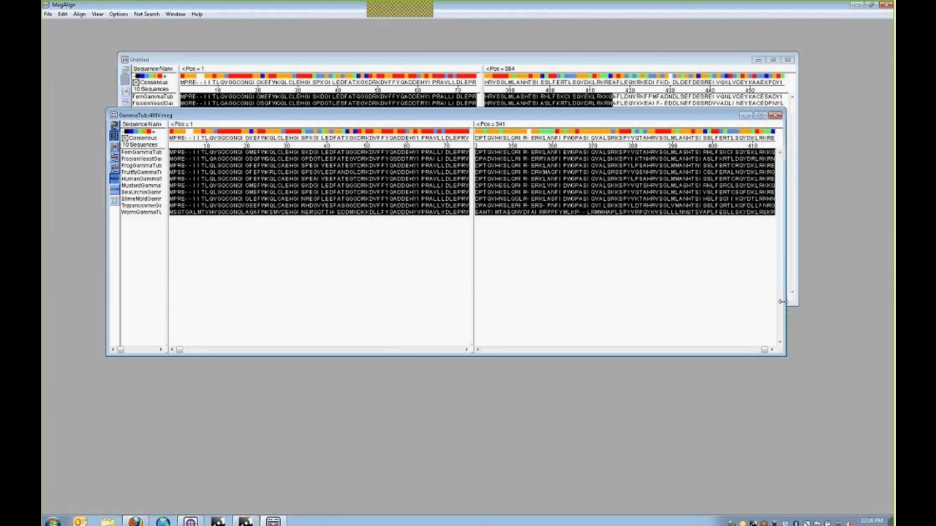
pyautogui.moveTo(785, 300); pyautogui.dragTo(824, 303)
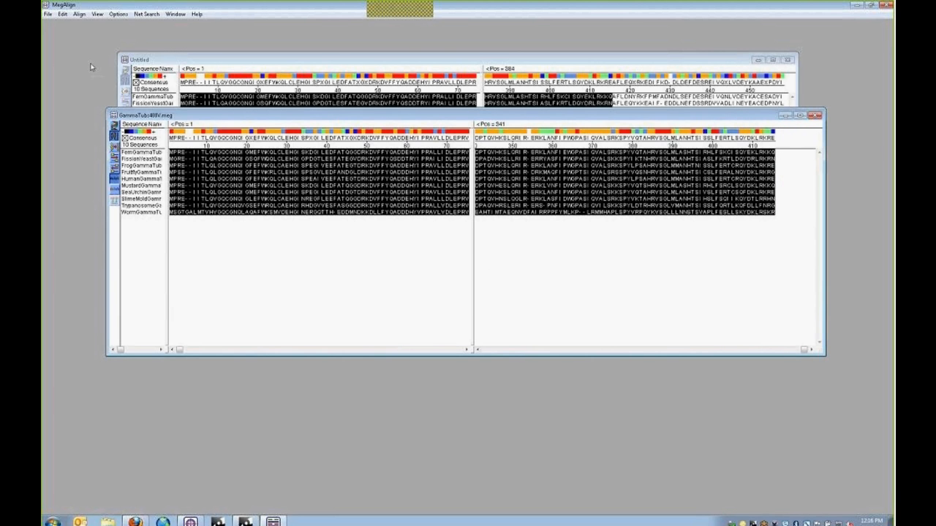
# - Realign the sequences by the Clustal V method and widen the alignment's left pane
pyautogui.click(80, 13)
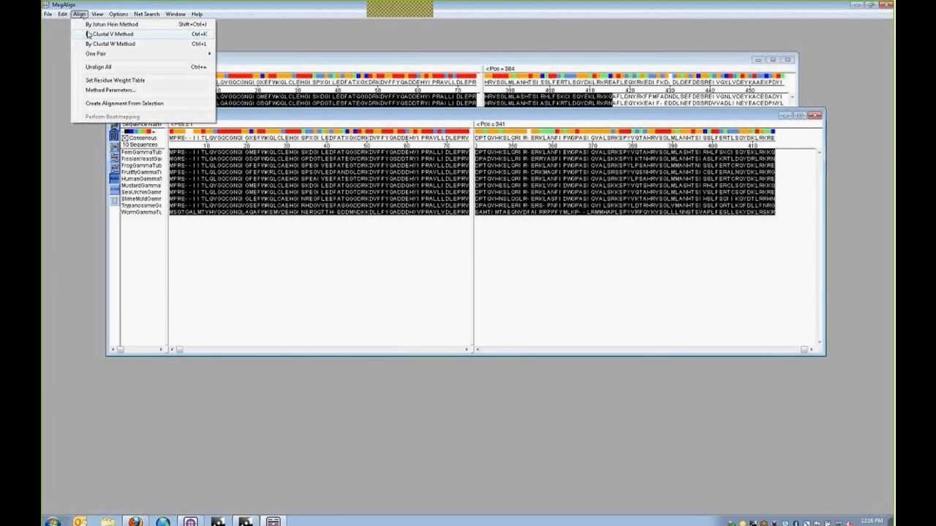
pyautogui.click(89, 36)
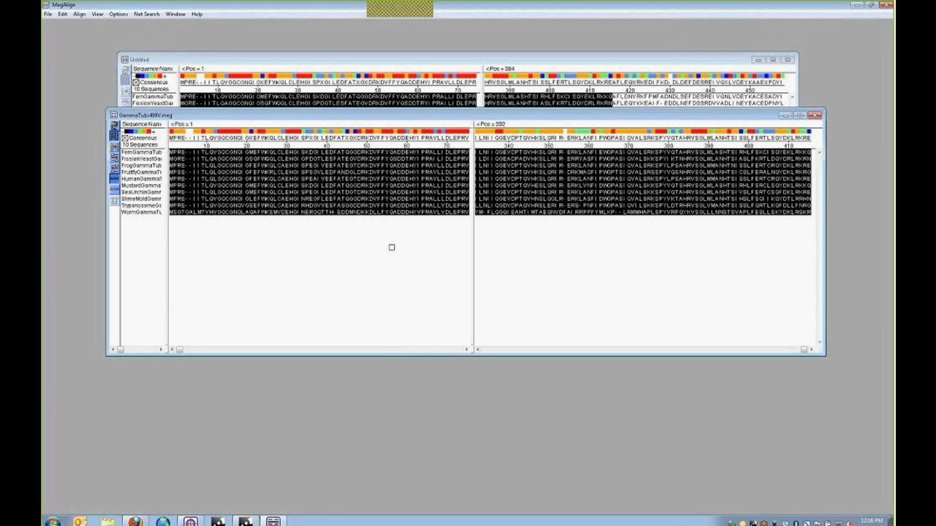
pyautogui.moveTo(475, 291); pyautogui.dragTo(558, 302)
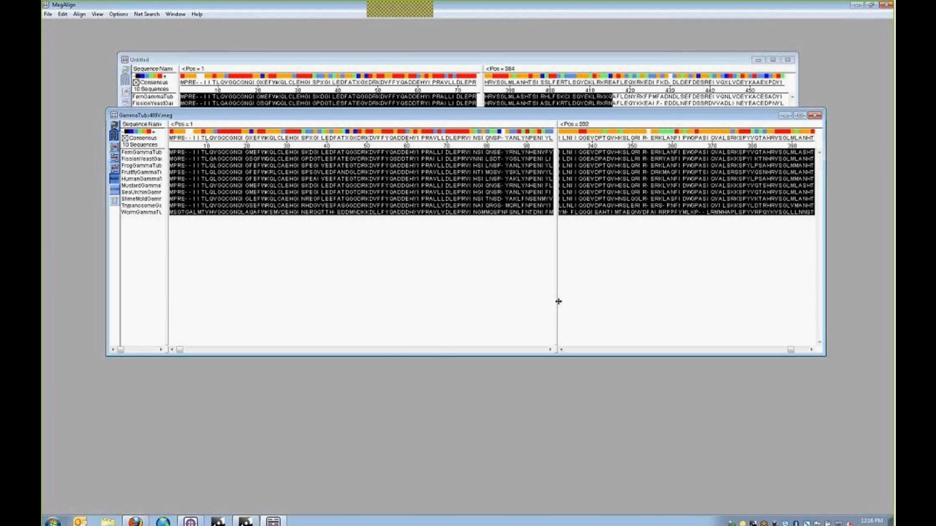
pyautogui.click(287, 192)
# - Open the Alignment Report for GammaTubs400V.meg, then move and enlarge its window
pyautogui.click(97, 14)
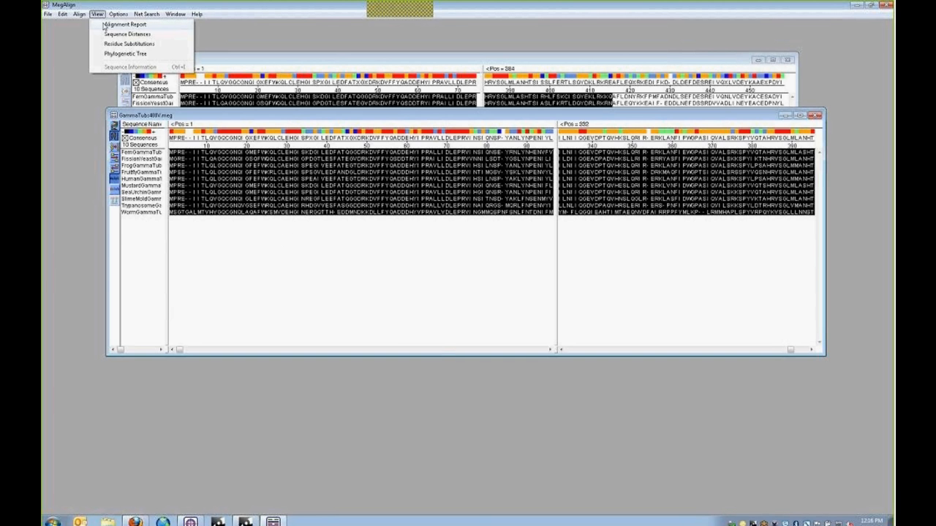
pyautogui.click(125, 25)
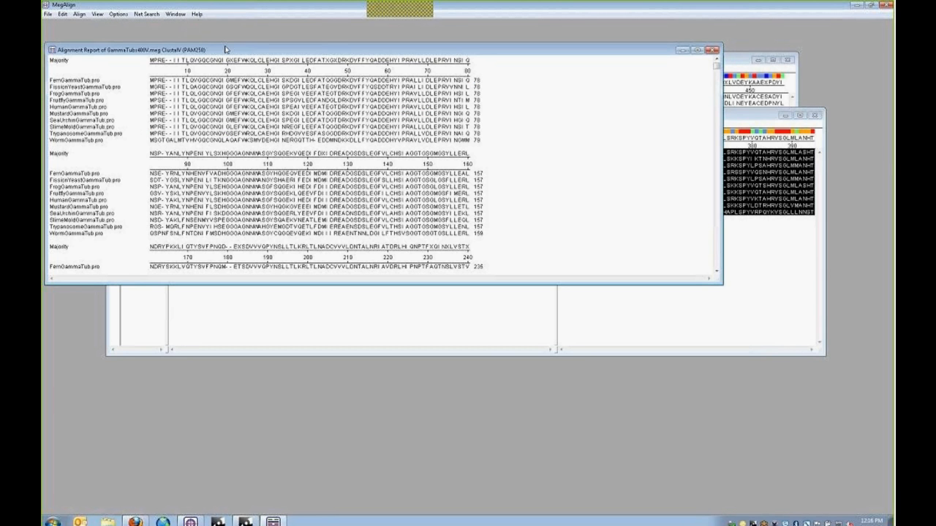
pyautogui.moveTo(227, 50); pyautogui.dragTo(263, 41)
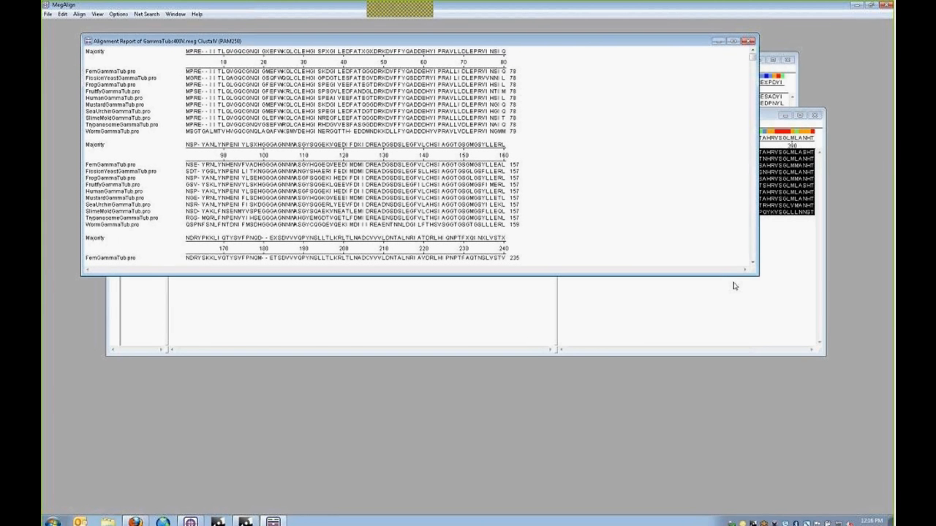
pyautogui.moveTo(757, 275); pyautogui.dragTo(603, 449)
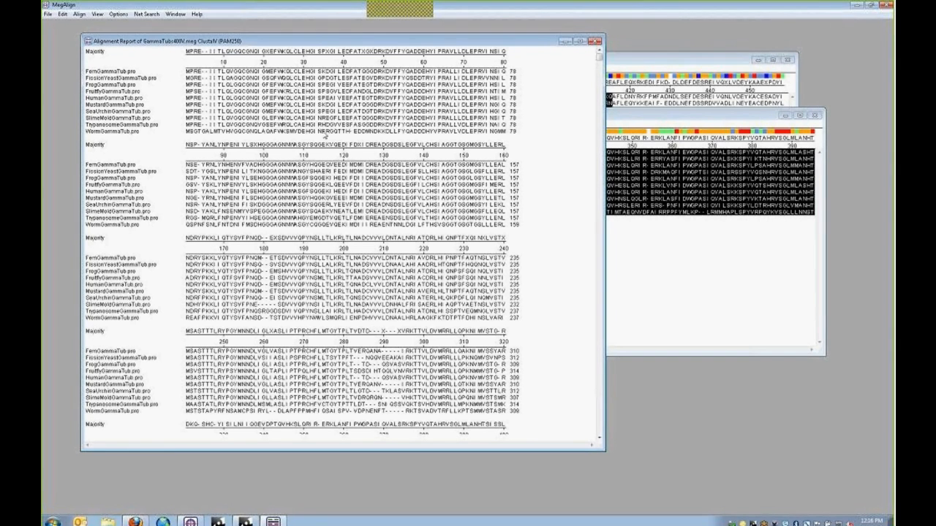
pyautogui.click(98, 14)
pyautogui.moveTo(127, 17)
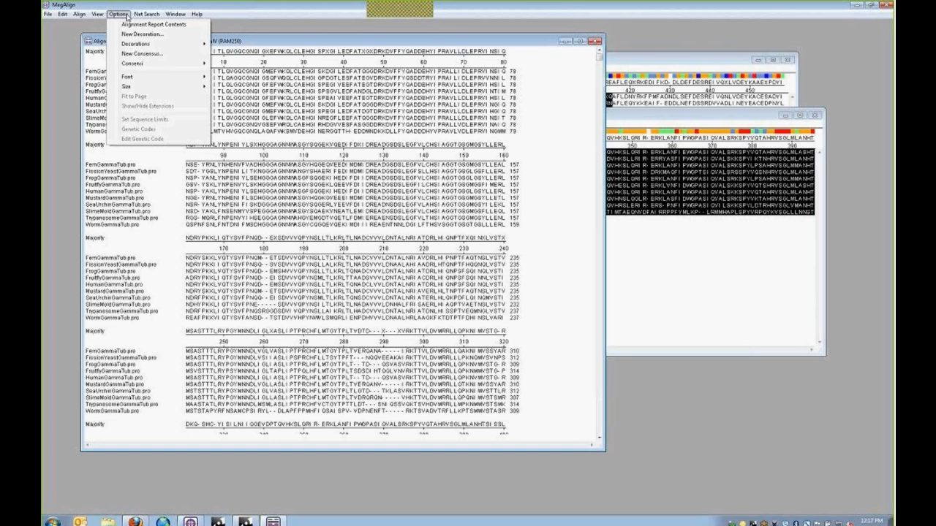
# - Show consensus disagreement and break the report every 100 residues, keeping the consensus ruler
pyautogui.click(134, 25)
pyautogui.moveTo(290, 56); pyautogui.dragTo(351, 119)
pyautogui.click(319, 140)
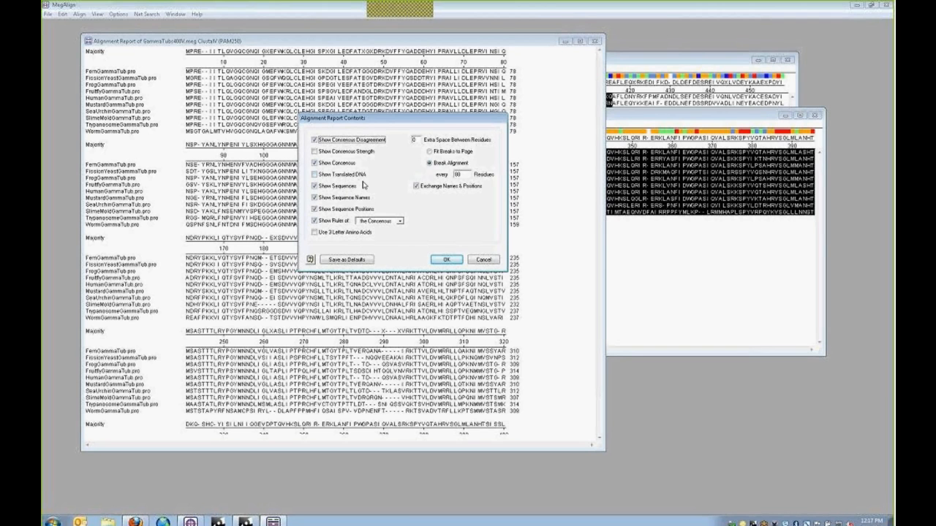
pyautogui.click(432, 164)
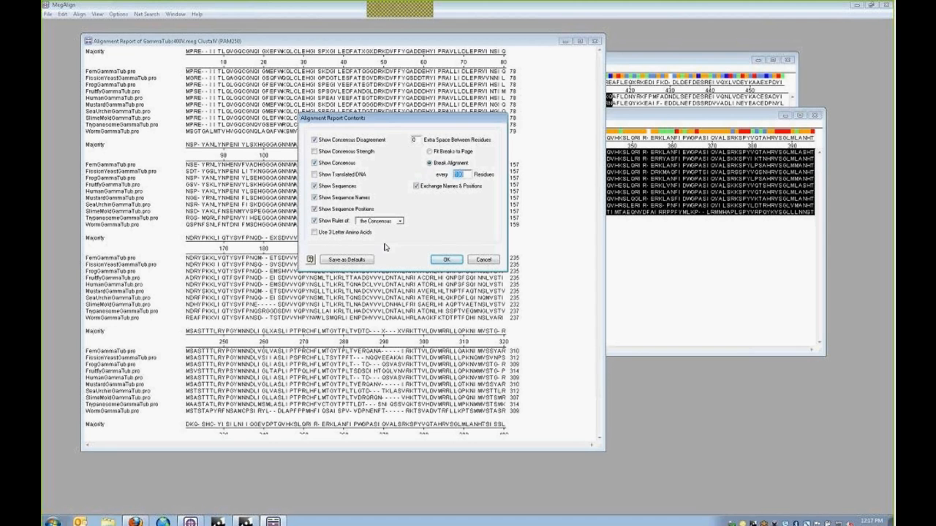
pyautogui.click(400, 221)
pyautogui.click(436, 214)
pyautogui.click(447, 260)
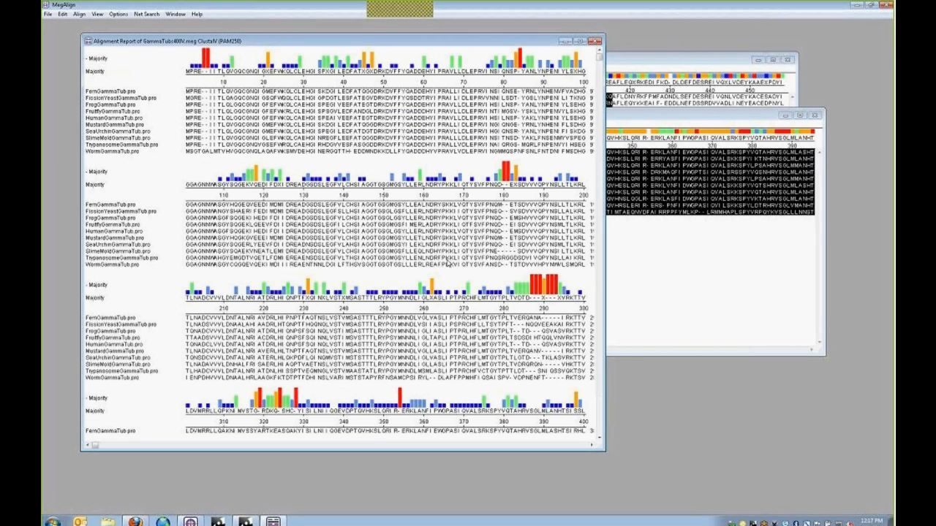
# - Widen the report window to fit full blocks and shift it slightly right
pyautogui.moveTo(606, 284); pyautogui.dragTo(722, 294)
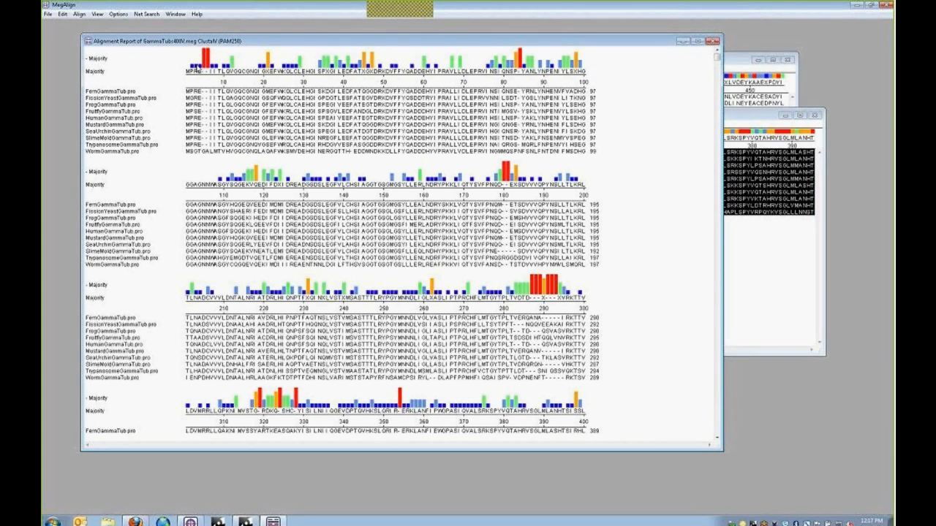
pyautogui.moveTo(206, 41); pyautogui.dragTo(231, 46)
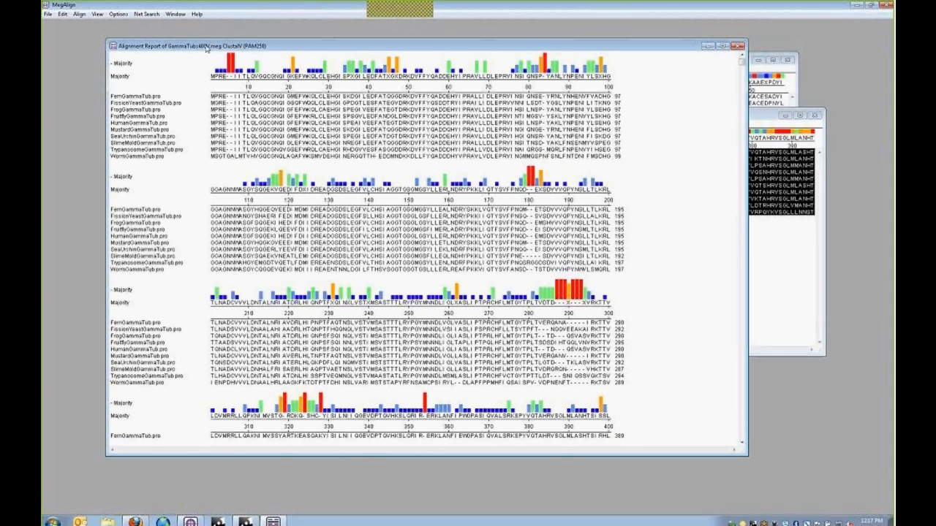
pyautogui.click(120, 15)
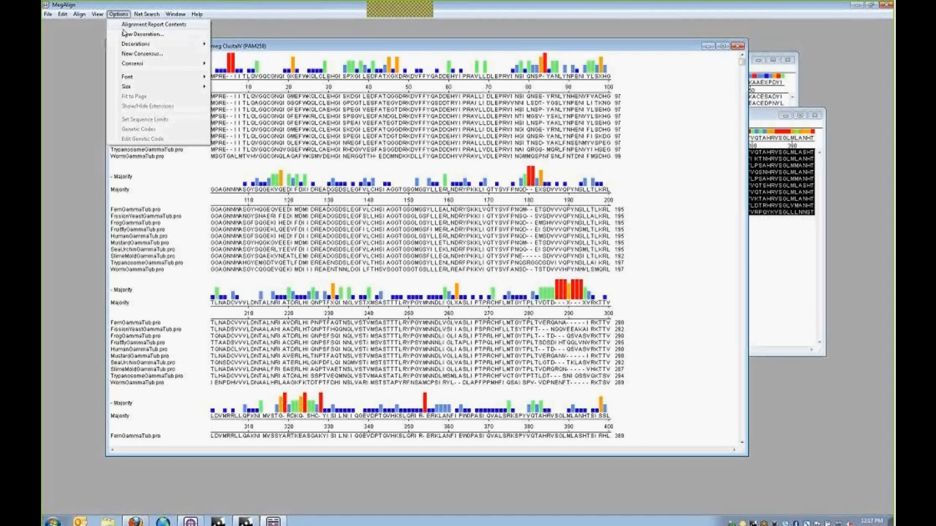
# - Add a Hide decoration for residues matching the Consensus, so identical positions show as dots
pyautogui.click(139, 34)
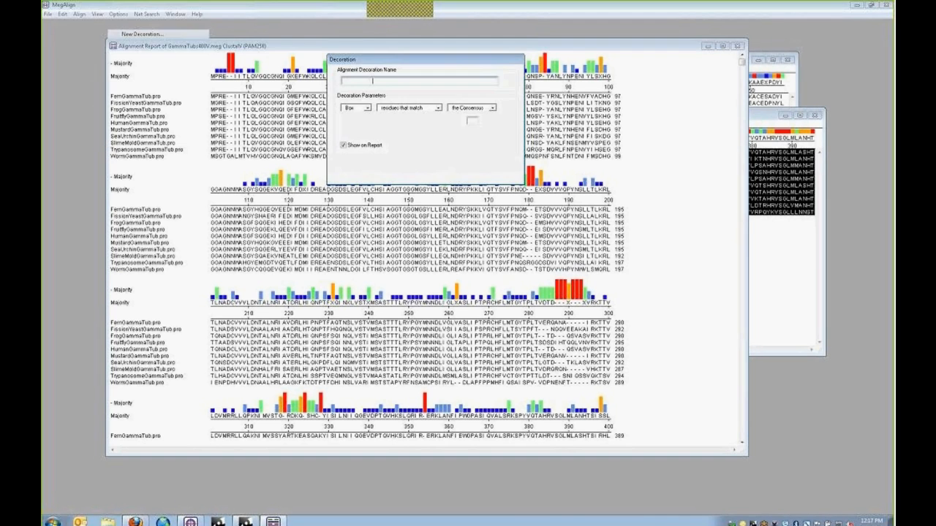
pyautogui.moveTo(382, 63); pyautogui.dragTo(406, 150)
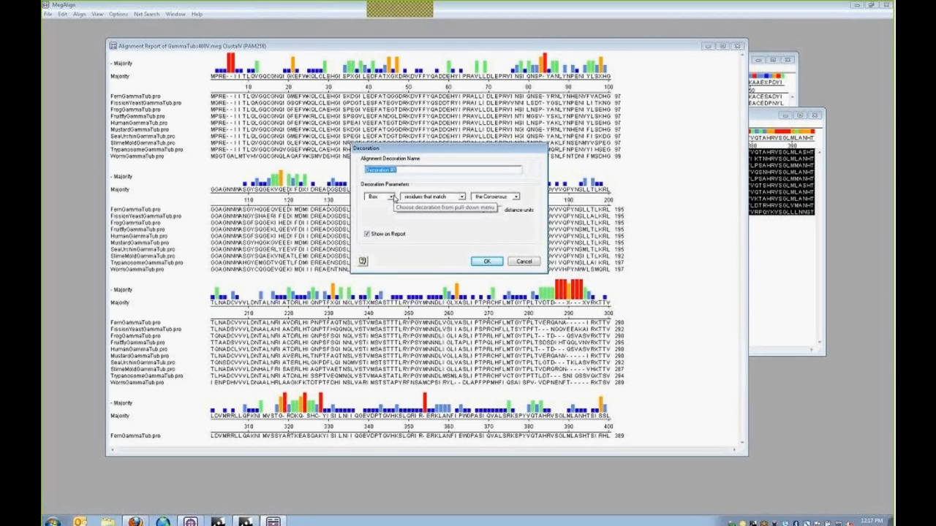
pyautogui.click(392, 198)
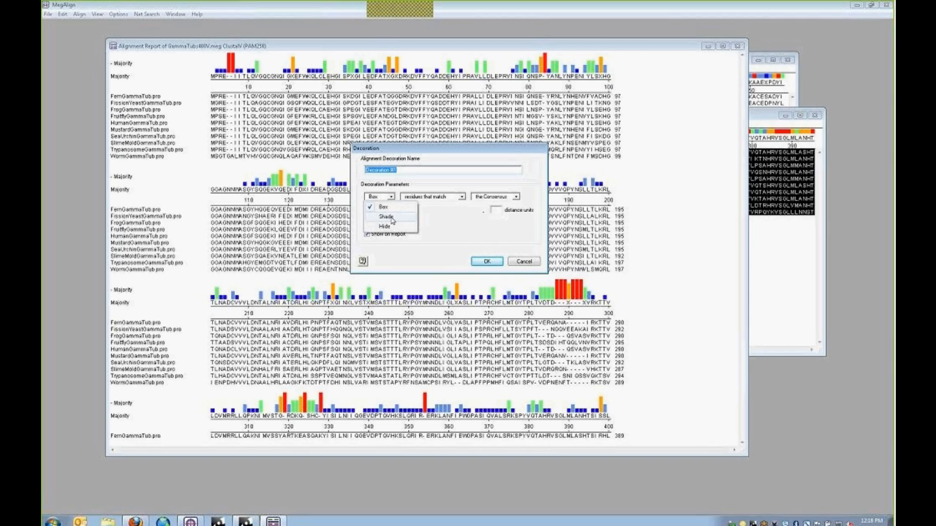
pyautogui.click(384, 226)
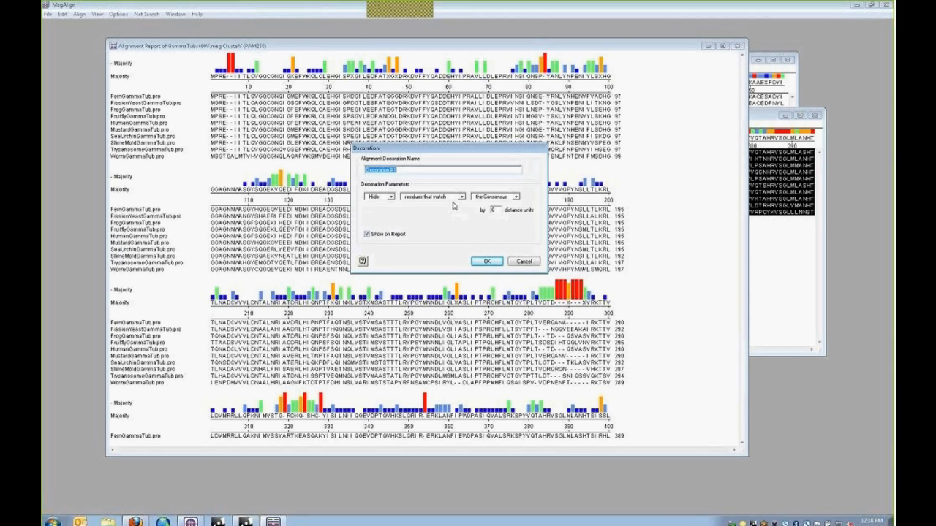
pyautogui.click(515, 197)
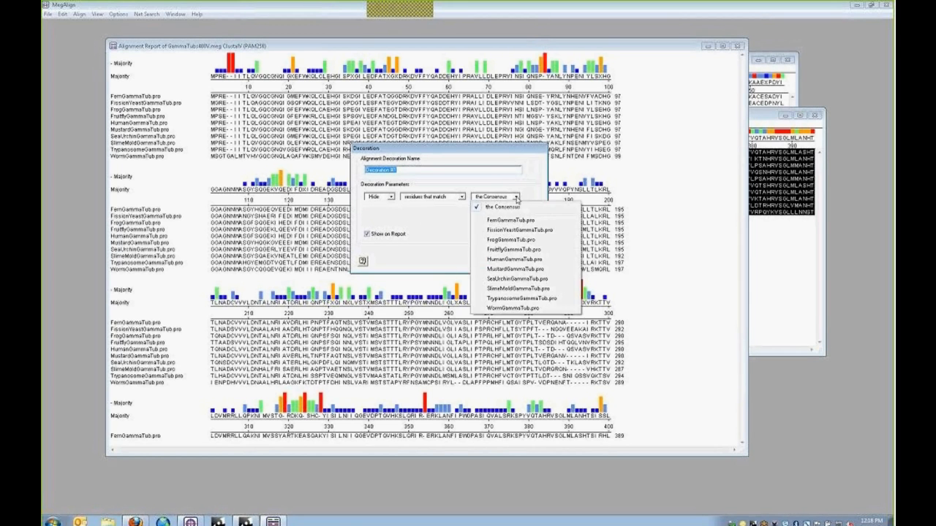
pyautogui.click(534, 192)
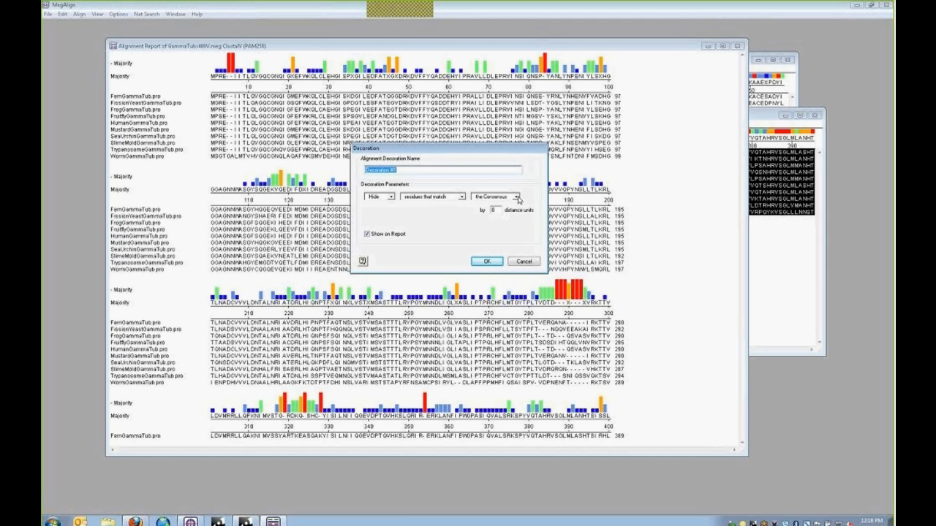
pyautogui.click(515, 197)
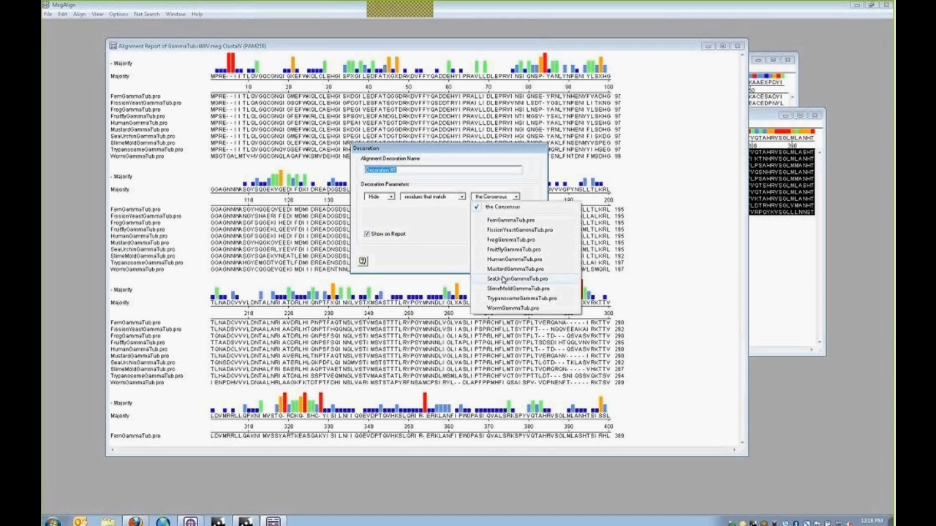
pyautogui.click(490, 199)
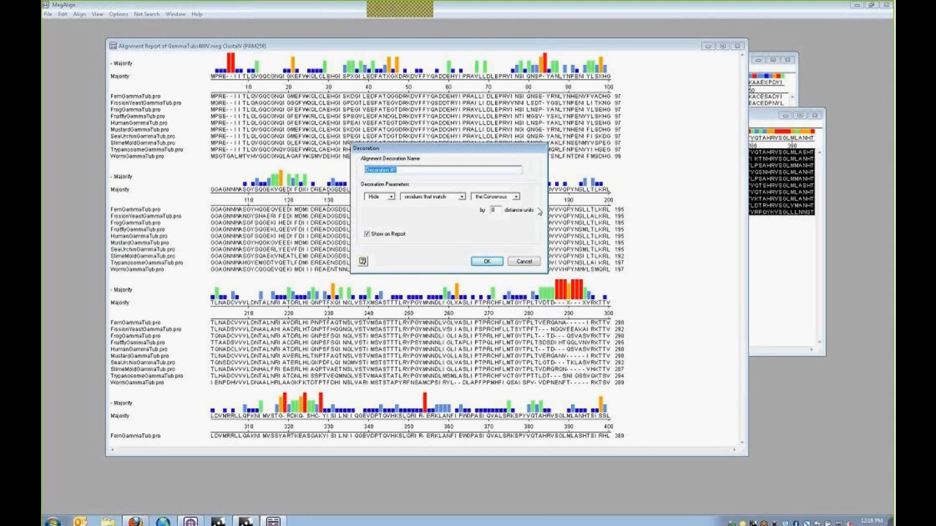
pyautogui.click(487, 263)
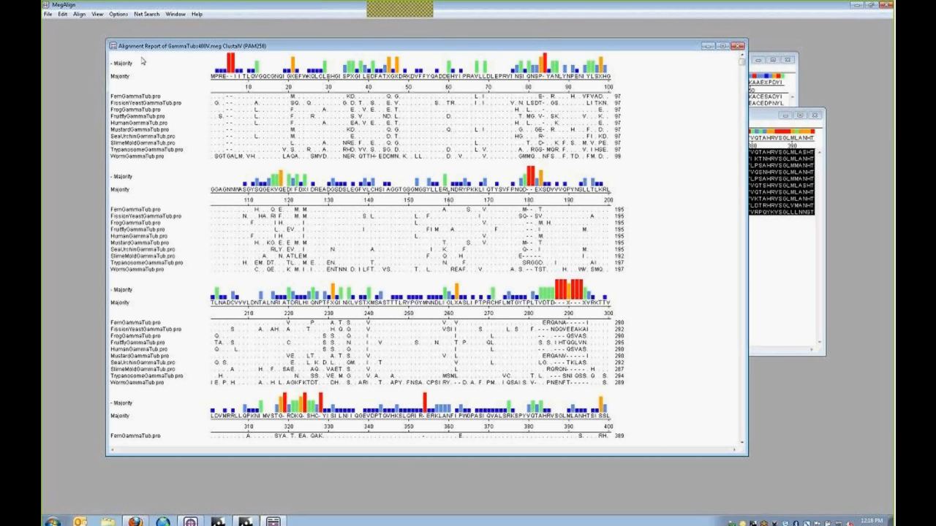
# - Start a second decoration that shades residues differing from the Consensus
pyautogui.click(97, 14)
pyautogui.click(98, 14)
pyautogui.click(118, 14)
pyautogui.click(142, 33)
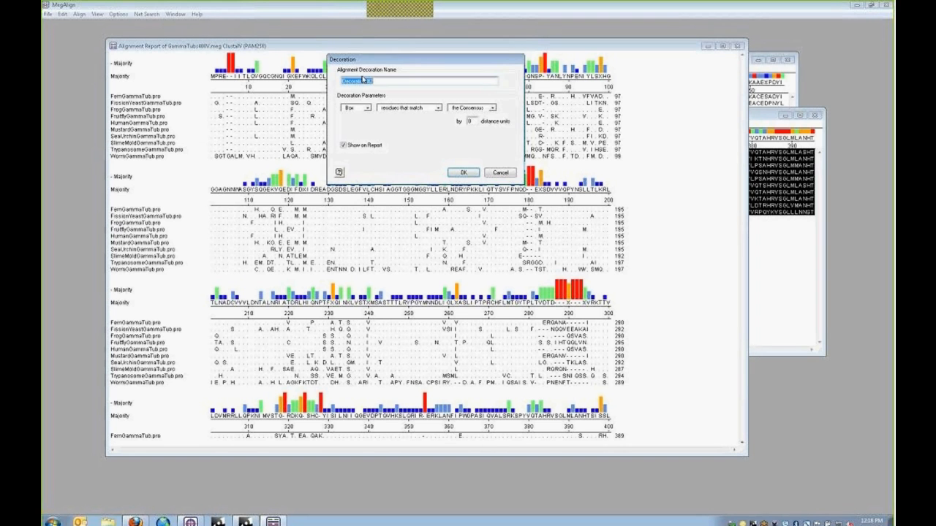
pyautogui.click(441, 187)
pyautogui.click(434, 205)
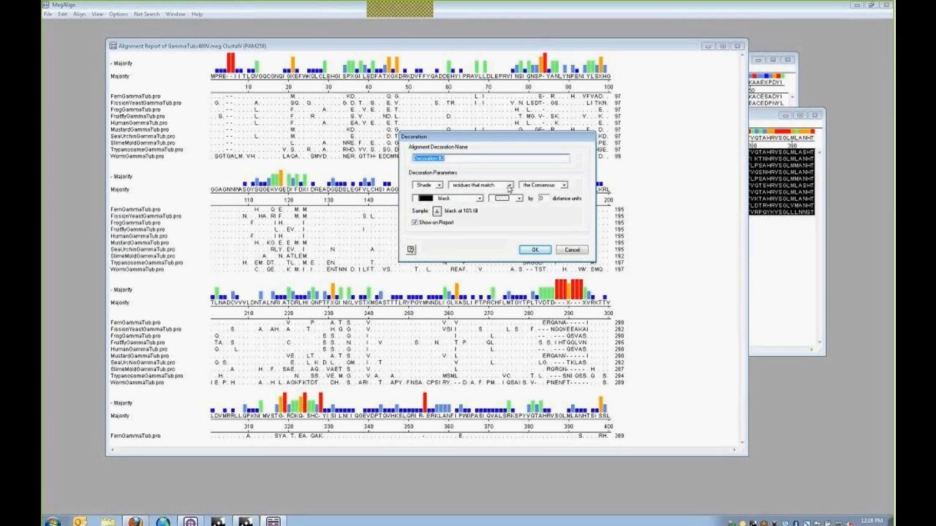
pyautogui.click(506, 185)
pyautogui.click(494, 207)
# - Make the shading solid blue, apply it, and scroll through the shaded report
pyautogui.click(480, 200)
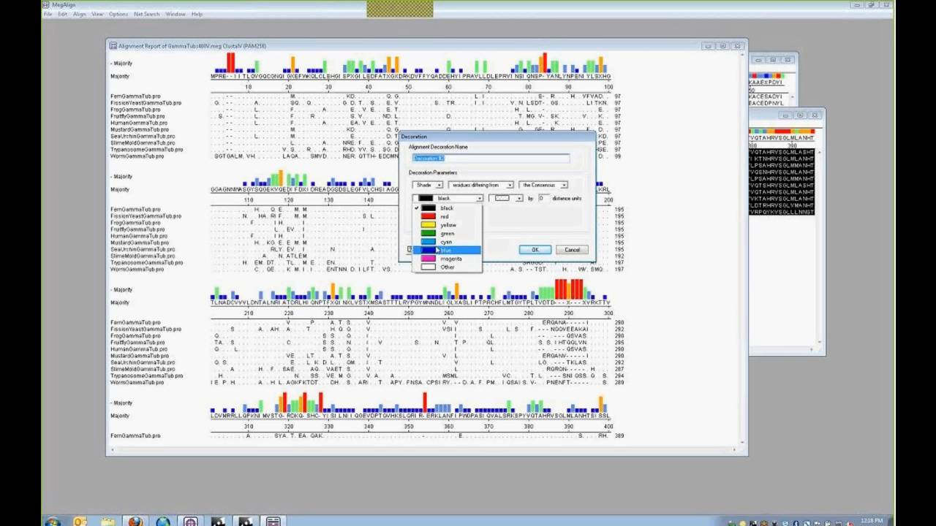
pyautogui.click(438, 252)
pyautogui.click(519, 200)
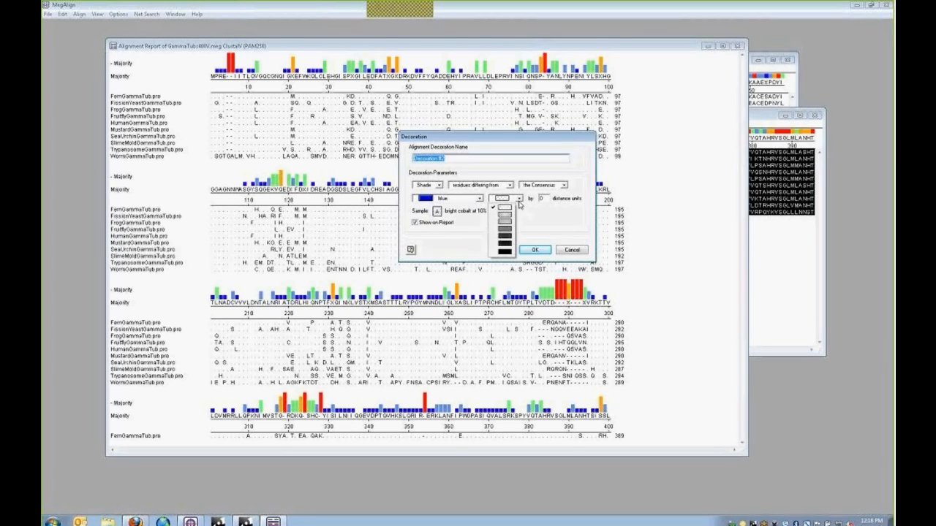
pyautogui.click(504, 253)
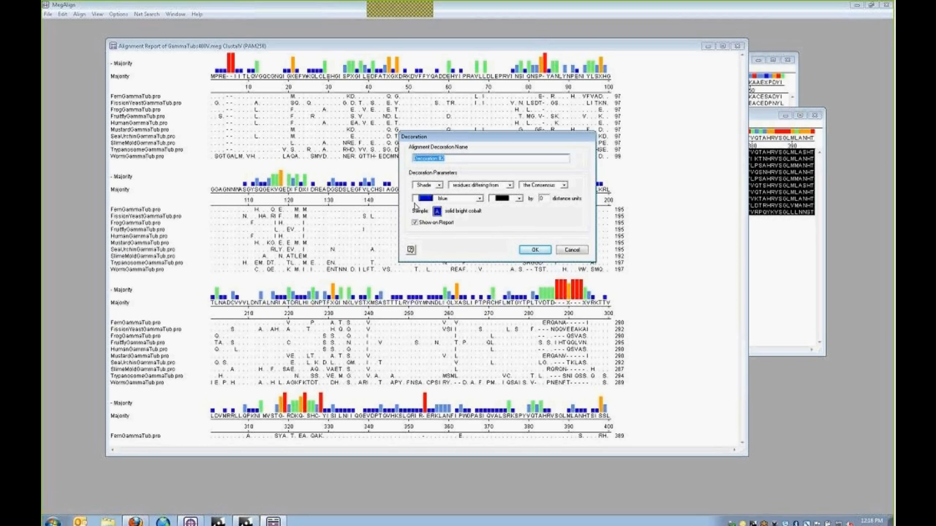
pyautogui.click(536, 251)
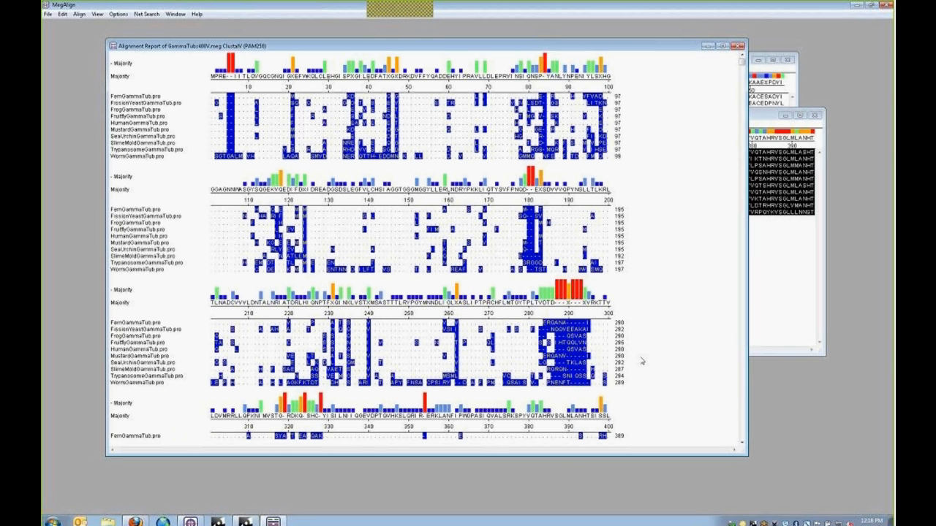
pyautogui.scroll(-3, 642, 376)
pyautogui.scroll(-7, 446, 364)
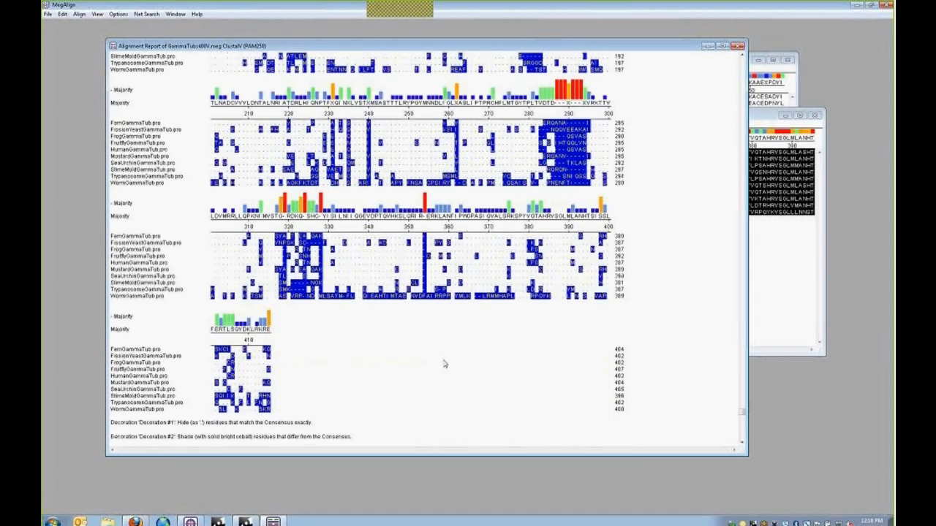
pyautogui.scroll(10, 428, 360)
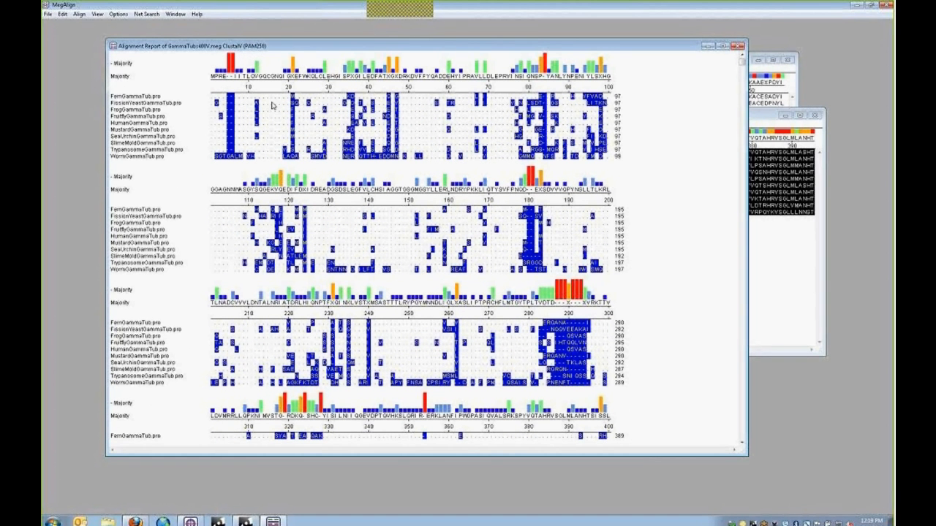
# - Delete Decoration #2 in the Decoration Manager to drop the blue shading
pyautogui.click(117, 13)
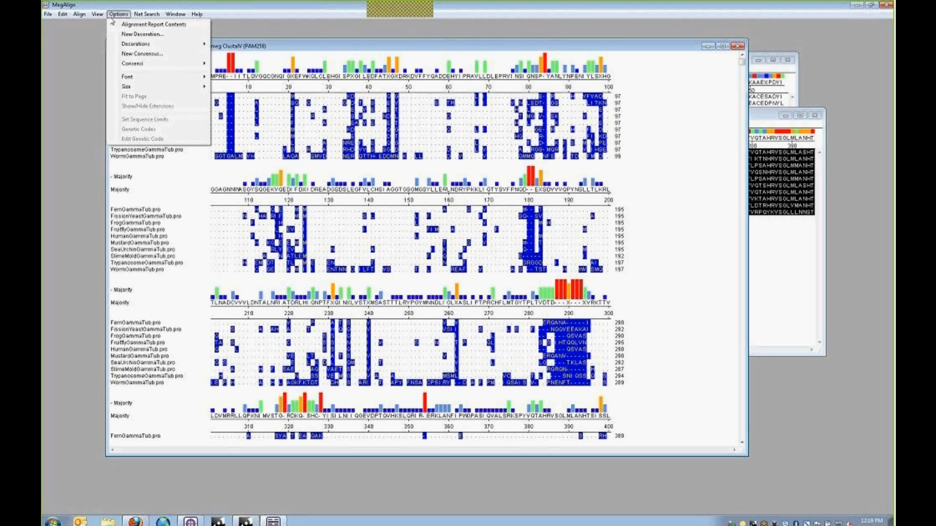
pyautogui.moveTo(136, 48)
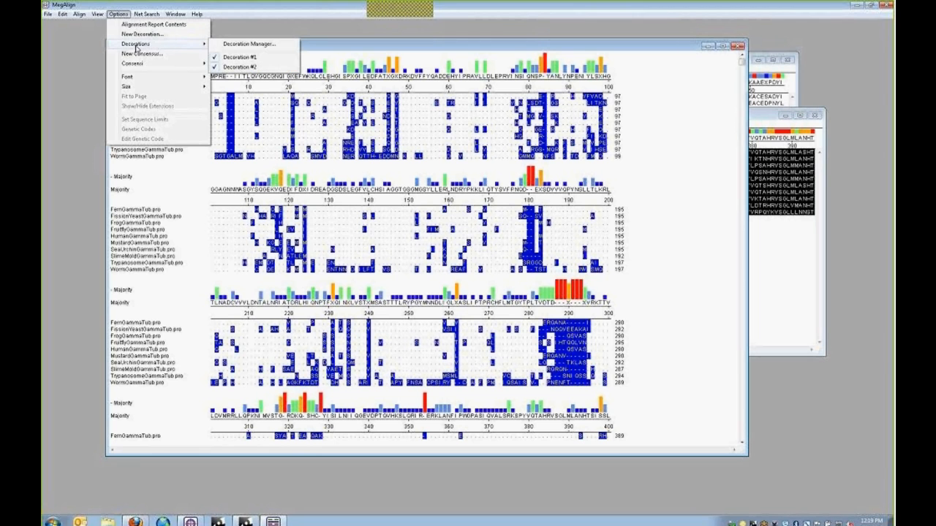
pyautogui.click(250, 45)
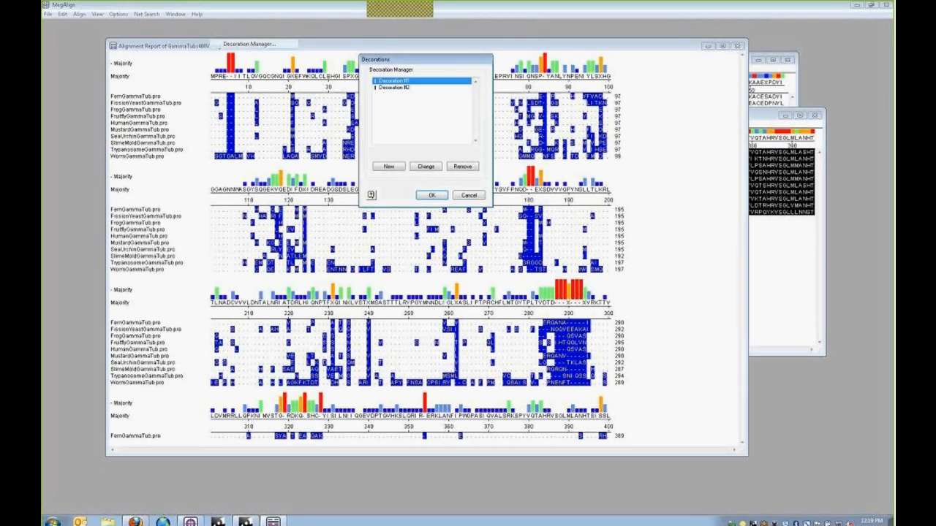
pyautogui.moveTo(408, 59); pyautogui.dragTo(430, 121)
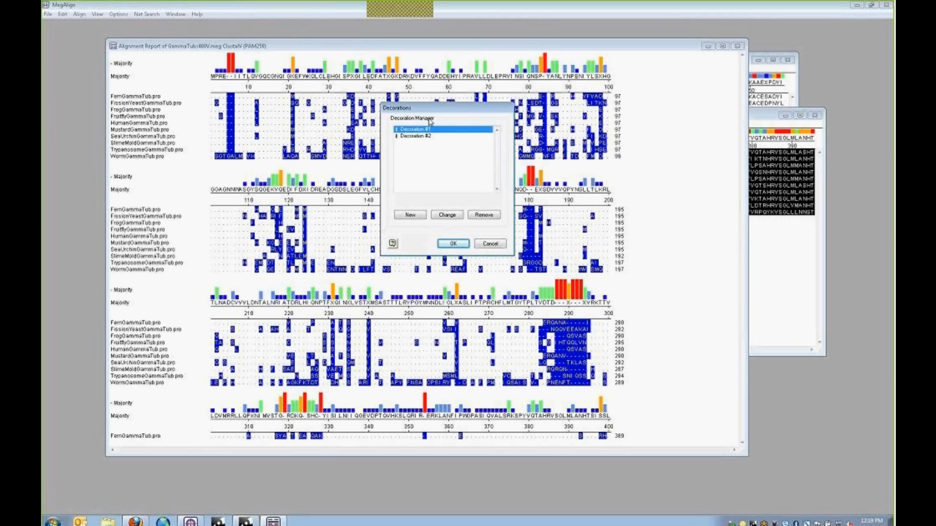
pyautogui.click(414, 137)
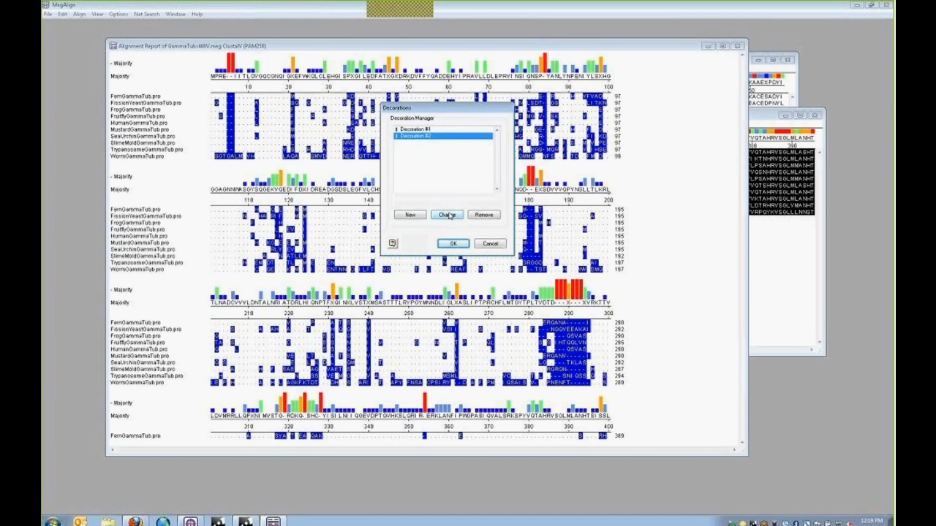
pyautogui.click(485, 215)
pyautogui.click(454, 243)
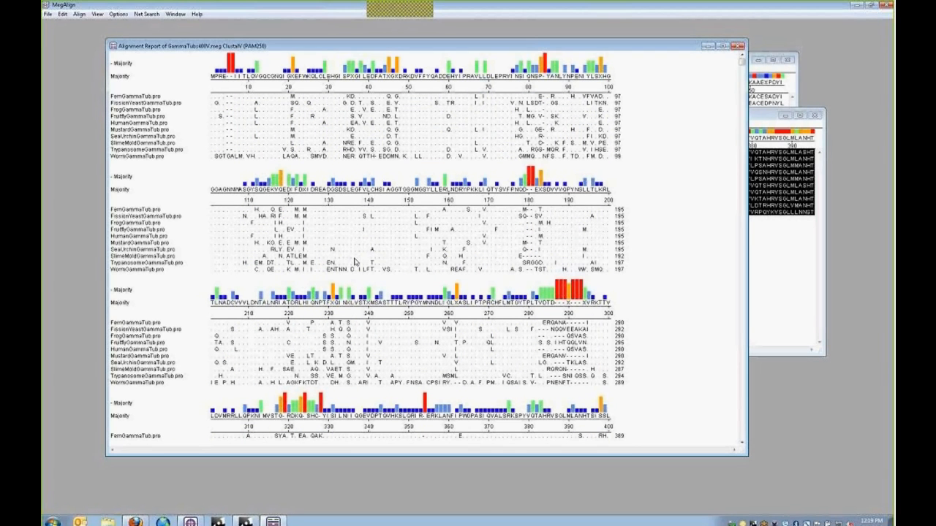
# - Show the Phylogenetic Tree over the report and enlarge it to reveal full species names
pyautogui.click(100, 14)
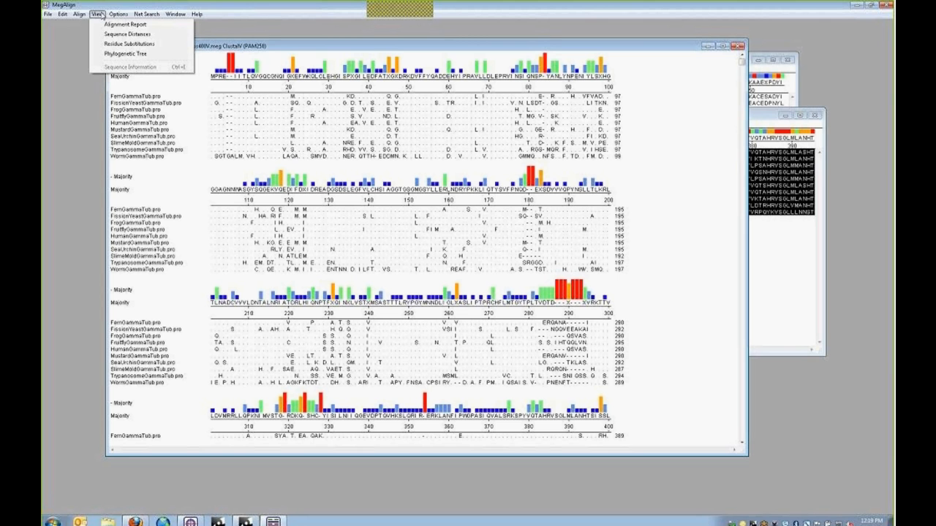
pyautogui.click(113, 53)
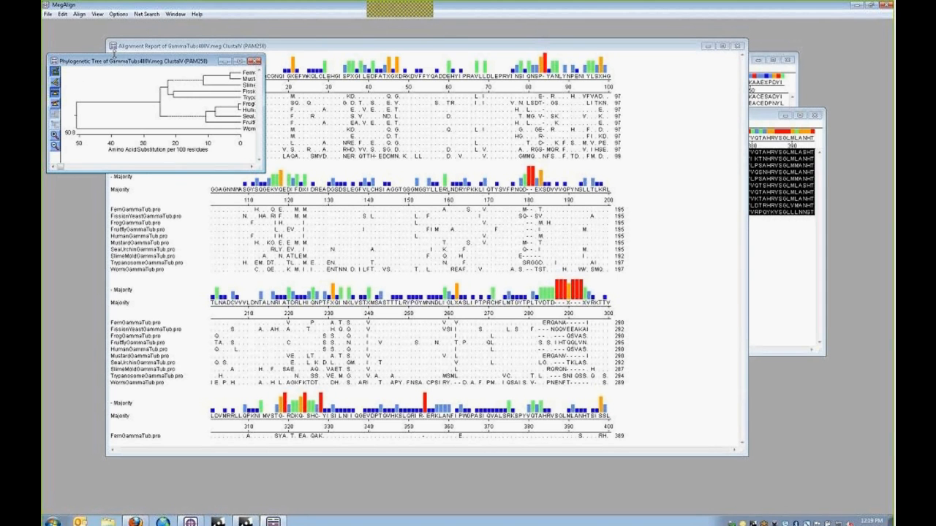
pyautogui.moveTo(138, 64); pyautogui.dragTo(276, 109)
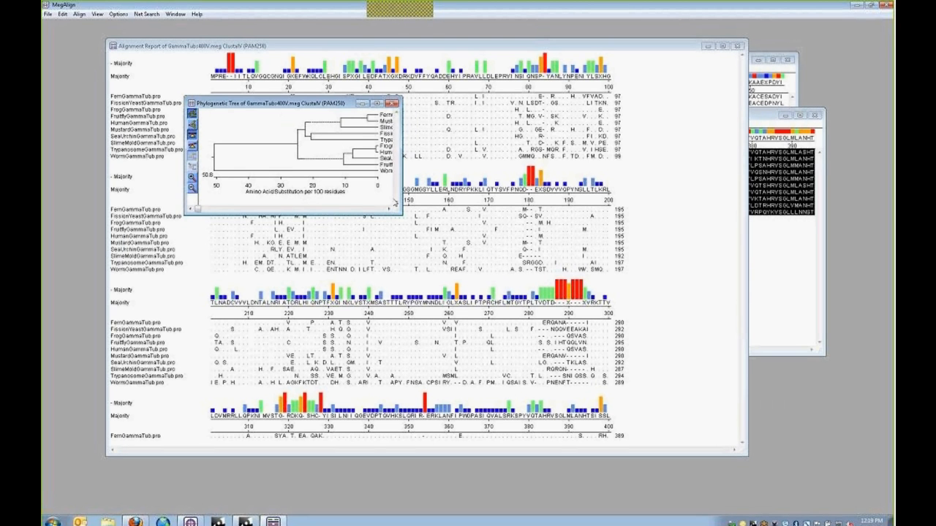
pyautogui.moveTo(400, 214); pyautogui.dragTo(601, 240)
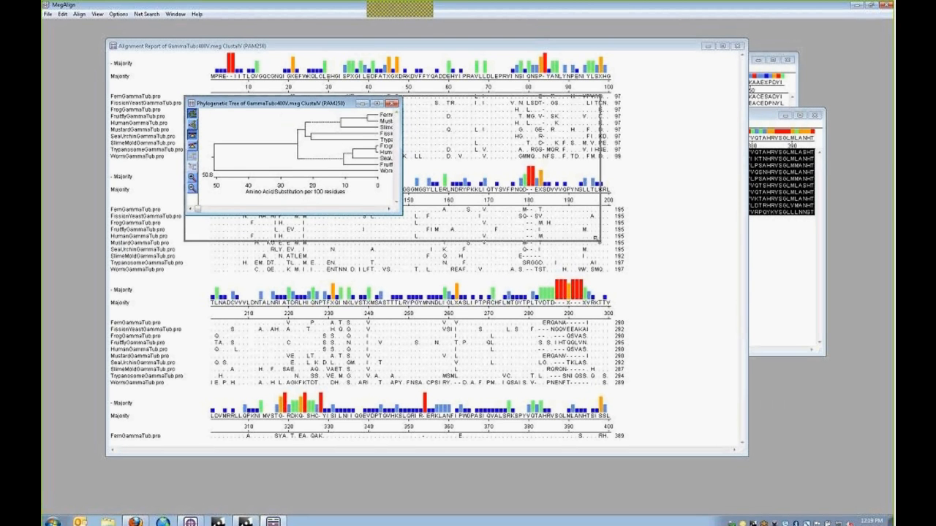
pyautogui.click(97, 14)
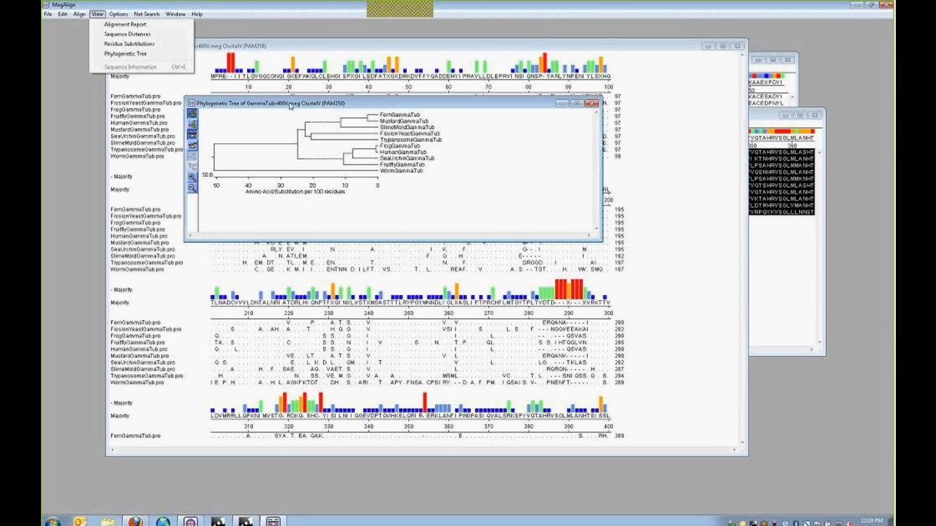
pyautogui.click(316, 107)
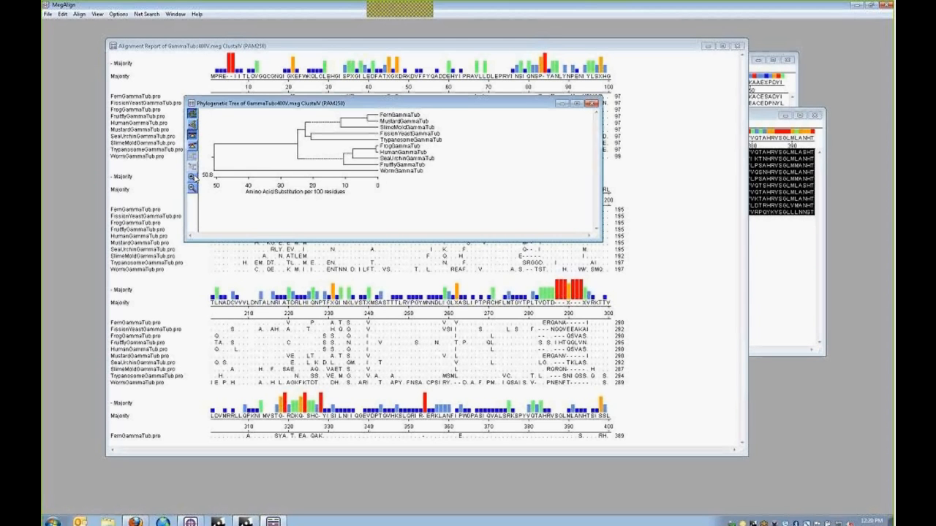
pyautogui.click(192, 178)
# - Enlarge the tree and try slanted, rectangular and rescaled layouts, finishing on a phenogram
pyautogui.moveTo(600, 239); pyautogui.dragTo(707, 278)
pyautogui.click(192, 126)
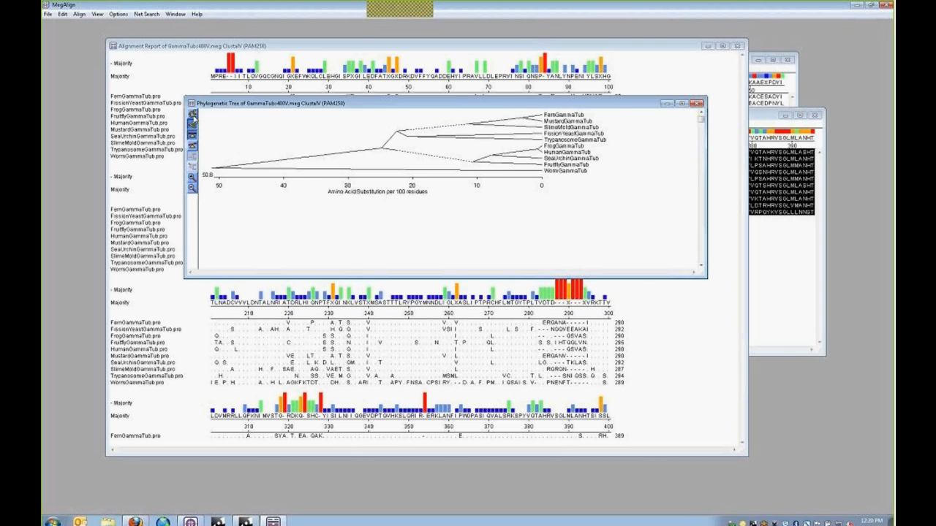
pyautogui.click(193, 114)
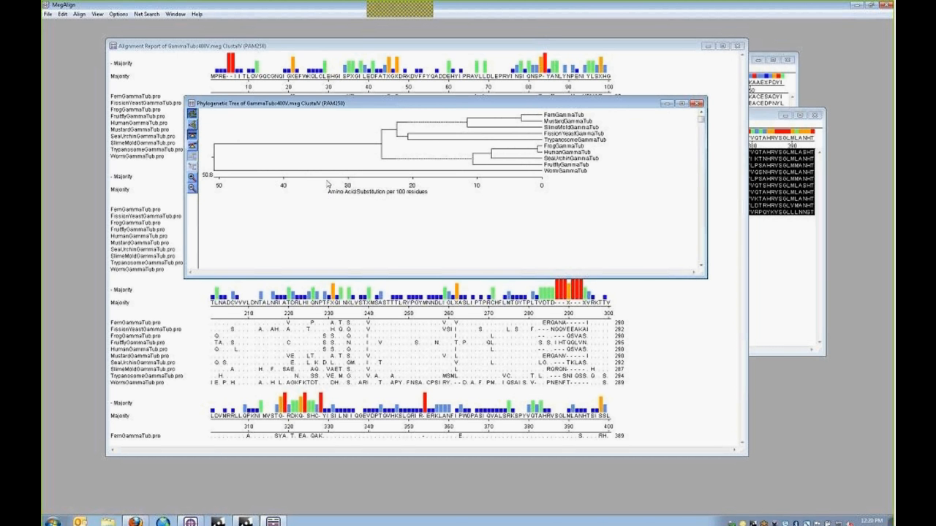
pyautogui.click(194, 145)
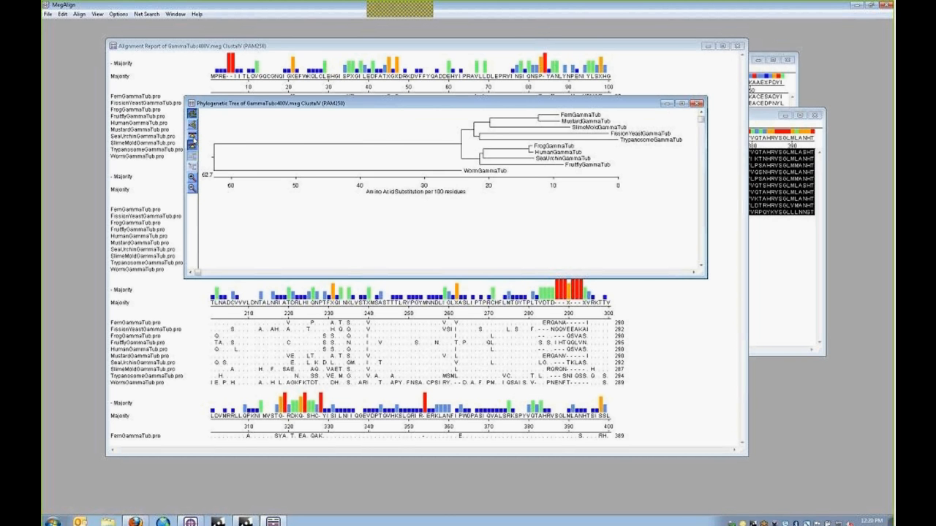
pyautogui.click(193, 141)
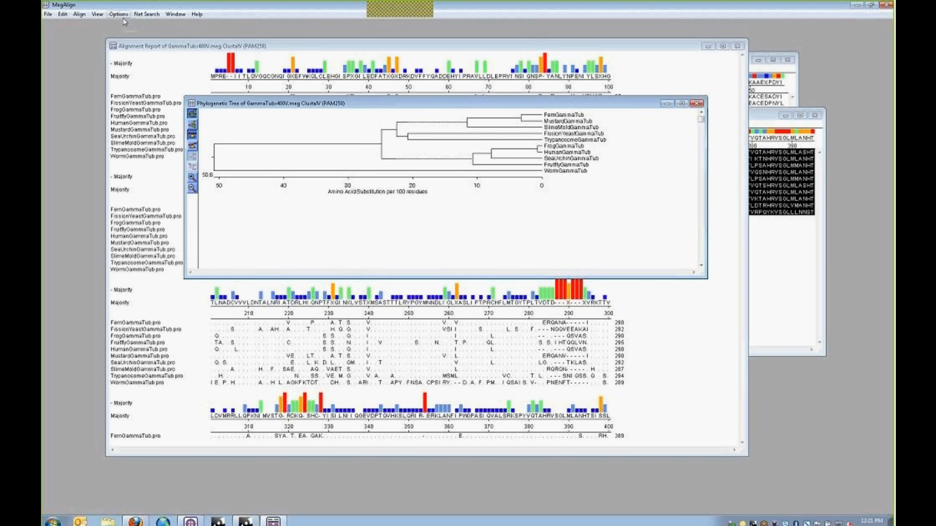
# - Open Perform Bootstrapping settings with 1000 trials and seed 111, and check its help
pyautogui.moveTo(277, 106); pyautogui.dragTo(255, 94)
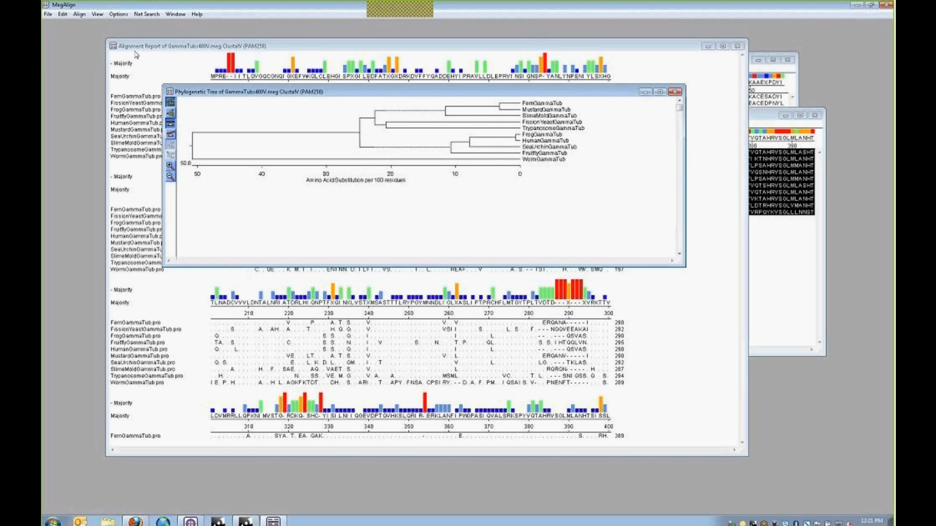
pyautogui.click(79, 14)
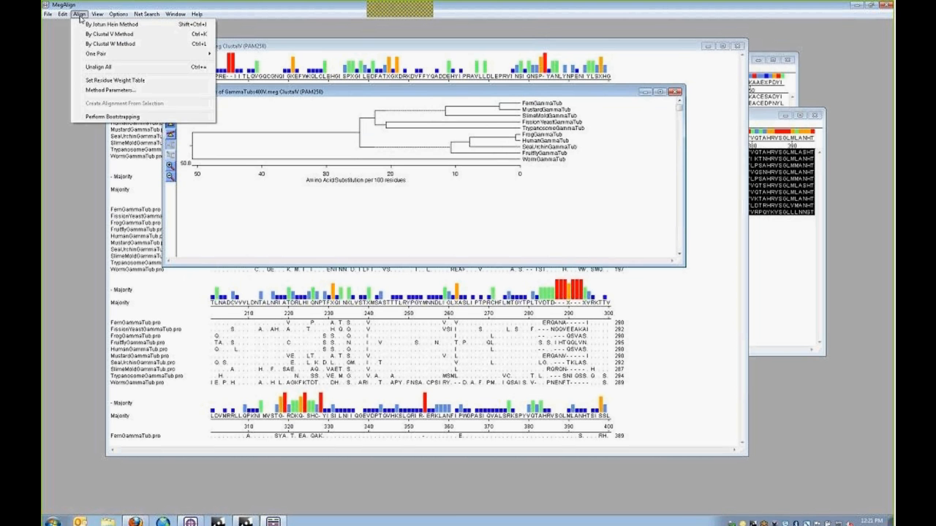
pyautogui.click(110, 117)
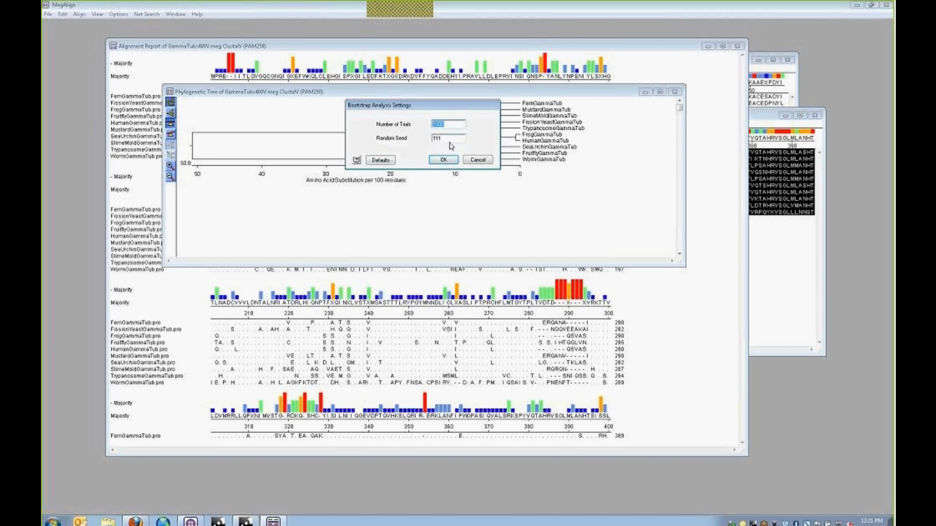
pyautogui.click(451, 138)
pyautogui.click(356, 161)
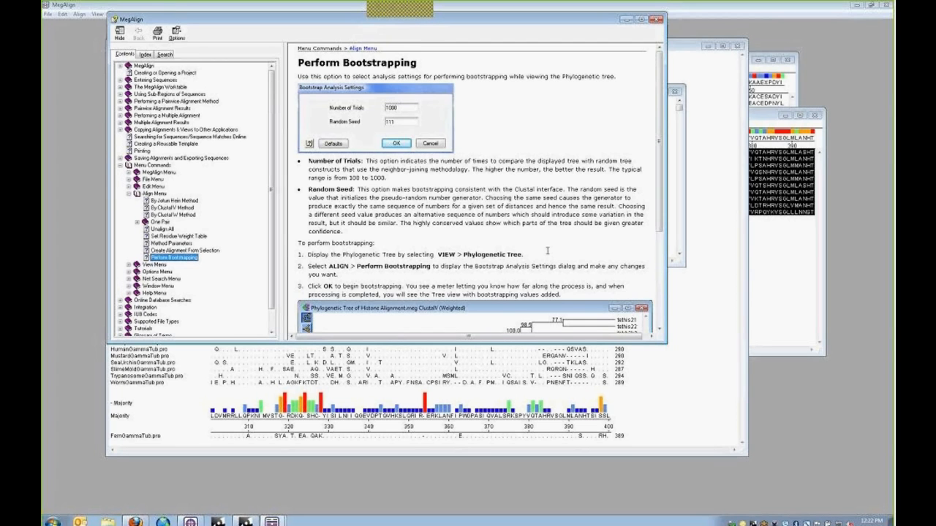
pyautogui.click(658, 22)
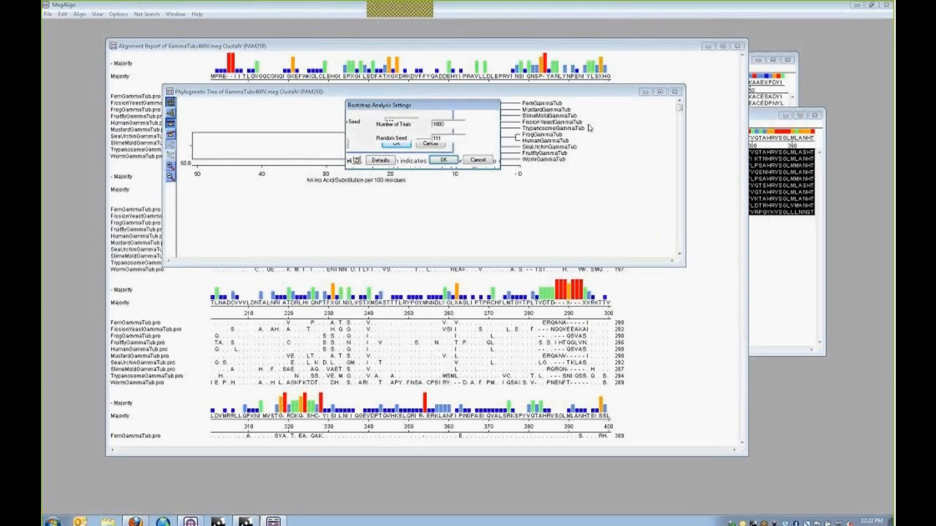
# - Run the 1000-trial, seed-111 bootstrap and enlarge the tree to show support values
pyautogui.moveTo(446, 105); pyautogui.dragTo(448, 139)
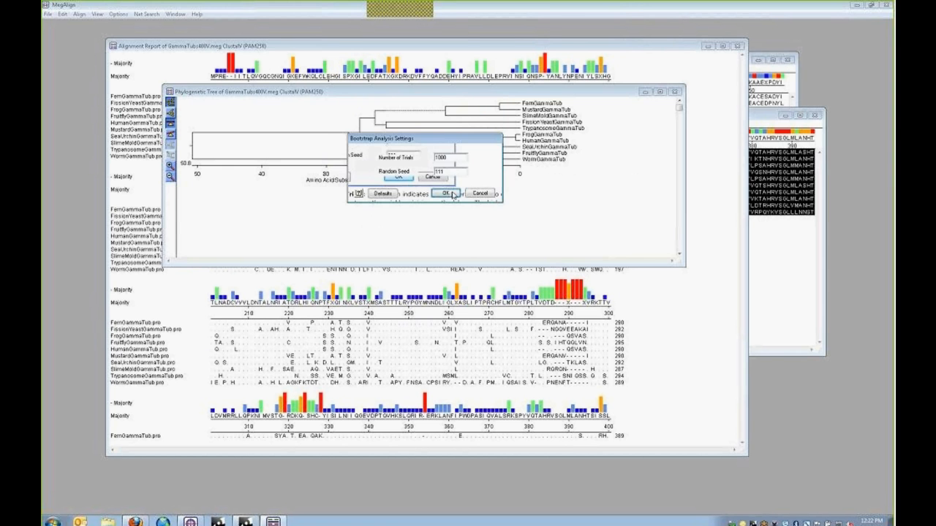
pyautogui.click(445, 194)
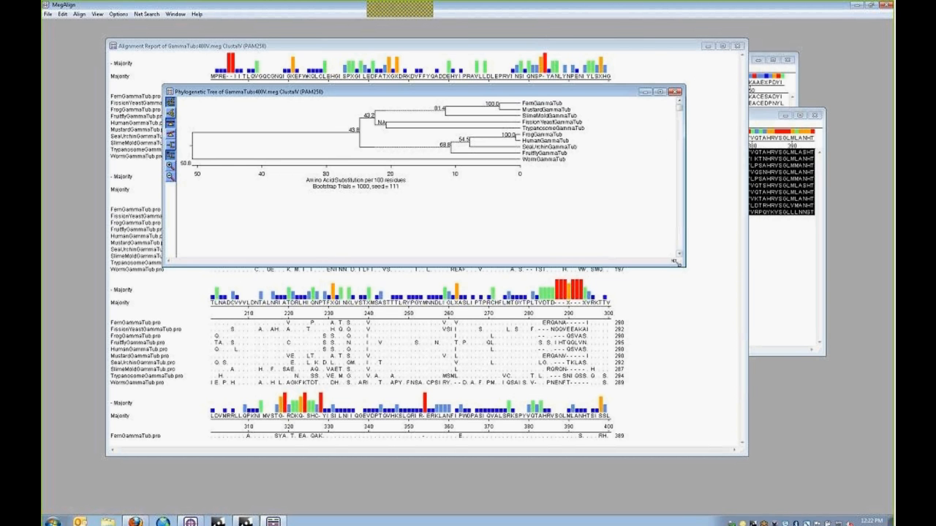
pyautogui.moveTo(679, 275); pyautogui.dragTo(680, 284)
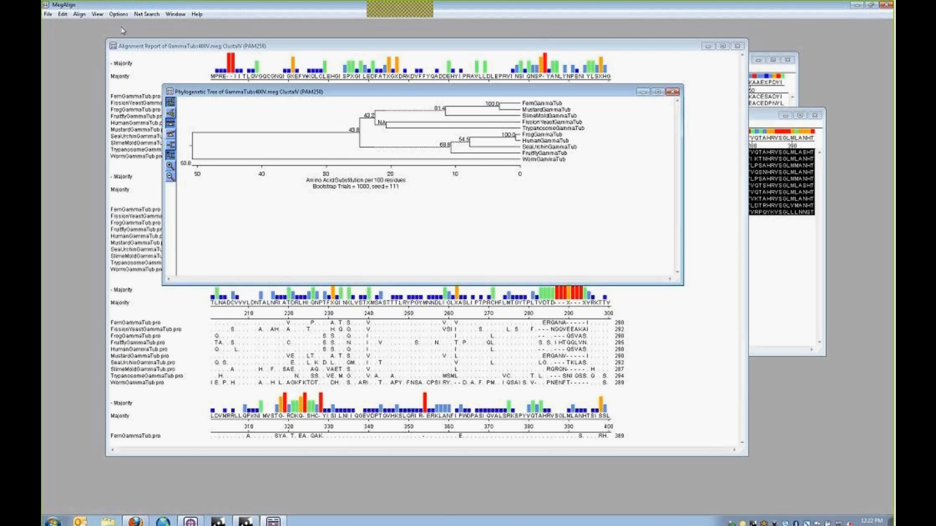
pyautogui.click(80, 14)
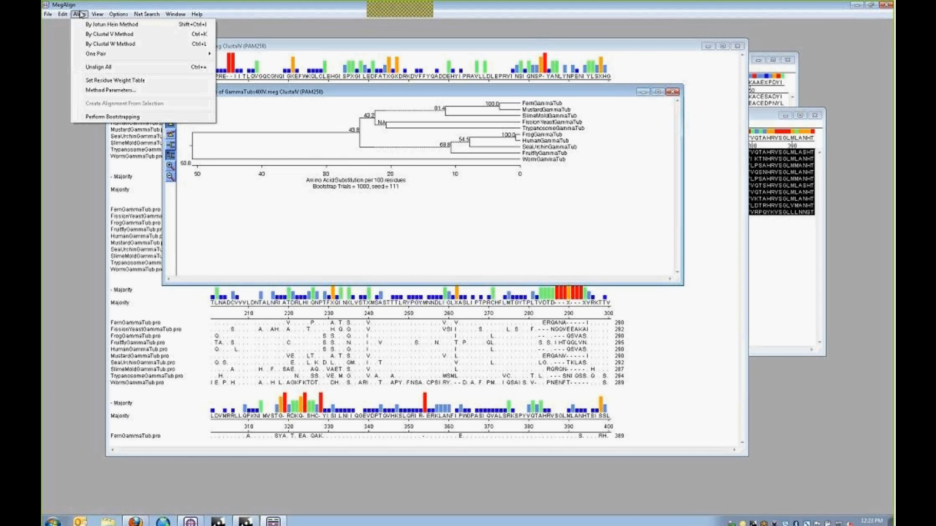
pyautogui.click(110, 90)
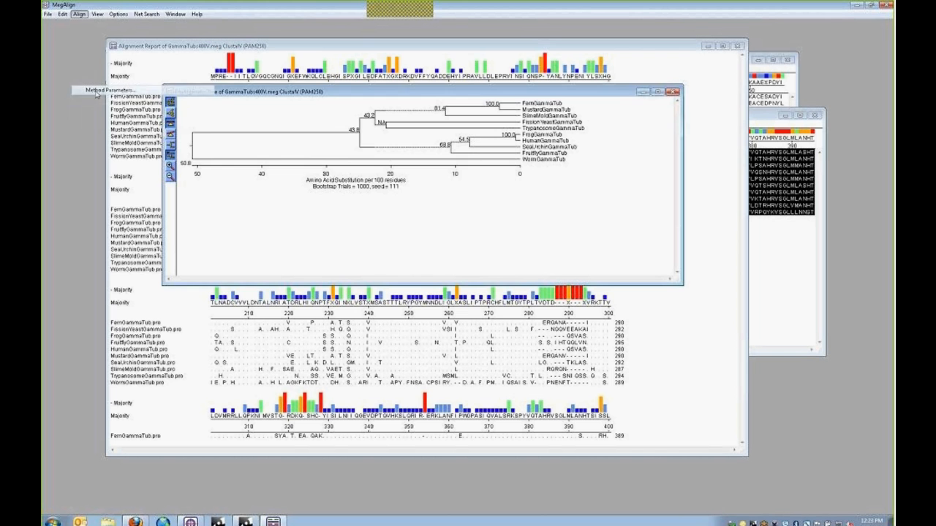
pyautogui.moveTo(170, 77); pyautogui.dragTo(320, 130)
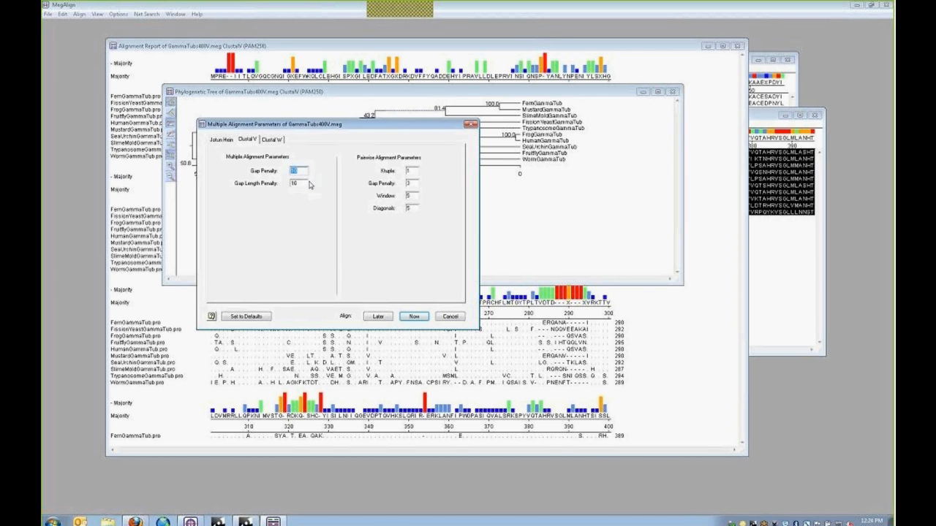
pyautogui.click(449, 319)
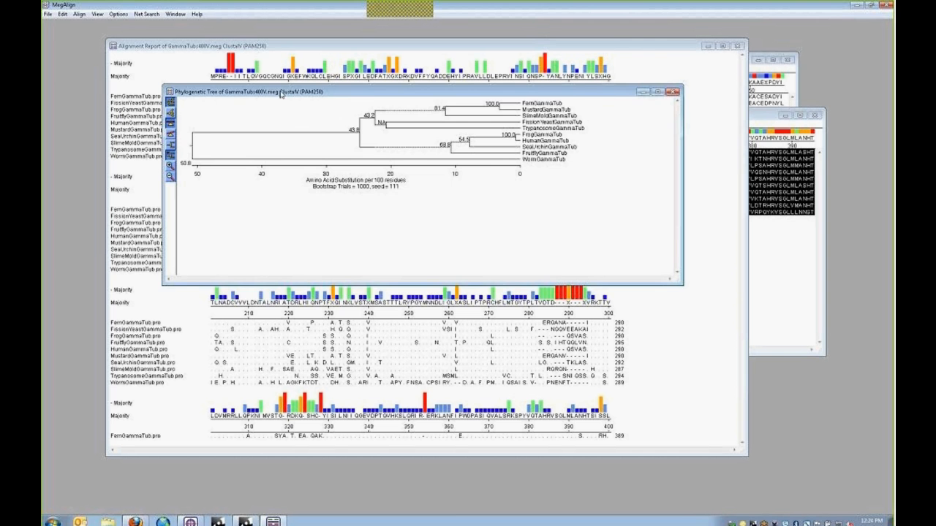
# - Move the tree window, select the whole tree drawing, and bring the alignment report forward
pyautogui.moveTo(281, 94); pyautogui.dragTo(326, 119)
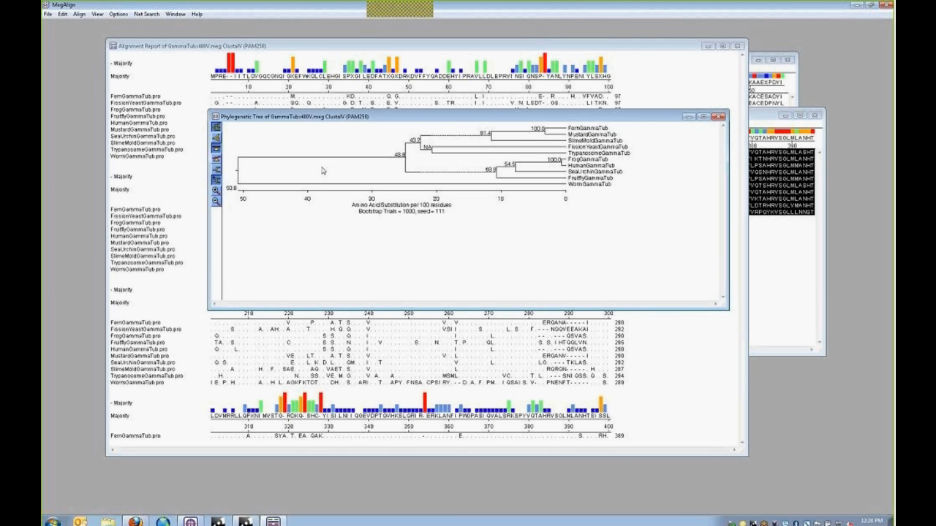
pyautogui.click(63, 14)
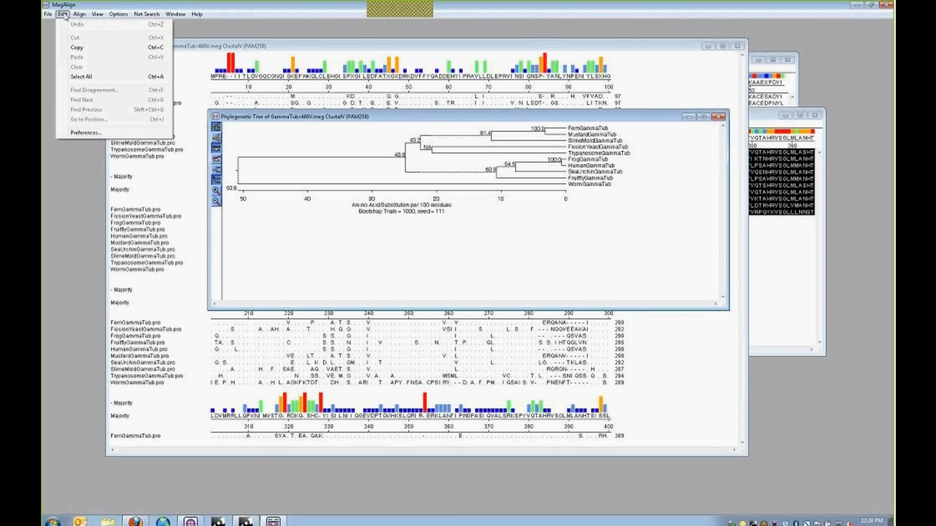
pyautogui.click(84, 80)
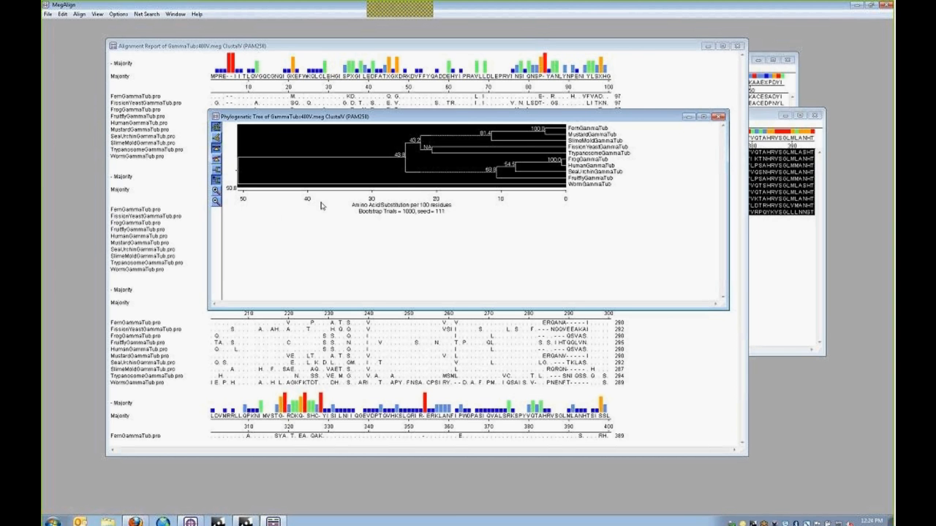
pyautogui.click(61, 14)
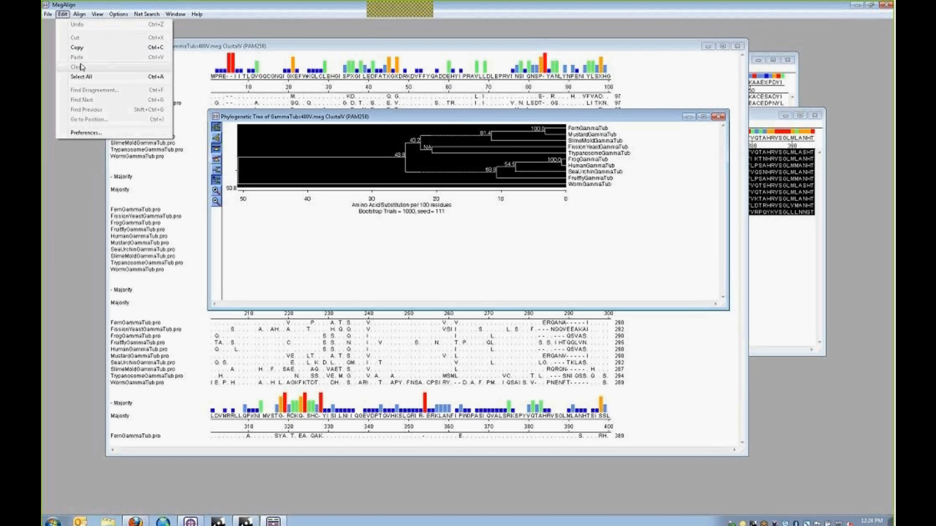
pyautogui.click(199, 137)
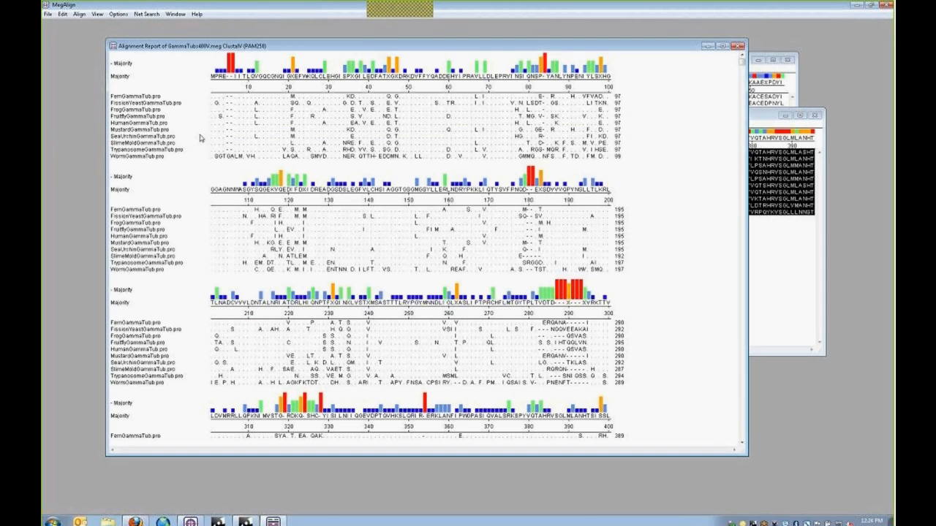
# - Select all report blocks, then bring the GammaTubs400V.meg window to the front
pyautogui.click(145, 122)
pyautogui.click(163, 231)
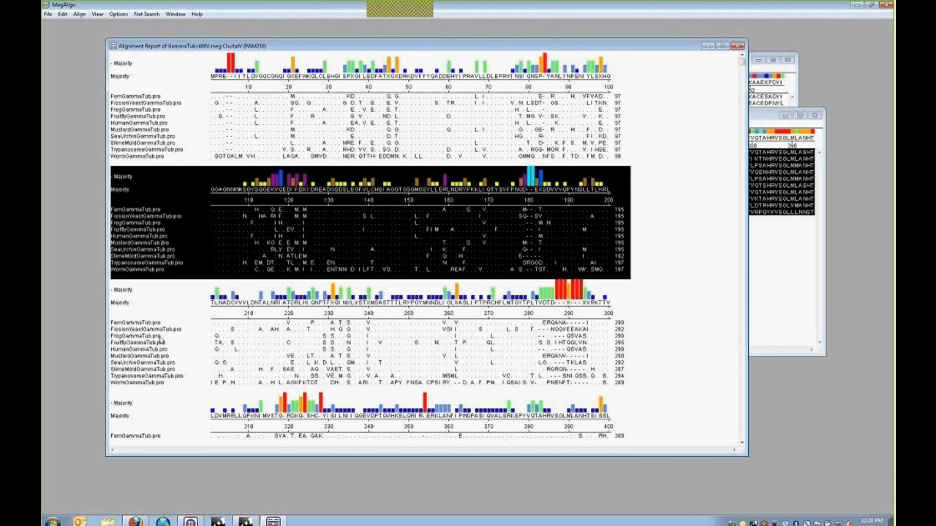
pyautogui.click(163, 350)
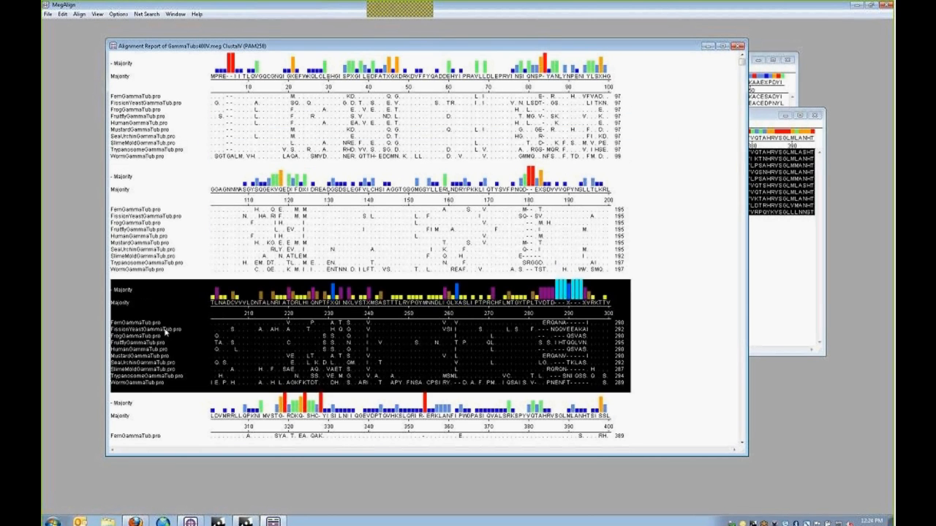
pyautogui.click(63, 14)
pyautogui.click(81, 77)
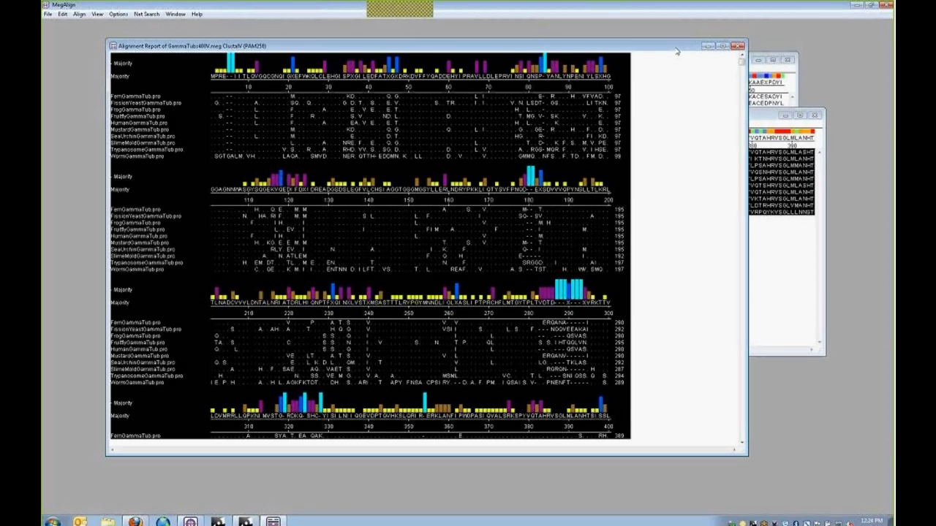
pyautogui.click(780, 286)
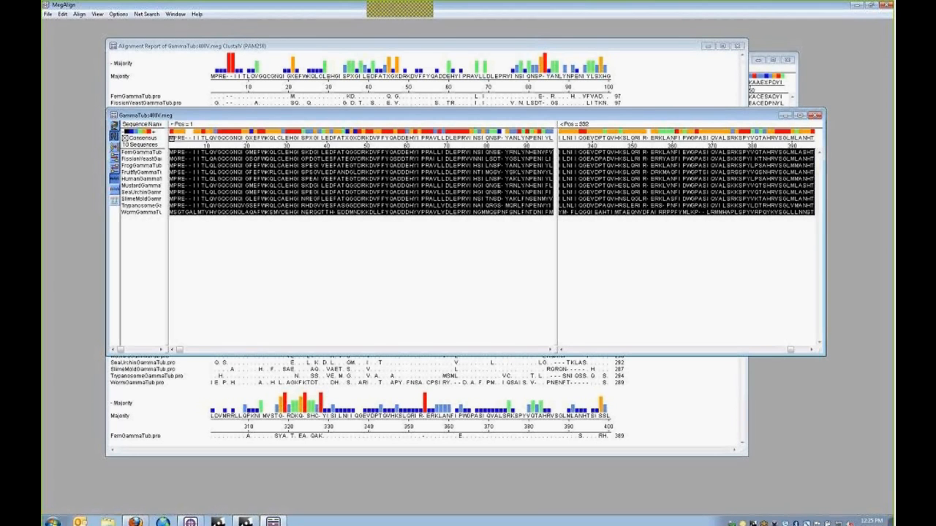
# - Select columns 1–53, browse the Net Search and View menus, then clear the selection
pyautogui.moveTo(171, 138); pyautogui.dragTo(613, 138)
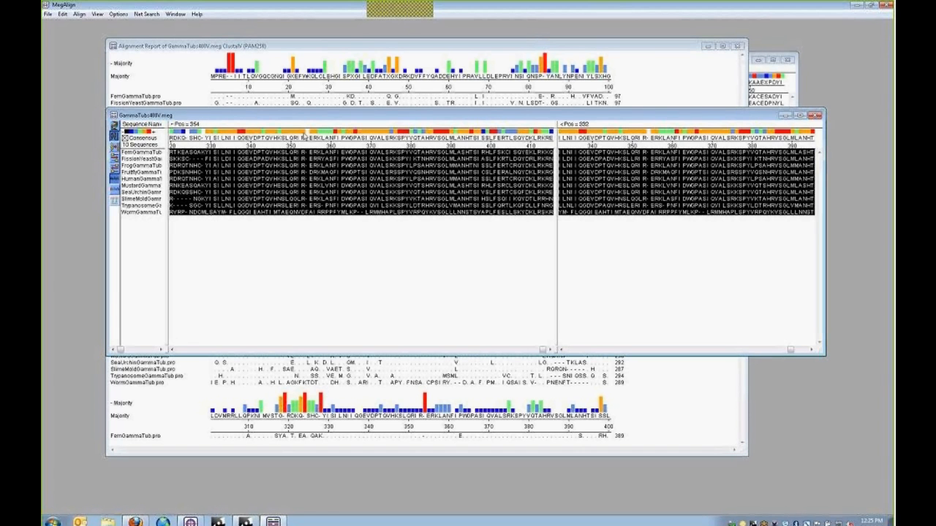
pyautogui.click(147, 14)
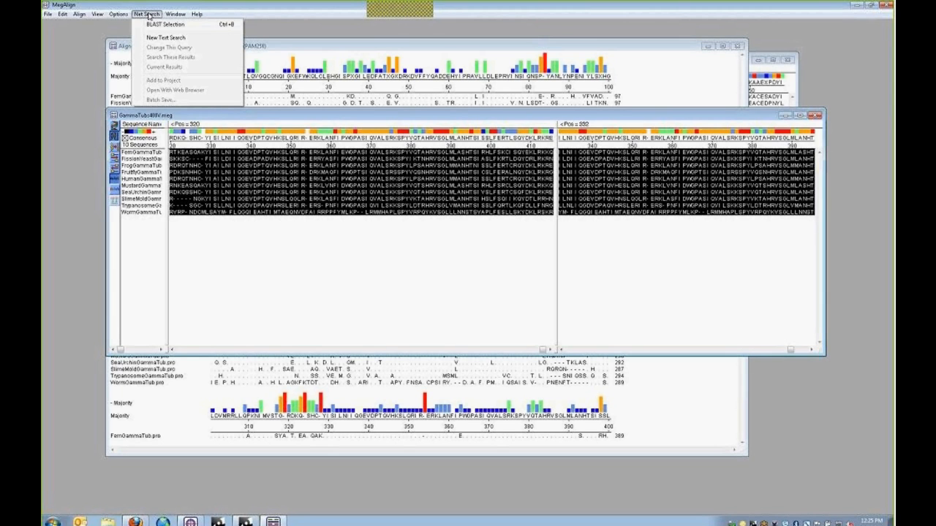
pyautogui.click(148, 14)
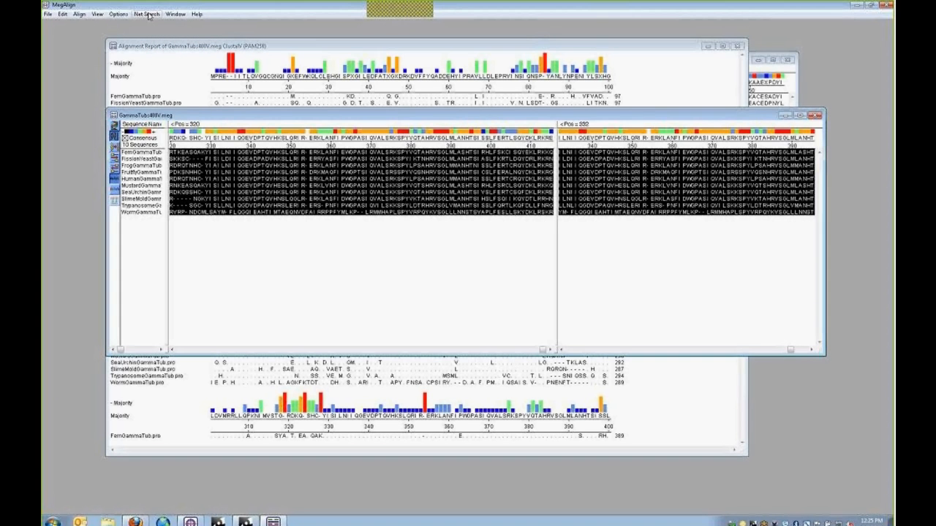
pyautogui.click(419, 275)
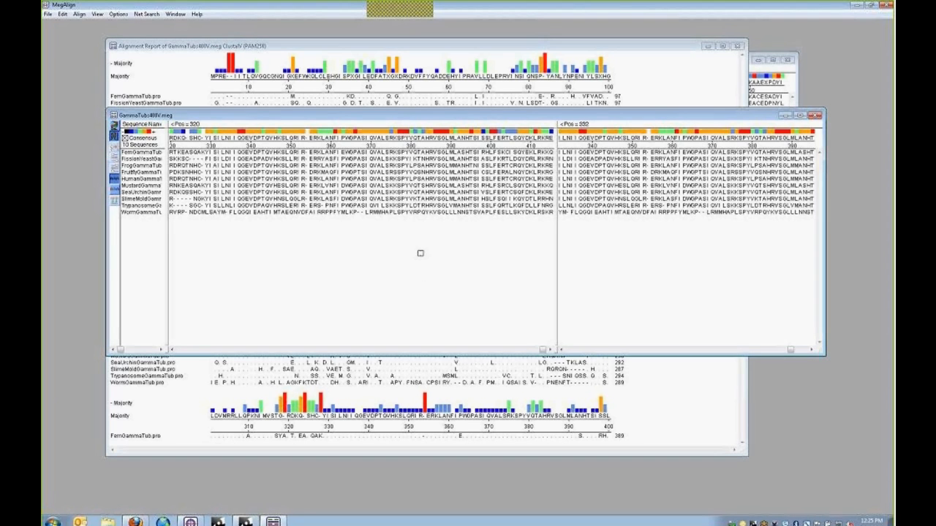
pyautogui.click(98, 14)
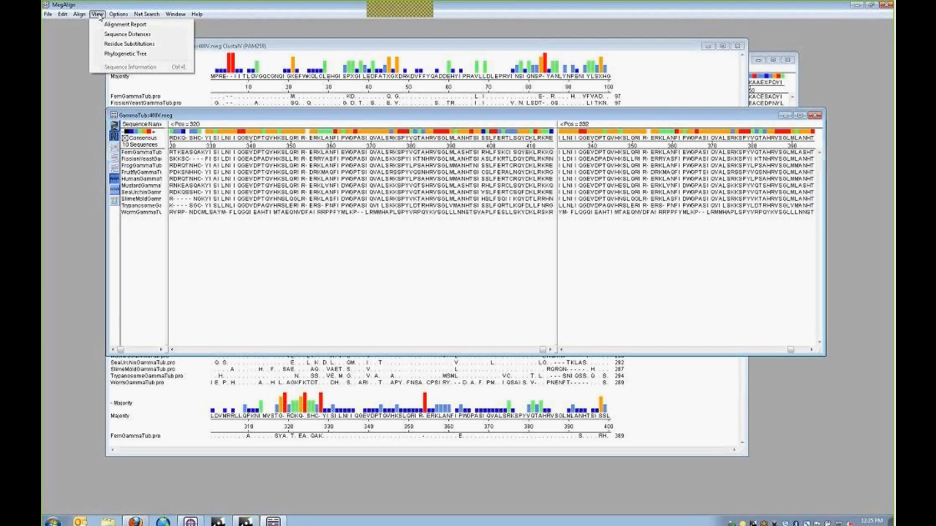
pyautogui.click(97, 14)
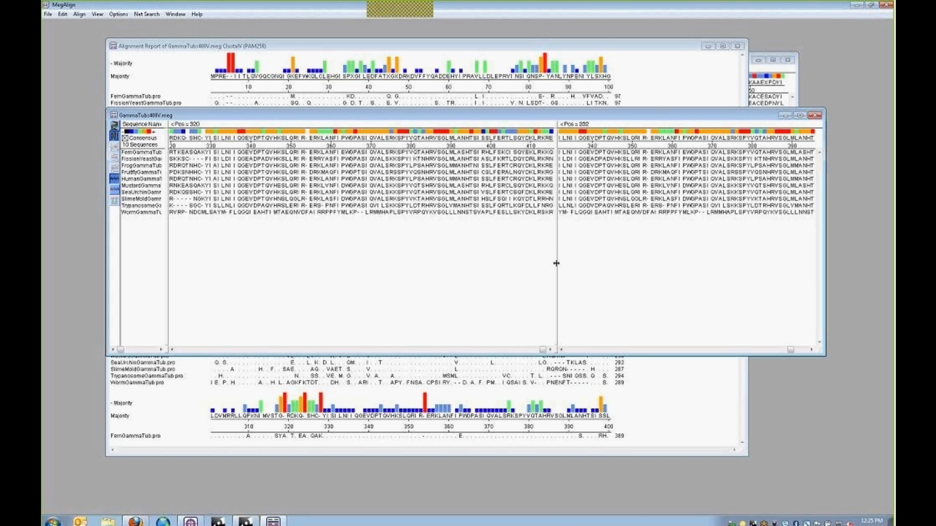
# - Widen the sequence pane, scroll along it, and select the gappy residues around 283–300
pyautogui.moveTo(556, 265); pyautogui.dragTo(622, 270)
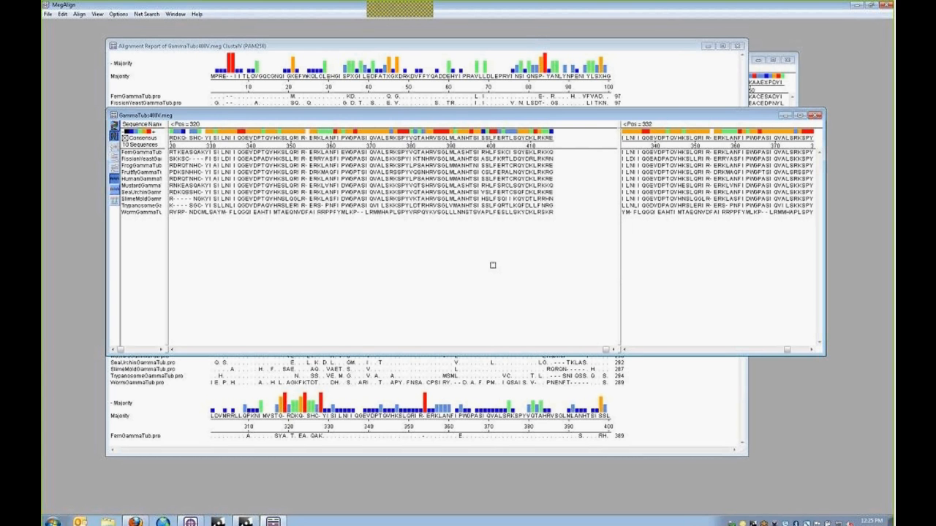
pyautogui.click(172, 350)
pyautogui.click(173, 350)
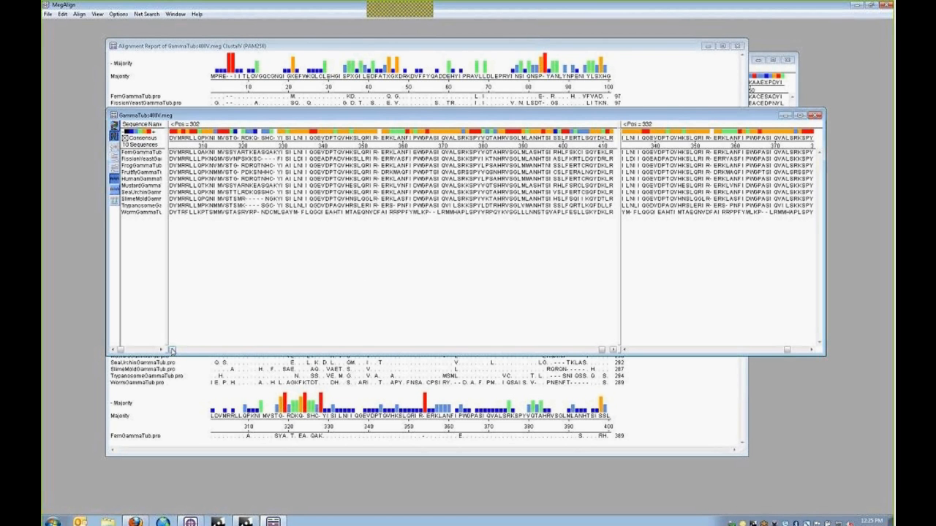
pyautogui.click(195, 354)
pyautogui.click(195, 354)
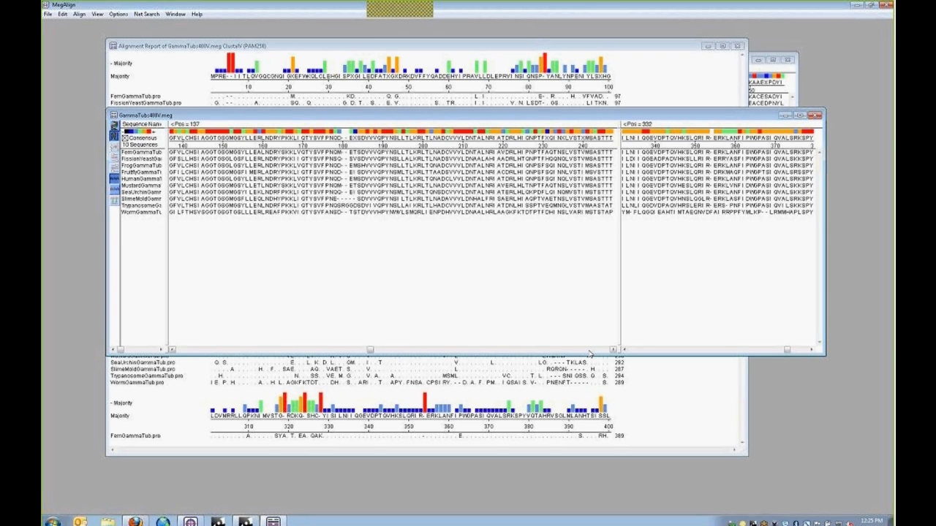
pyautogui.click(589, 354)
pyautogui.click(589, 354)
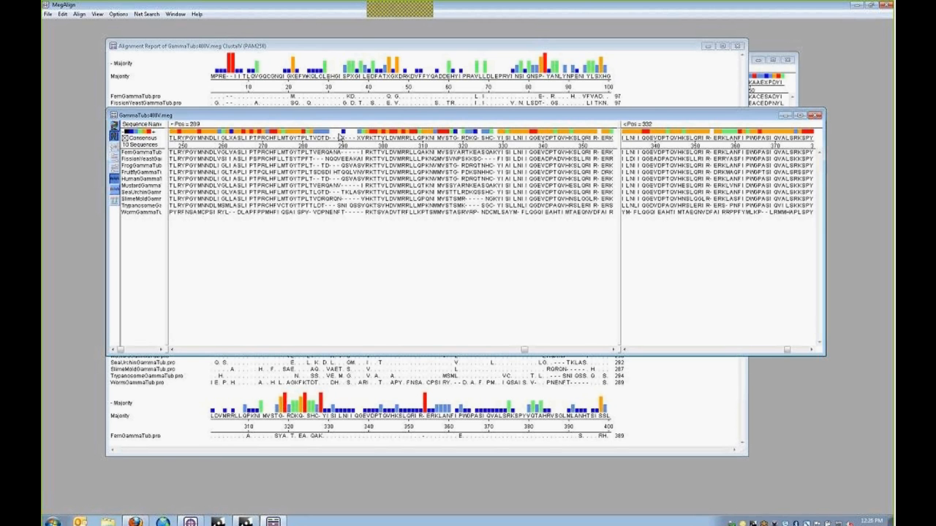
pyautogui.moveTo(340, 118); pyautogui.dragTo(319, 63)
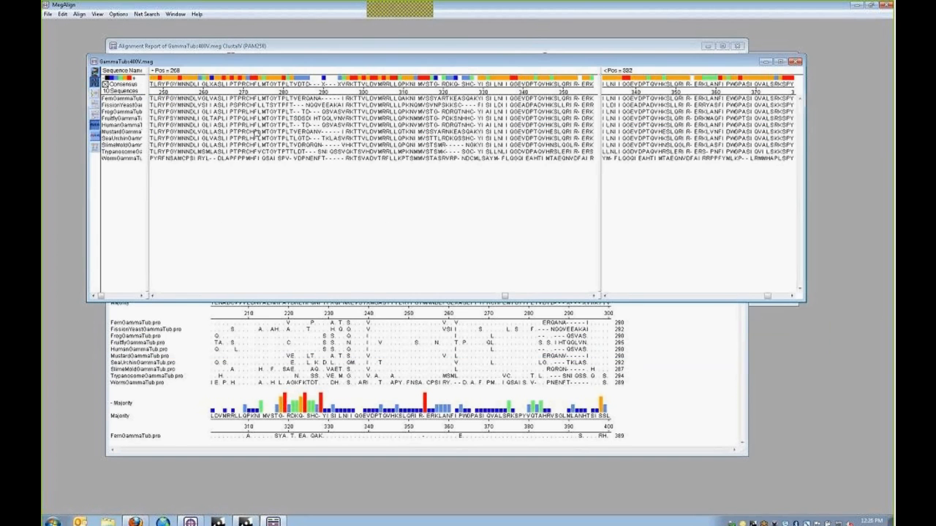
pyautogui.moveTo(231, 67); pyautogui.dragTo(241, 47)
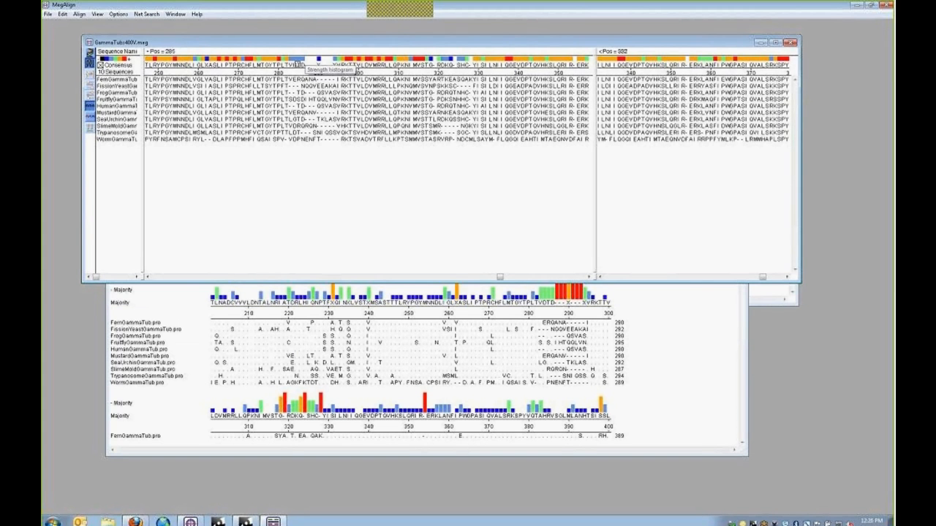
pyautogui.moveTo(265, 76); pyautogui.dragTo(373, 139)
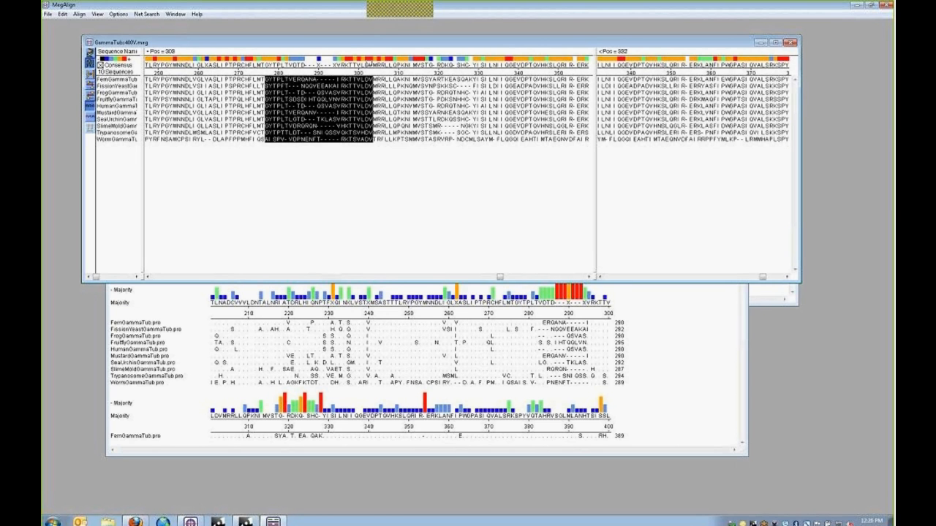
pyautogui.click(48, 13)
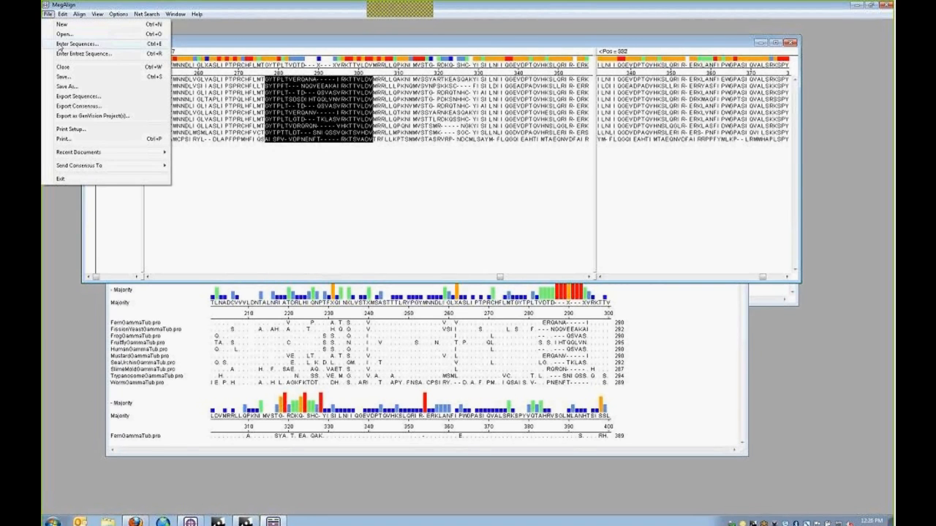
pyautogui.click(64, 34)
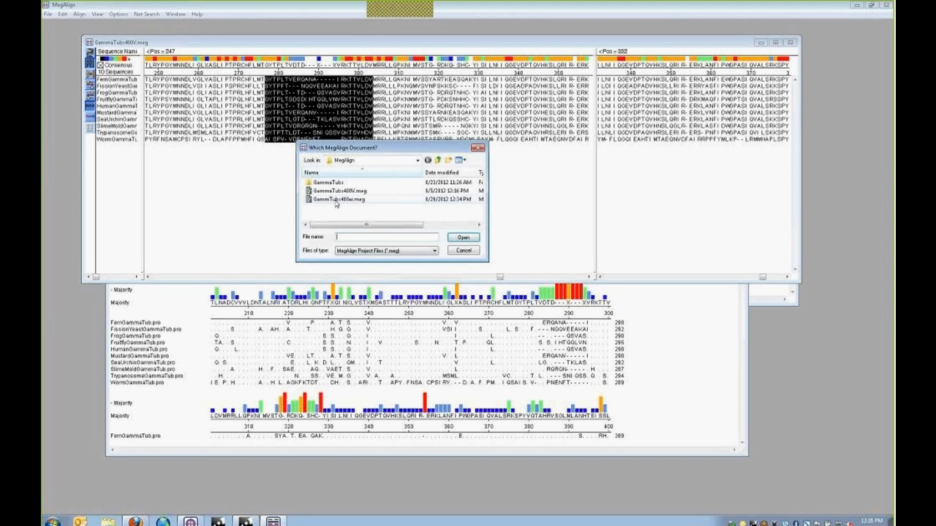
pyautogui.doubleClick(334, 199)
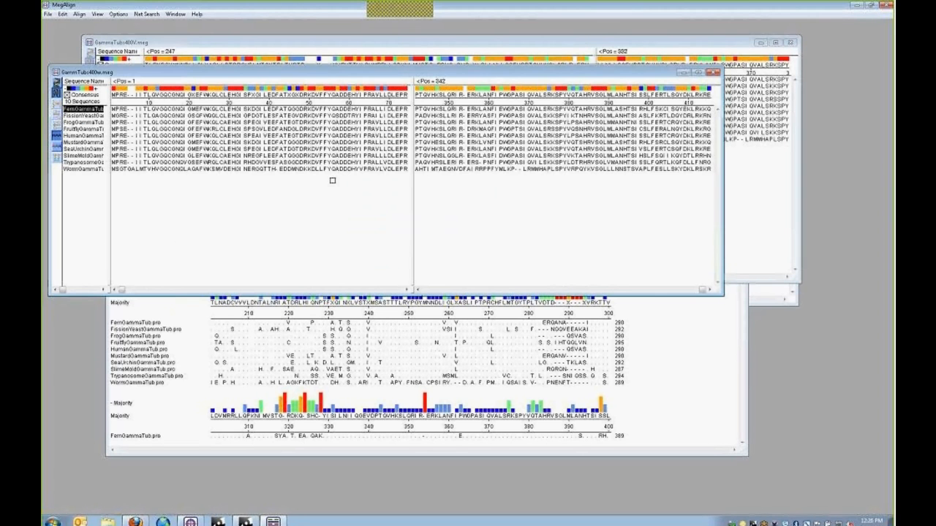
pyautogui.moveTo(383, 167); pyautogui.dragTo(365, 253)
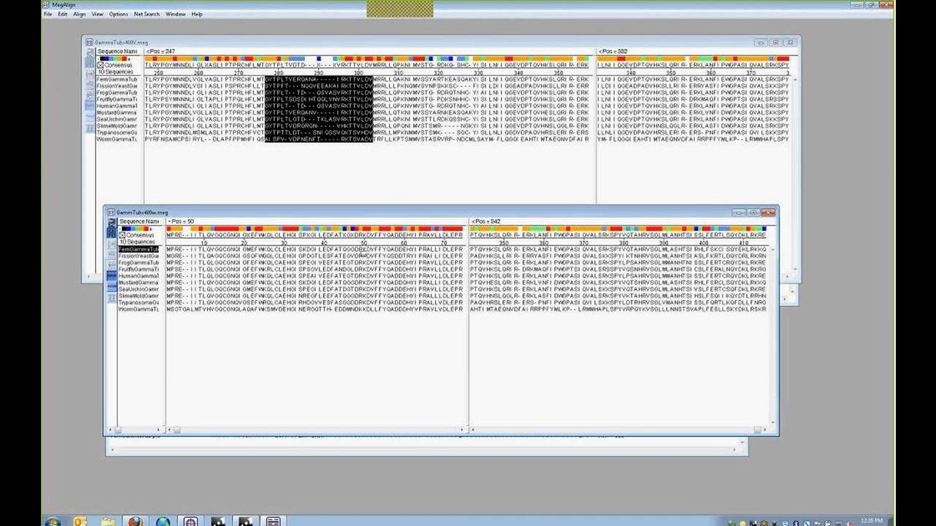
pyautogui.moveTo(174, 430); pyautogui.dragTo(383, 442)
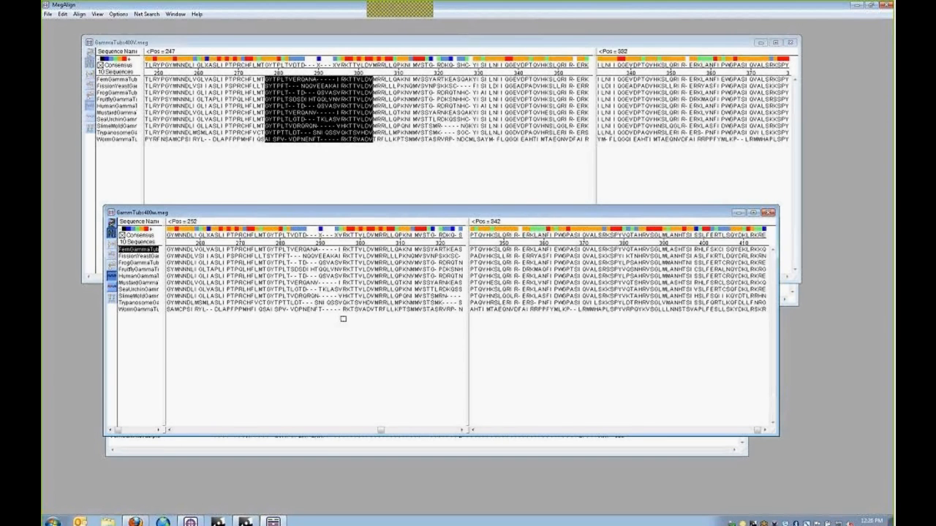
pyautogui.click(350, 330)
pyautogui.click(773, 211)
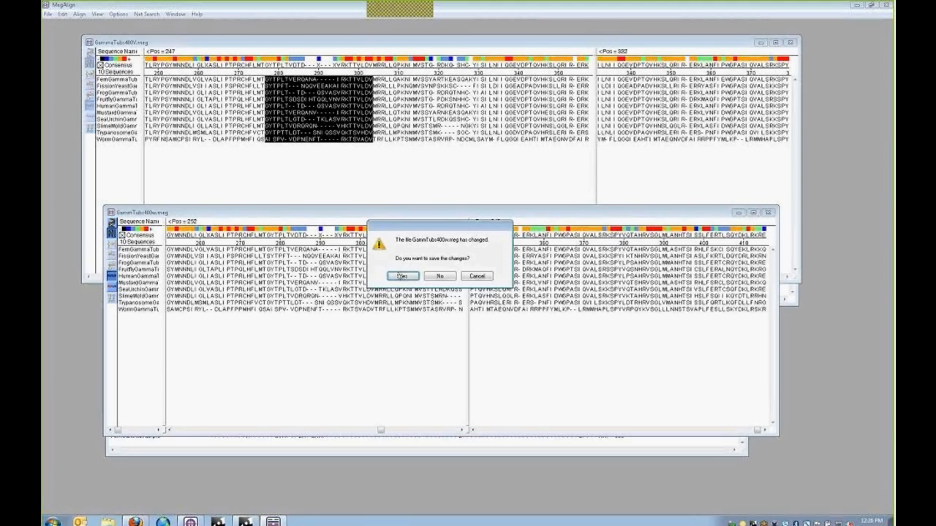
pyautogui.click(441, 276)
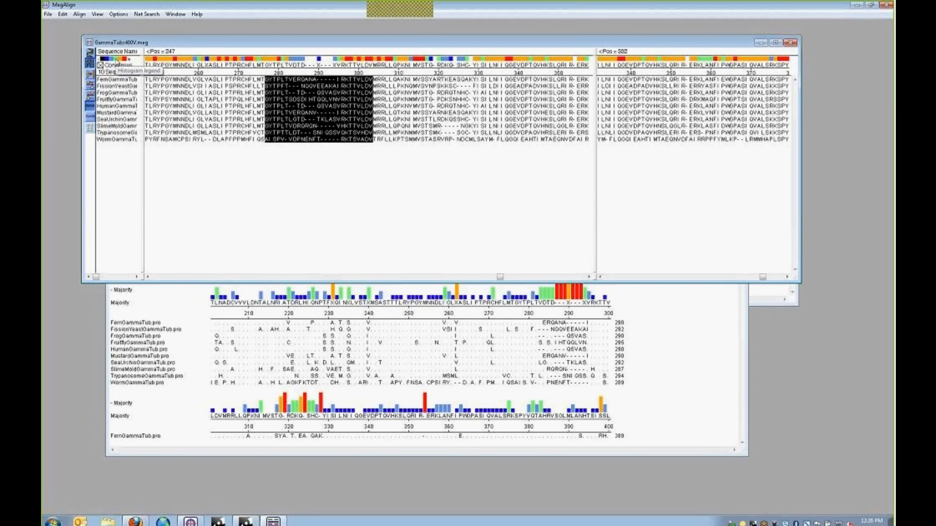
# - Save the alignment as GammTubs400W.meg, replacing the existing GammTubs400w.meg file
pyautogui.click(62, 14)
pyautogui.moveTo(79, 15)
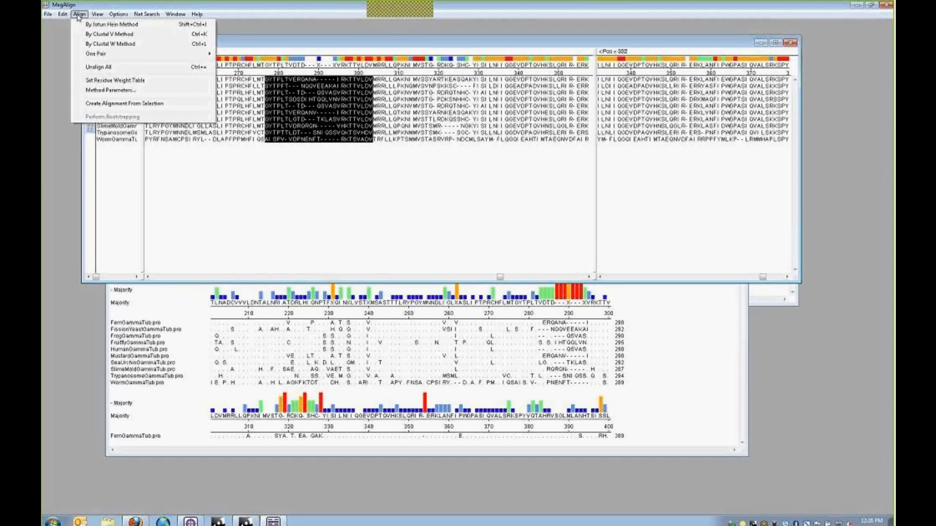
pyautogui.click(48, 13)
pyautogui.click(48, 14)
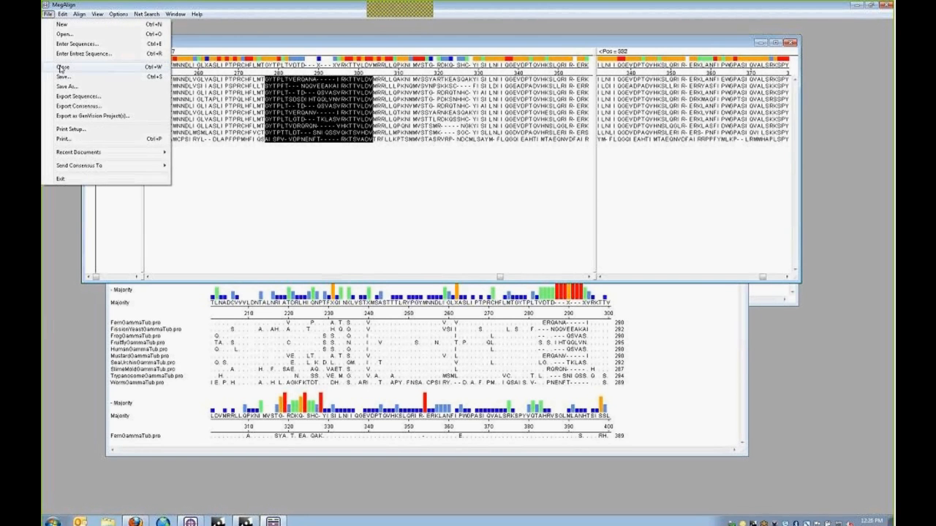
pyautogui.click(65, 87)
pyautogui.moveTo(139, 17); pyautogui.dragTo(346, 103)
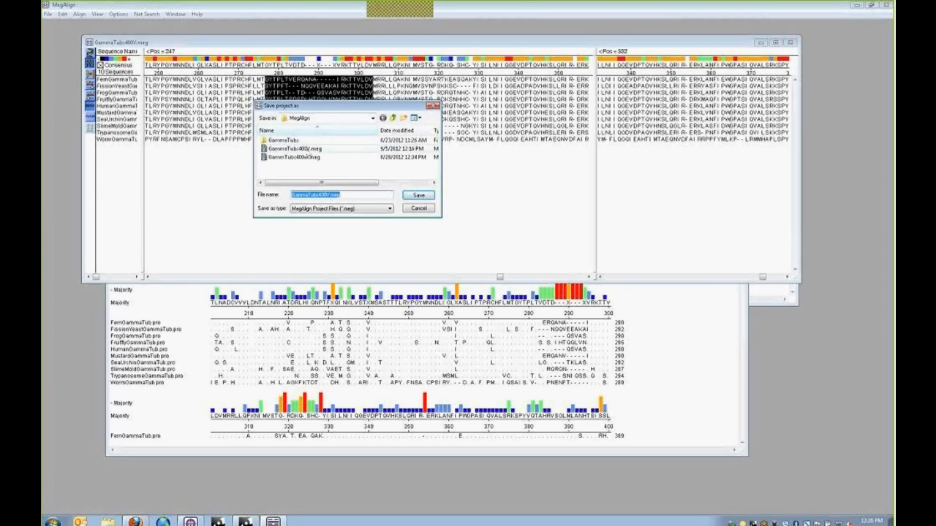
pyautogui.click(300, 157)
pyautogui.click(335, 194)
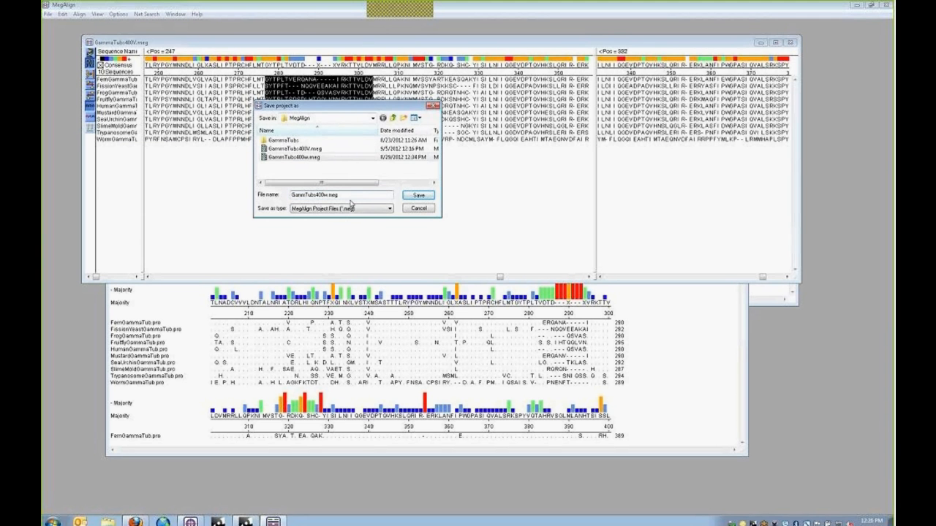
pyautogui.press('BackSpace')
pyautogui.write('W')
pyautogui.click(420, 196)
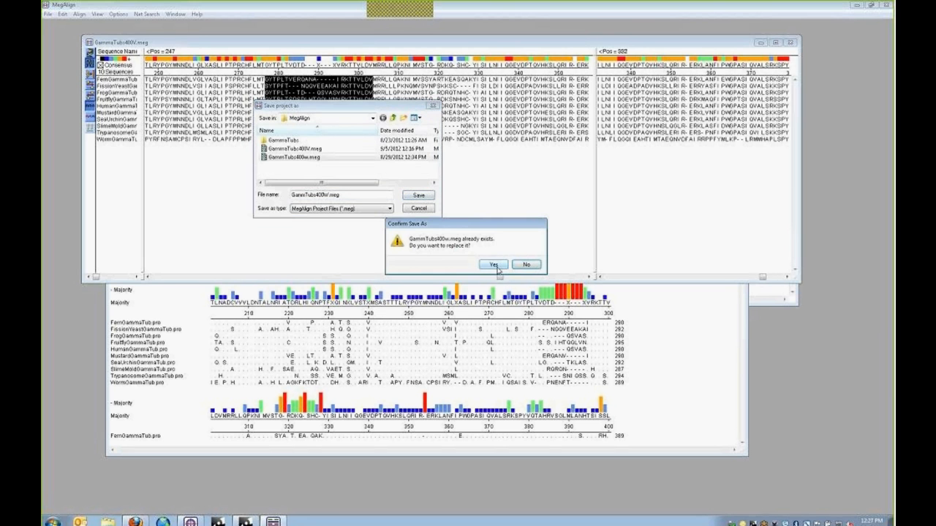
pyautogui.click(509, 268)
pyautogui.click(79, 14)
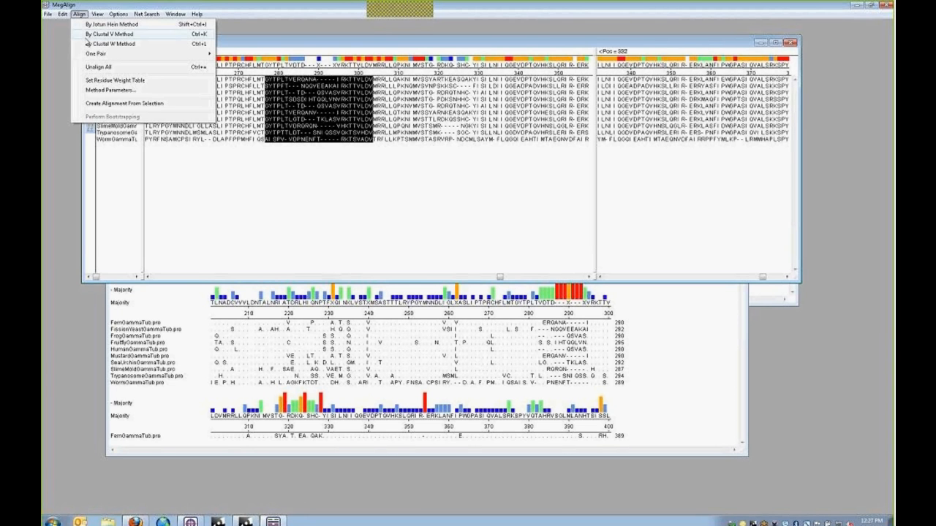
# - Realign with Clustal W, then open the GammaTubs400V.meg alignment file
pyautogui.click(110, 44)
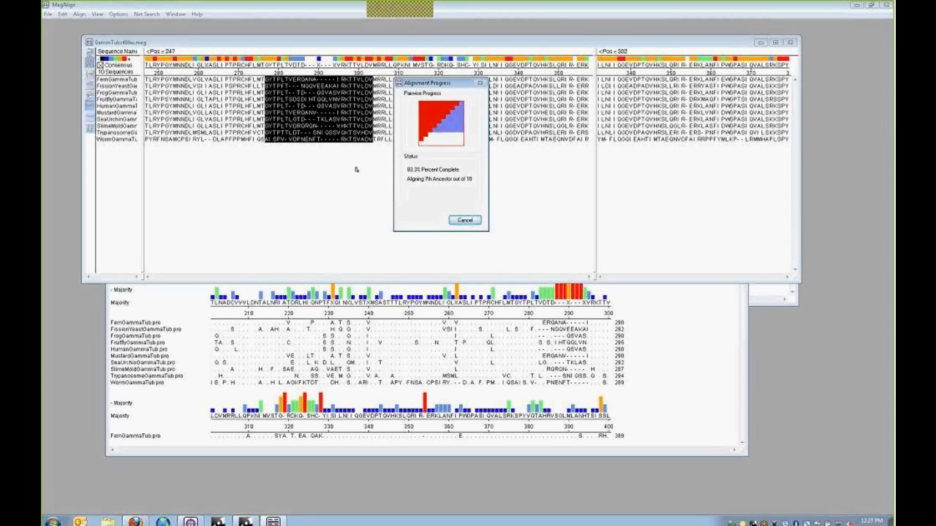
pyautogui.moveTo(333, 46); pyautogui.dragTo(330, 196)
pyautogui.click(47, 14)
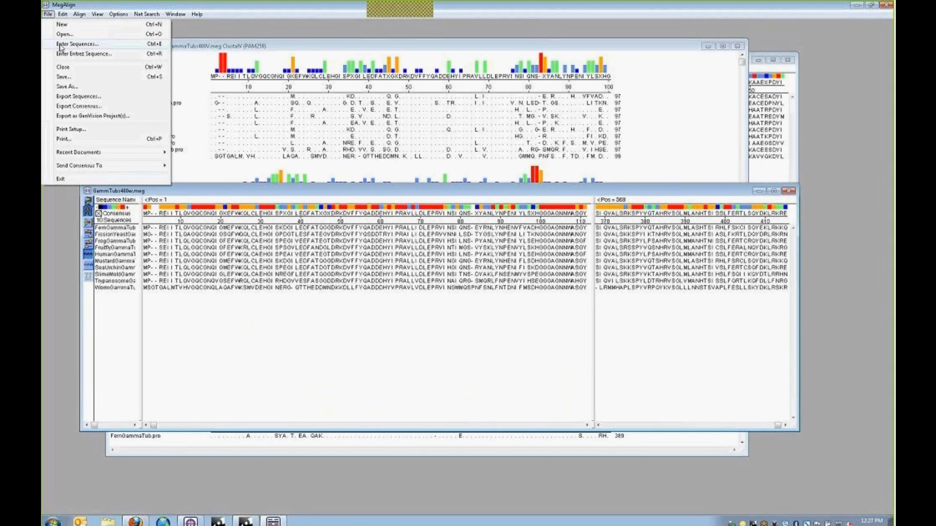
pyautogui.click(65, 33)
pyautogui.click(296, 150)
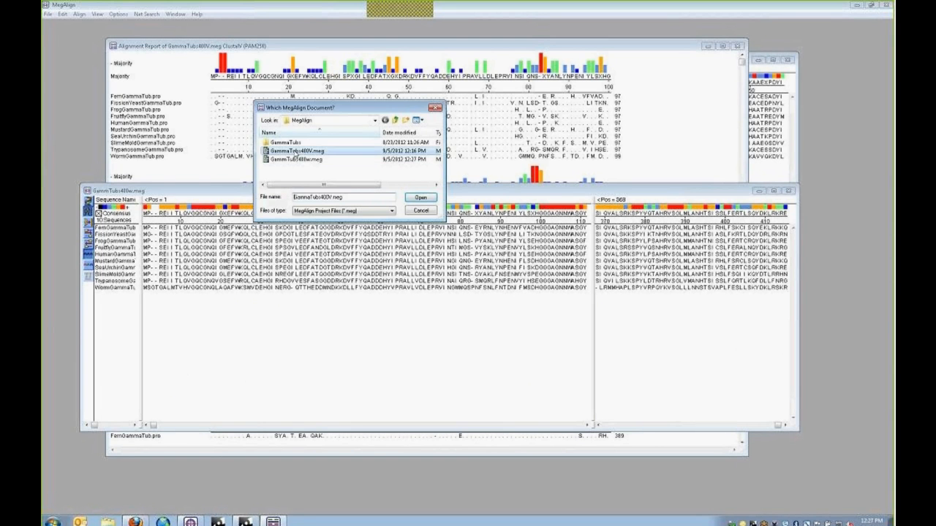
pyautogui.click(421, 200)
# - Scroll GammaTubs400V to around position 300 and select columns about 279–310 in every sequence
pyautogui.moveTo(372, 62); pyautogui.dragTo(400, 29)
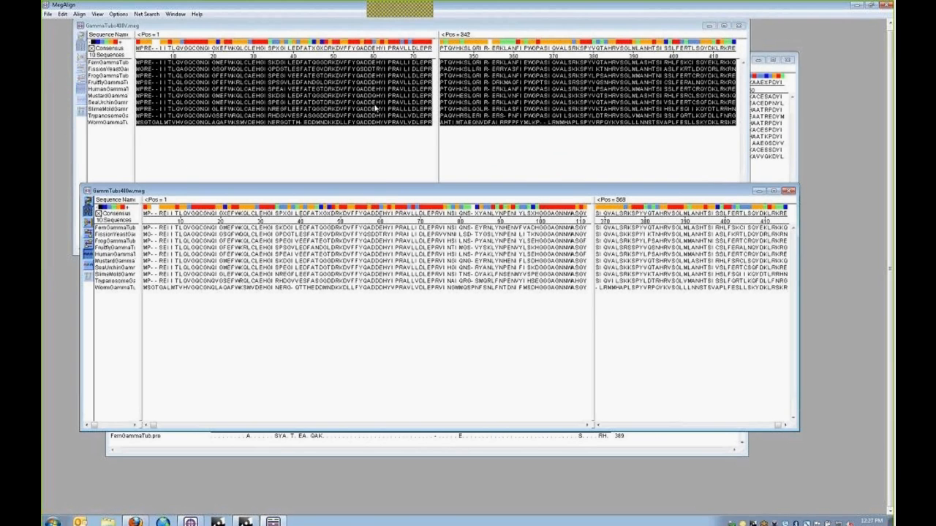
pyautogui.click(408, 169)
pyautogui.click(415, 249)
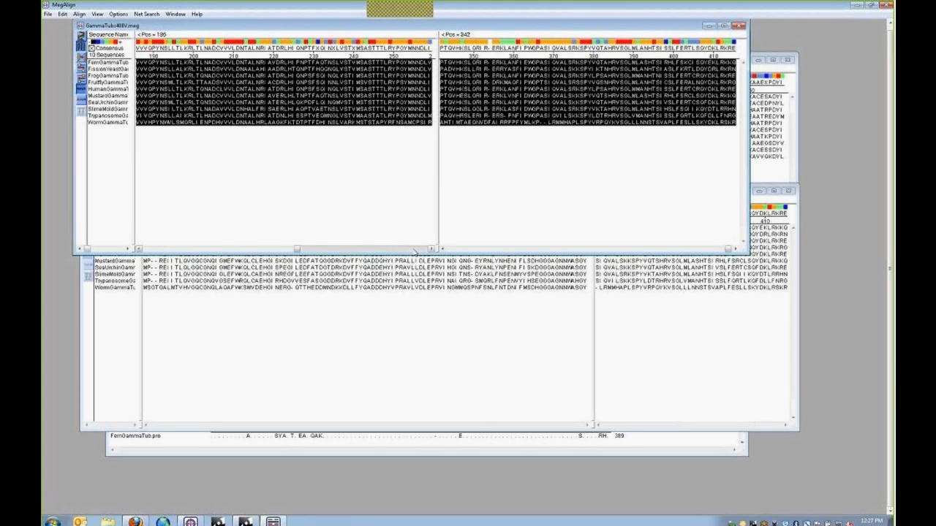
pyautogui.click(415, 251)
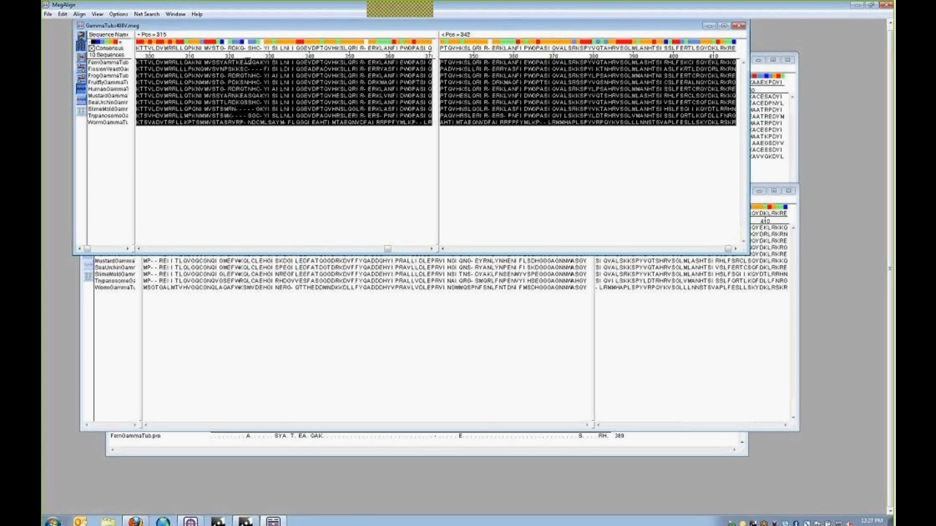
pyautogui.click(139, 250)
pyautogui.click(247, 78)
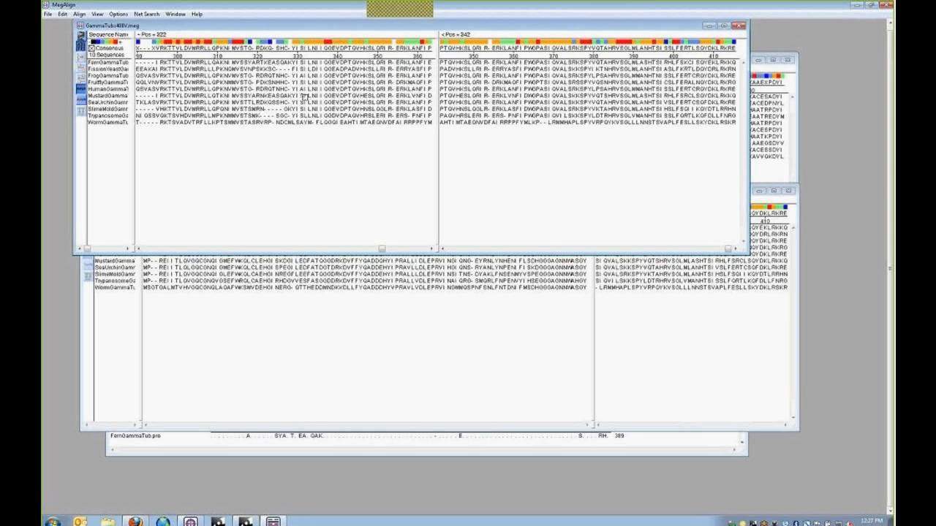
pyautogui.click(139, 249)
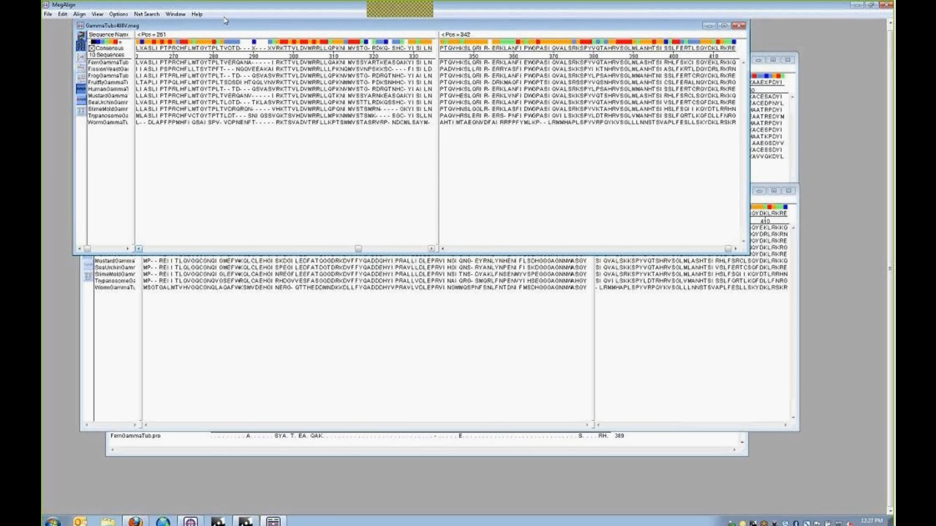
pyautogui.moveTo(197, 61); pyautogui.dragTo(328, 123)
# - Scroll the GammTubs400w alignment to position 221 for comparison, clear its selection, and close it
pyautogui.click(366, 347)
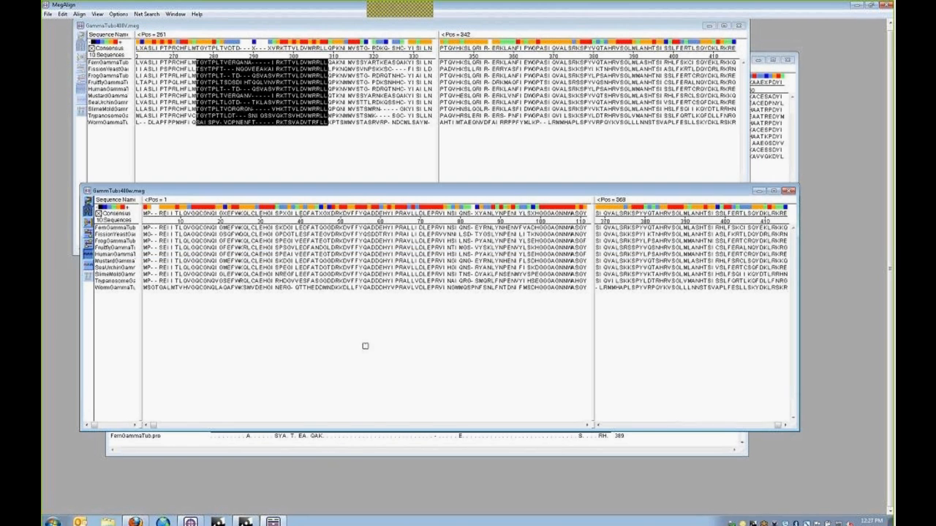
pyautogui.click(531, 426)
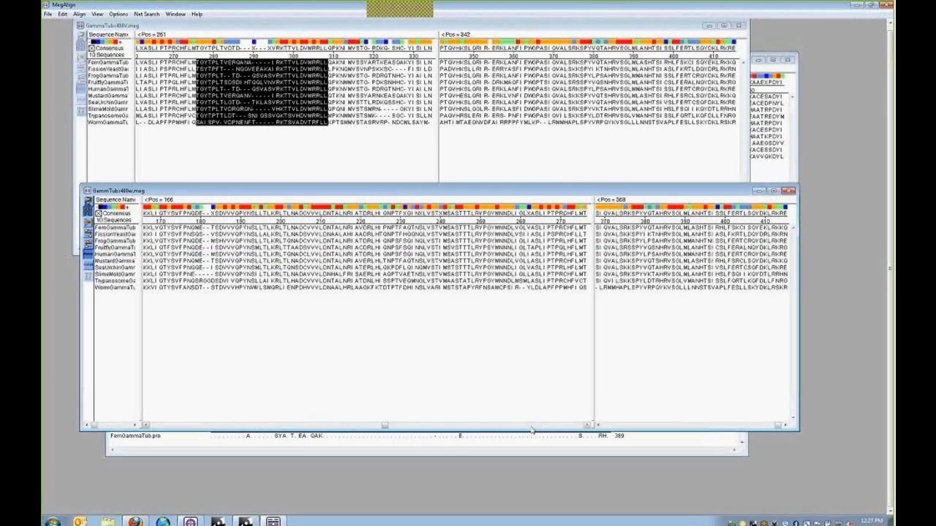
pyautogui.click(532, 428)
pyautogui.click(464, 348)
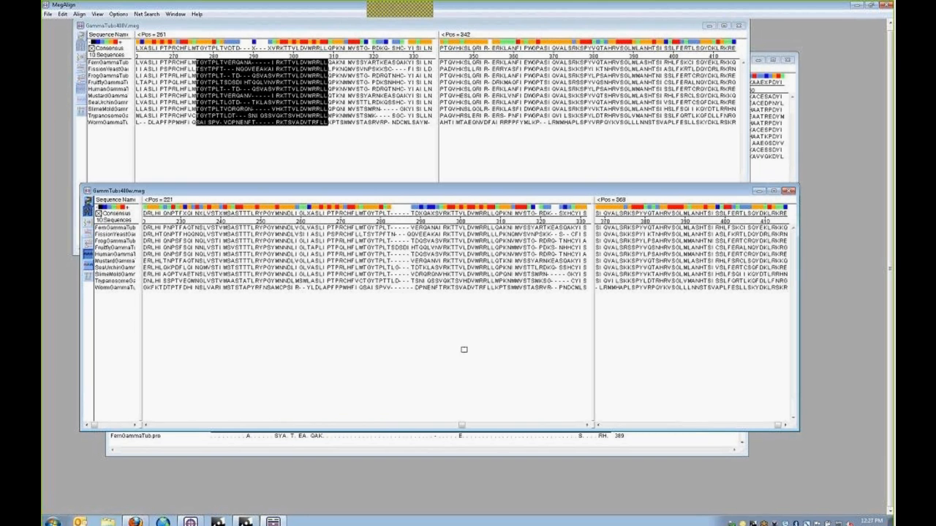
pyautogui.moveTo(370, 188); pyautogui.dragTo(341, 178)
pyautogui.click(760, 182)
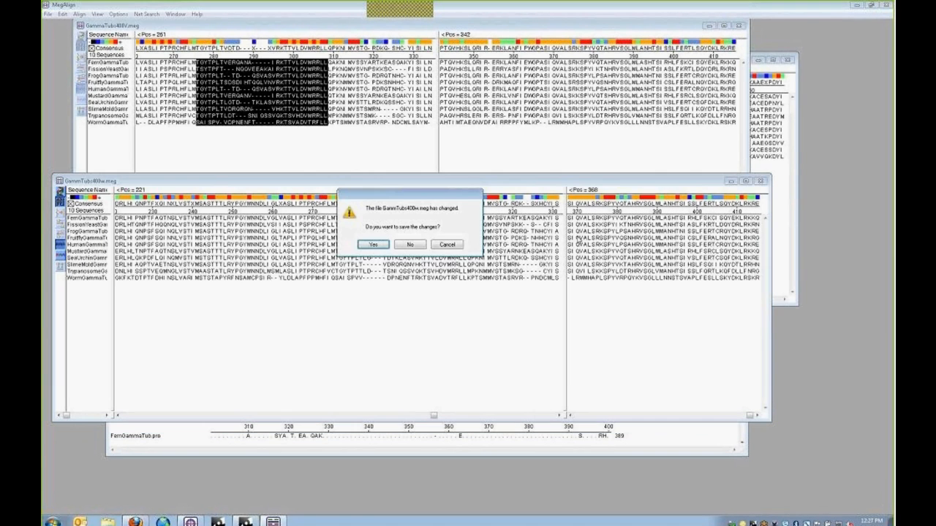
# - Discard changes to GammTubs400w.meg, deselect GammaTubs400V, and move it to uncover the Untitled window
pyautogui.click(409, 245)
pyautogui.click(287, 167)
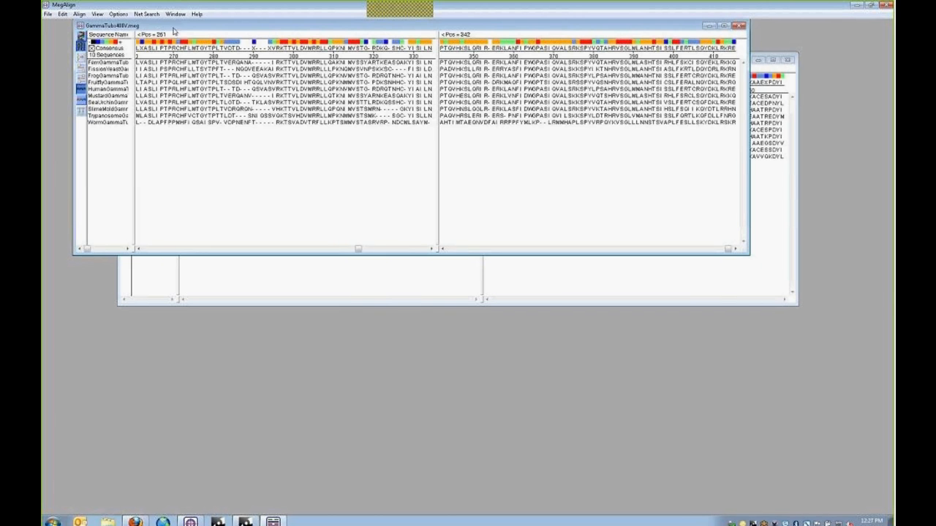
pyautogui.moveTo(186, 27); pyautogui.dragTo(213, 89)
pyautogui.moveTo(383, 311); pyautogui.dragTo(371, 313)
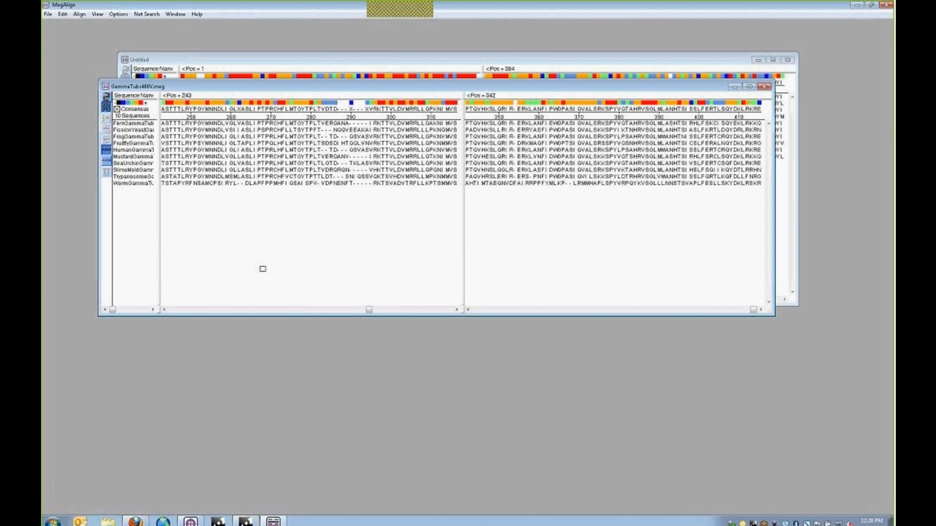
# - Select the sea urchin and worm sequences and start a Lipman-Pearson One Pair alignment
pyautogui.click(133, 177)
pyautogui.keyDown('shift'); pyautogui.click(136, 183); pyautogui.keyUp('shift')
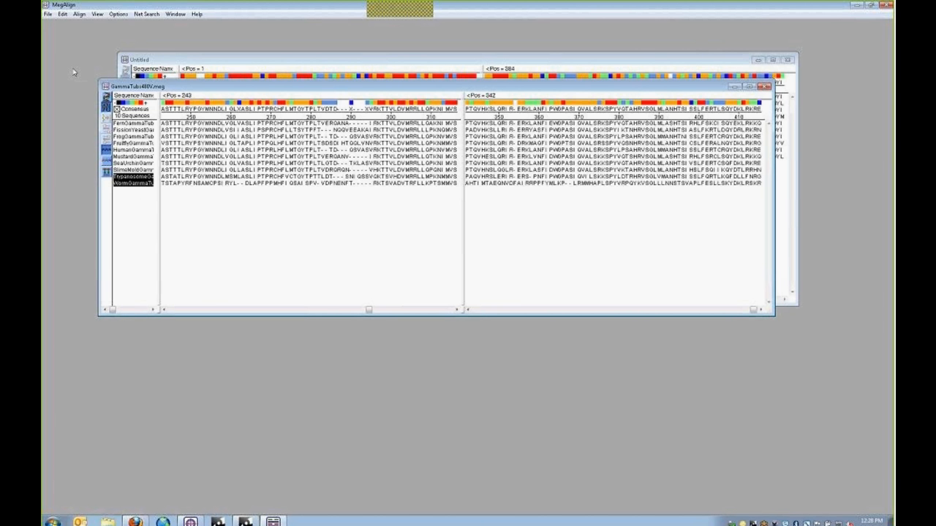
pyautogui.click(133, 163)
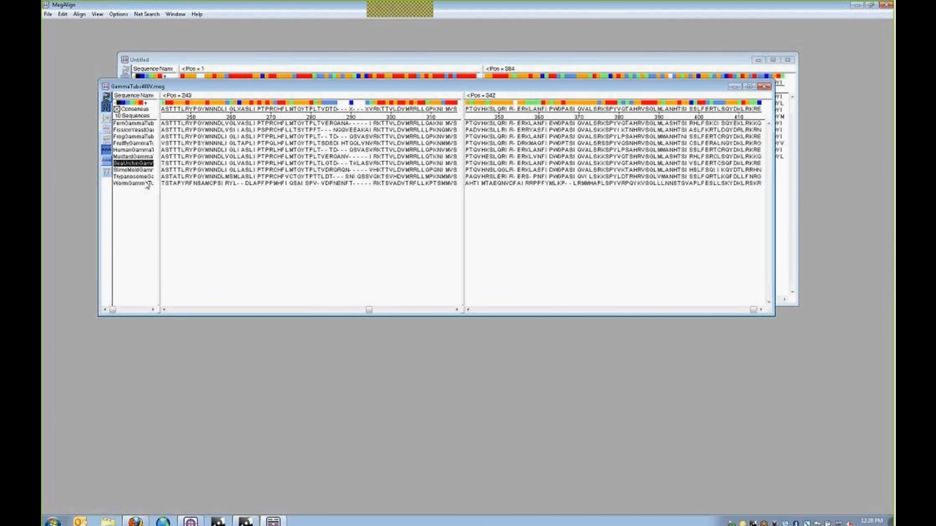
pyautogui.keyDown('ctrl'); pyautogui.click(143, 183); pyautogui.keyUp('ctrl')
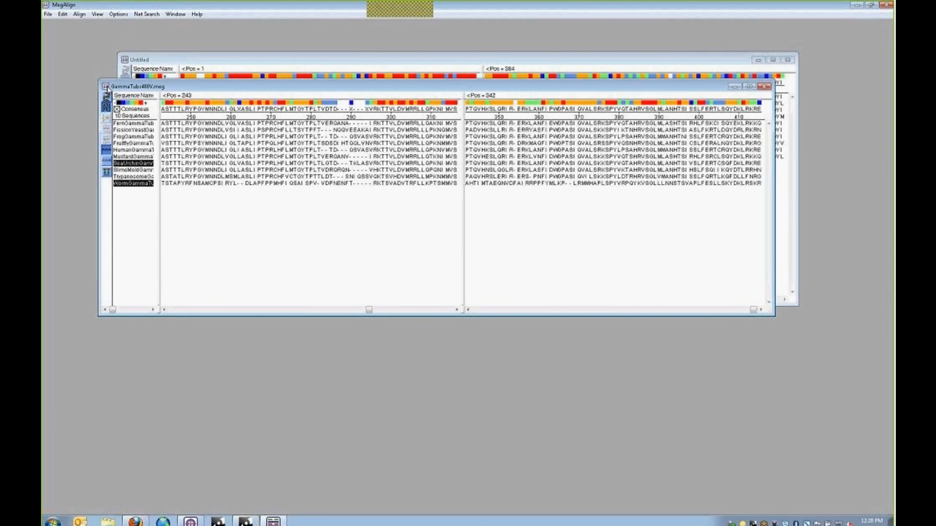
pyautogui.click(78, 14)
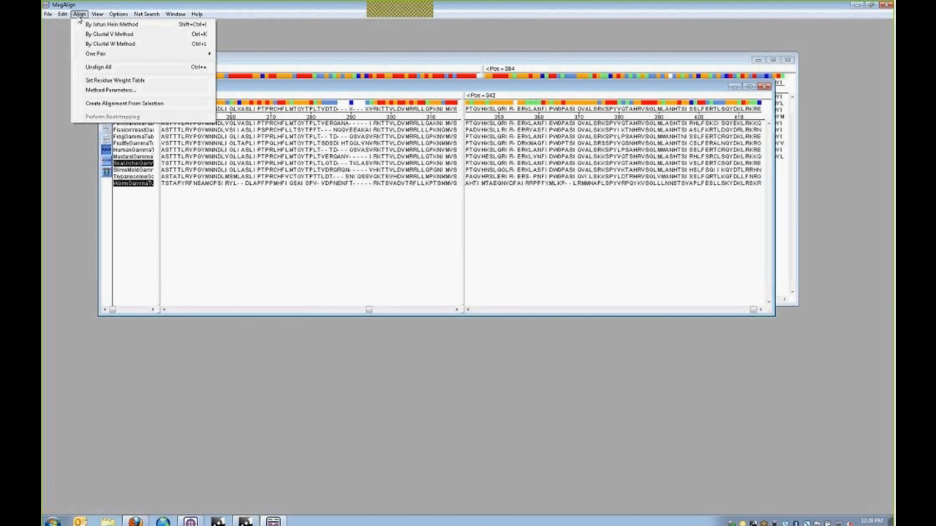
pyautogui.moveTo(95, 57)
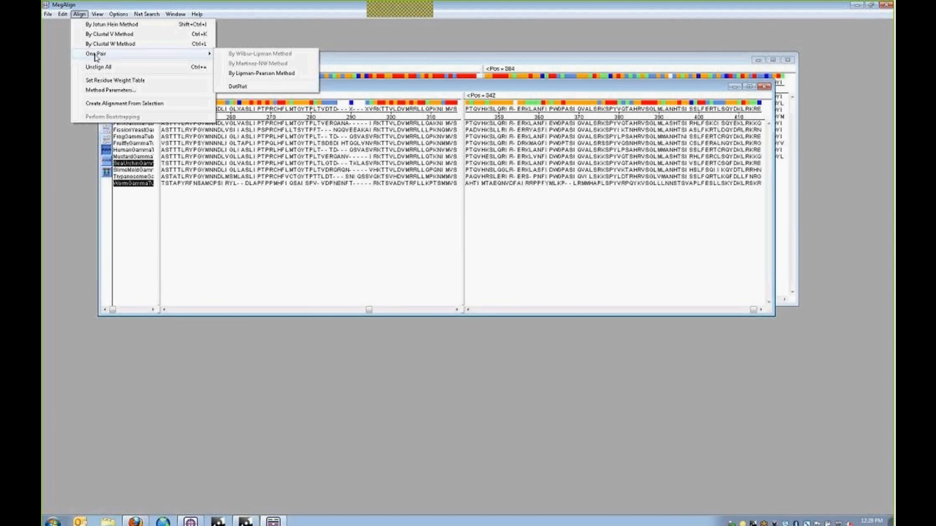
pyautogui.click(250, 76)
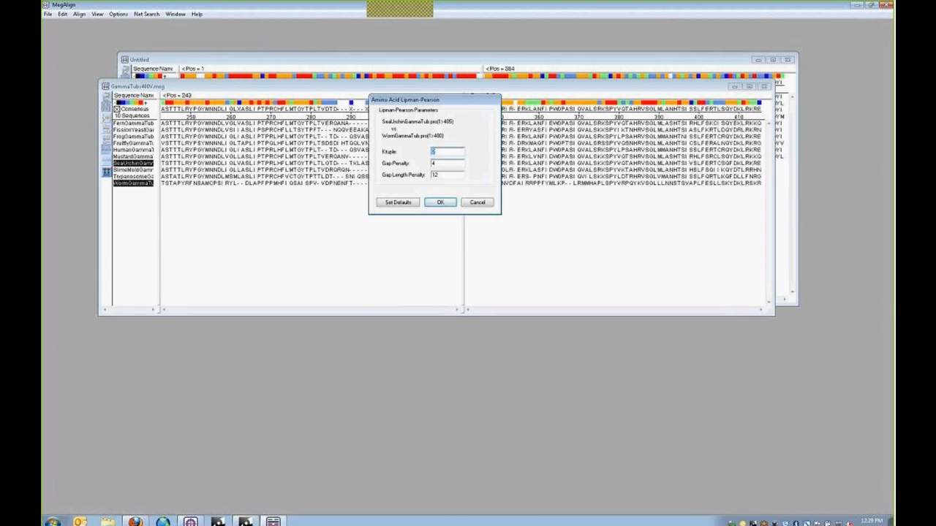
pyautogui.moveTo(423, 100); pyautogui.dragTo(378, 83)
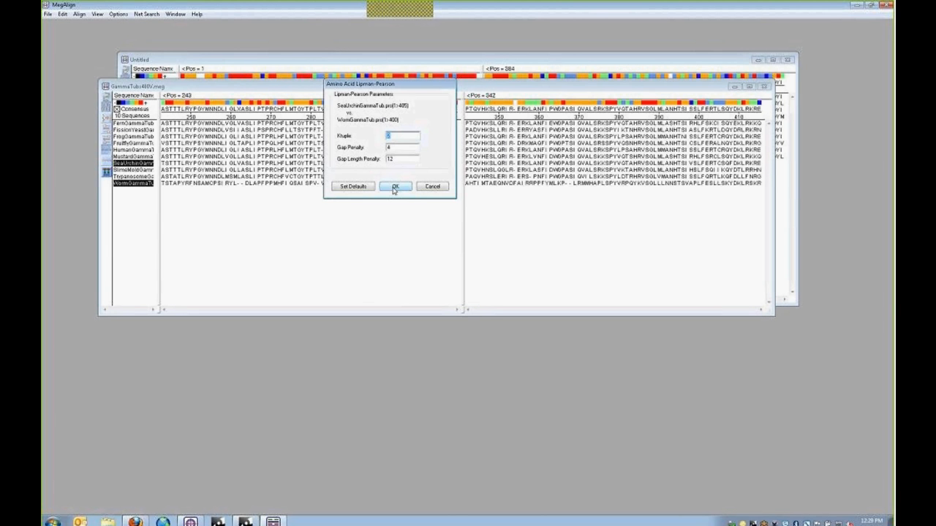
# - Accept the proposed parameters and enlarge the pairwise result window to show the whole alignment
pyautogui.click(395, 187)
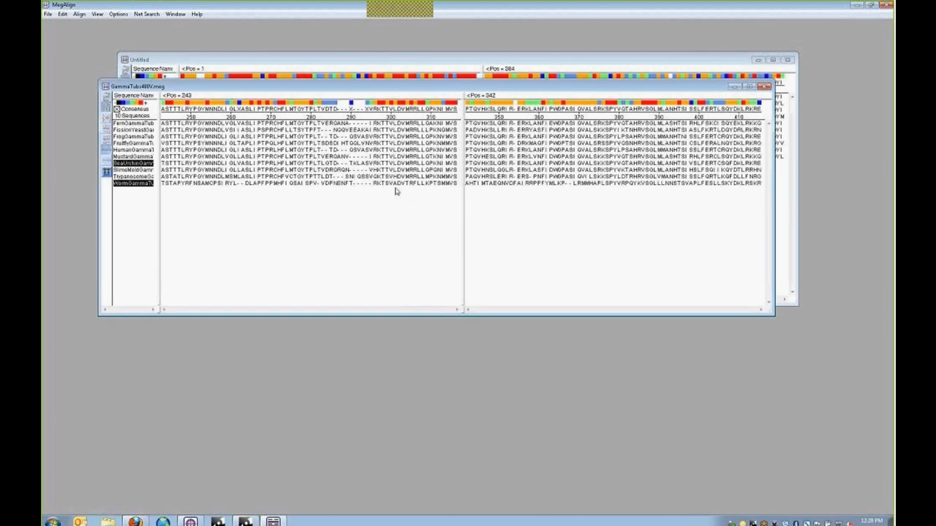
pyautogui.moveTo(185, 31); pyautogui.dragTo(340, 136)
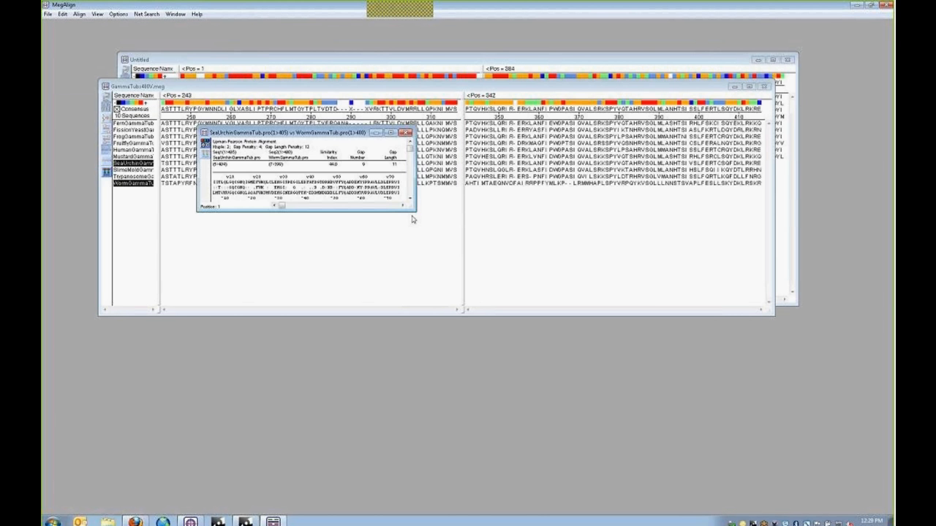
pyautogui.moveTo(410, 208); pyautogui.dragTo(716, 380)
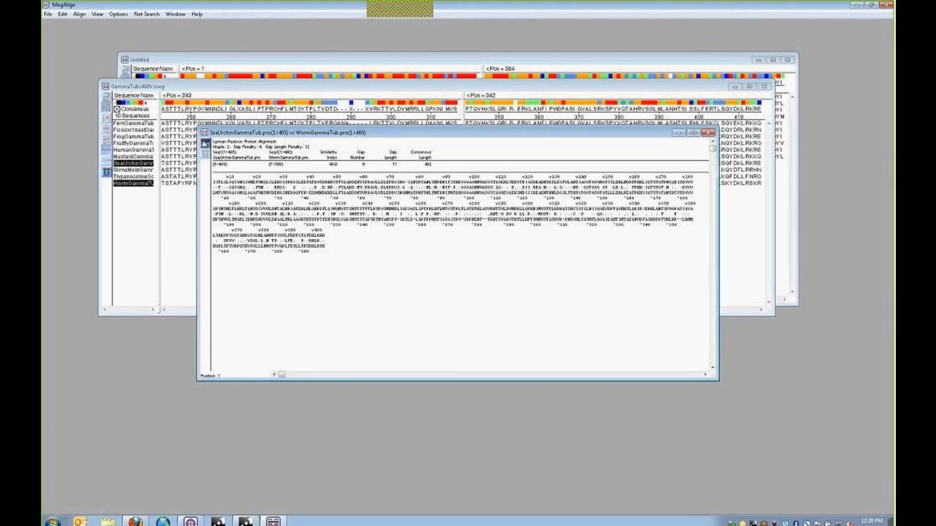
# - Show red mismatches, vertical identity bars and sequence names, then select the whole alignment
pyautogui.click(206, 143)
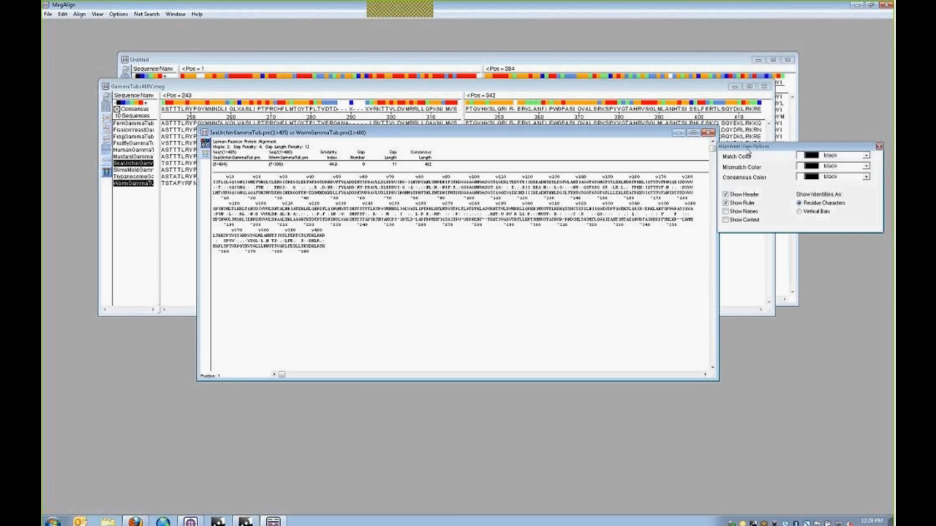
pyautogui.moveTo(486, 245); pyautogui.dragTo(329, 264)
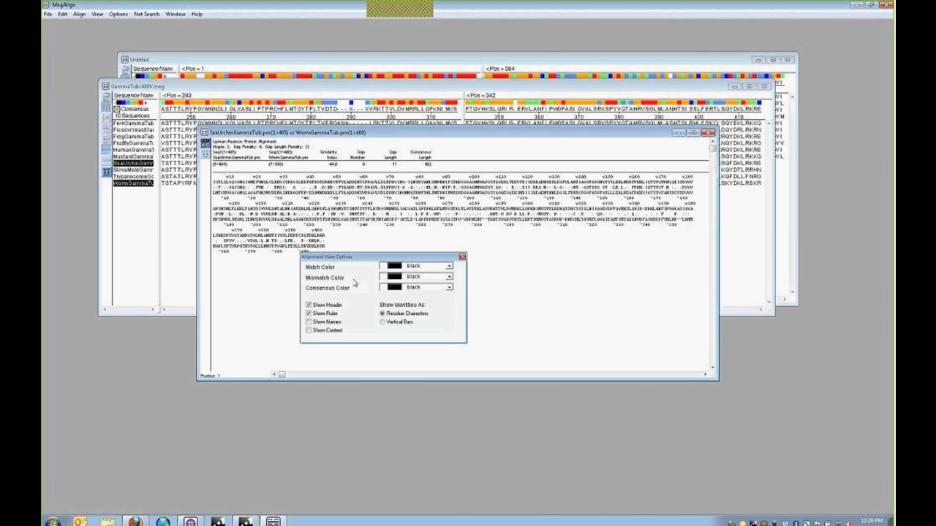
pyautogui.click(449, 278)
pyautogui.click(412, 295)
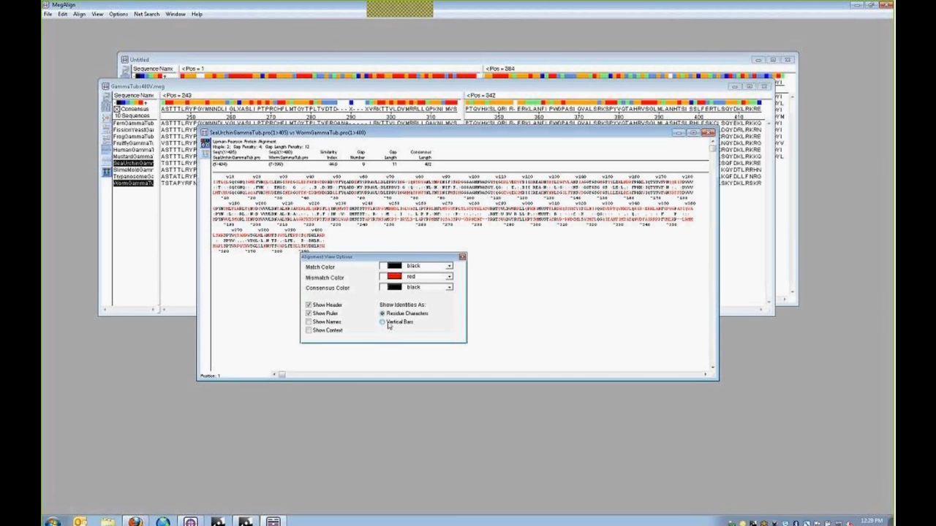
pyautogui.click(384, 323)
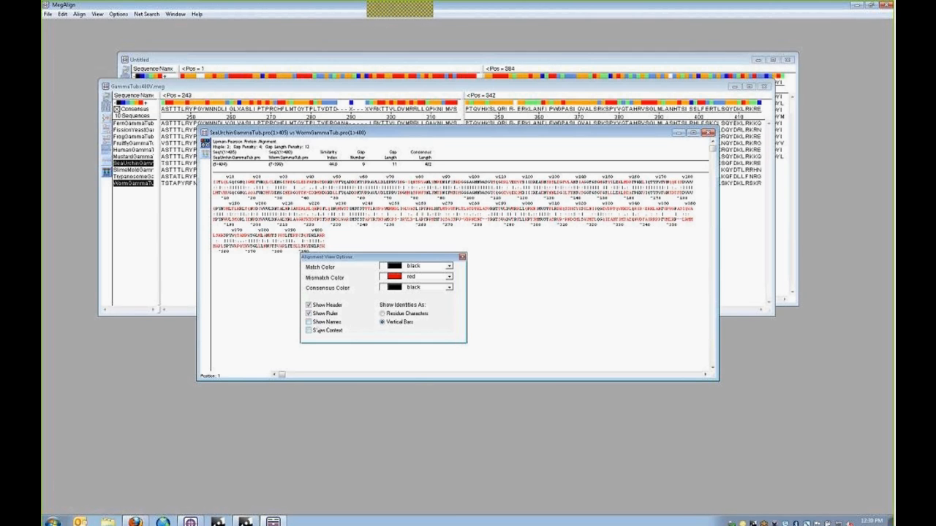
pyautogui.click(307, 323)
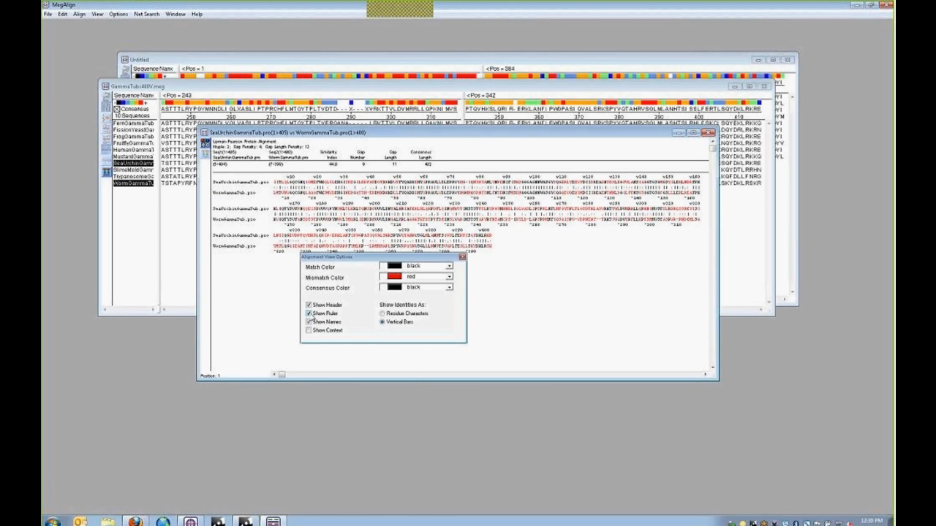
pyautogui.click(308, 313)
pyautogui.click(310, 313)
pyautogui.click(309, 331)
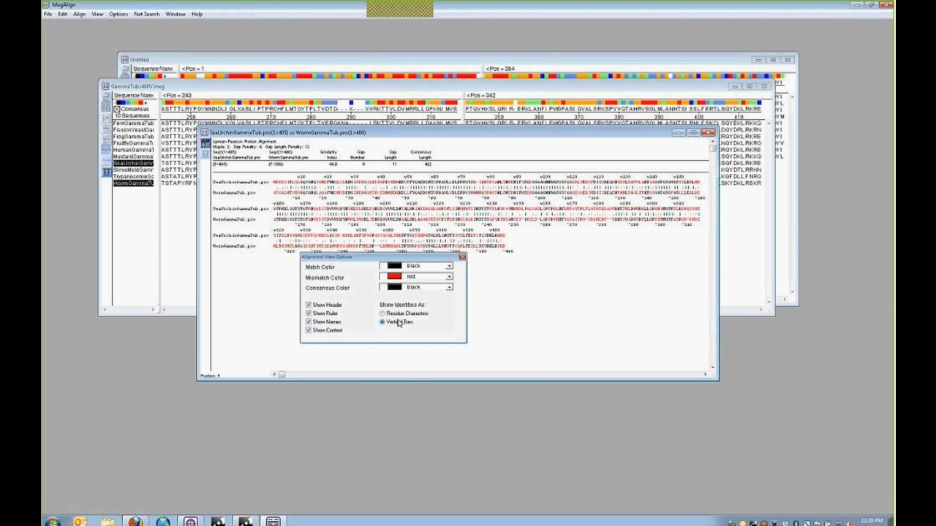
pyautogui.click(310, 332)
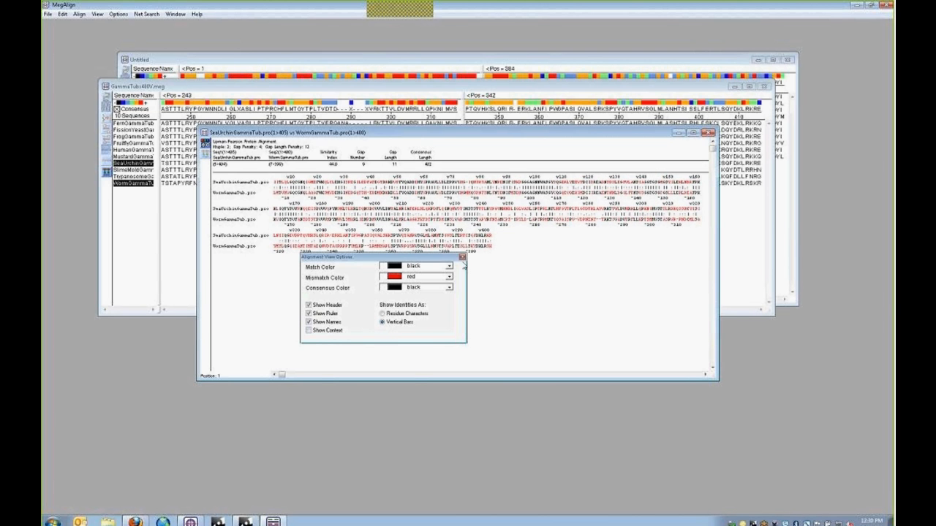
pyautogui.click(462, 258)
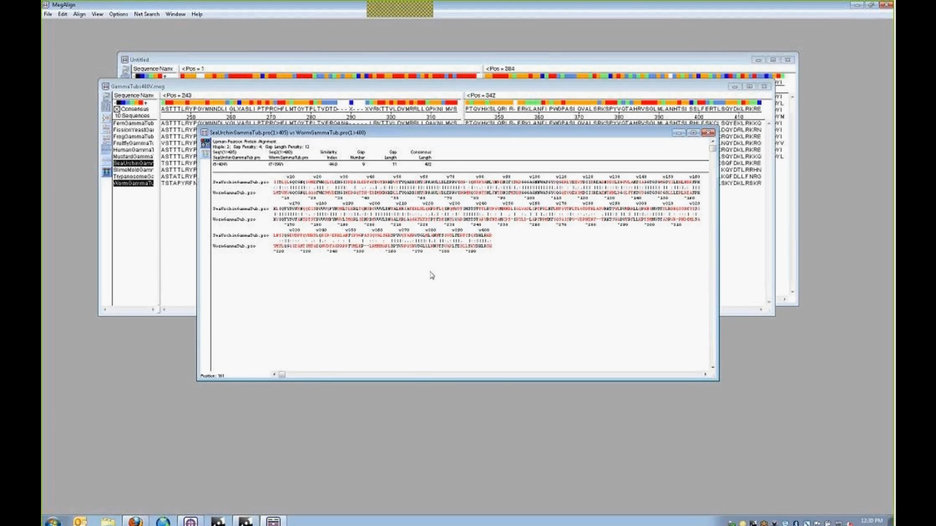
pyautogui.click(63, 13)
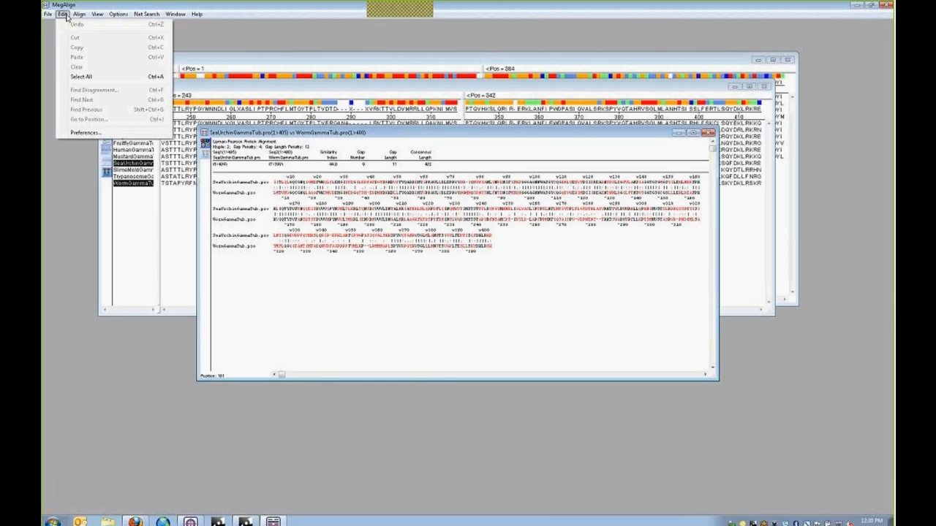
pyautogui.click(81, 76)
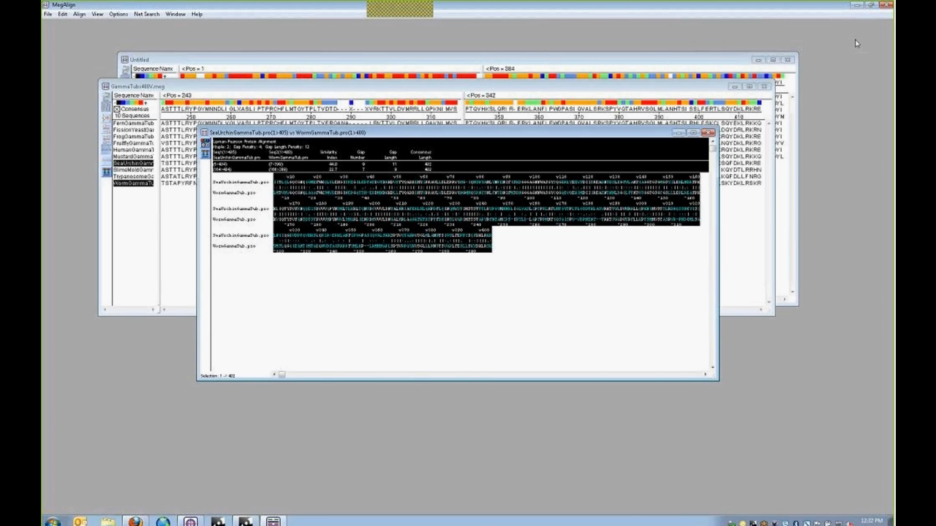
# - Quit MegAlign, declining both prompts to save changes to GammaTubs400V.meg
pyautogui.click(887, 5)
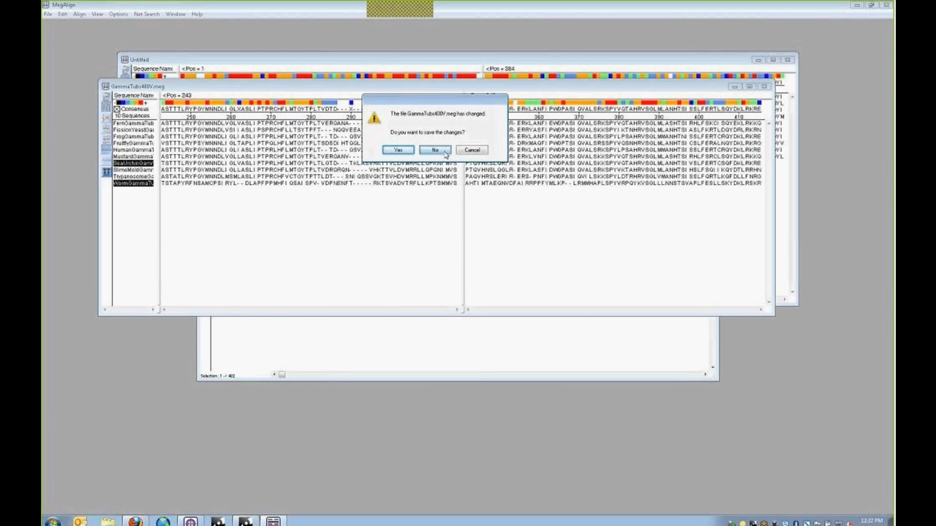
pyautogui.click(446, 153)
pyautogui.click(457, 123)
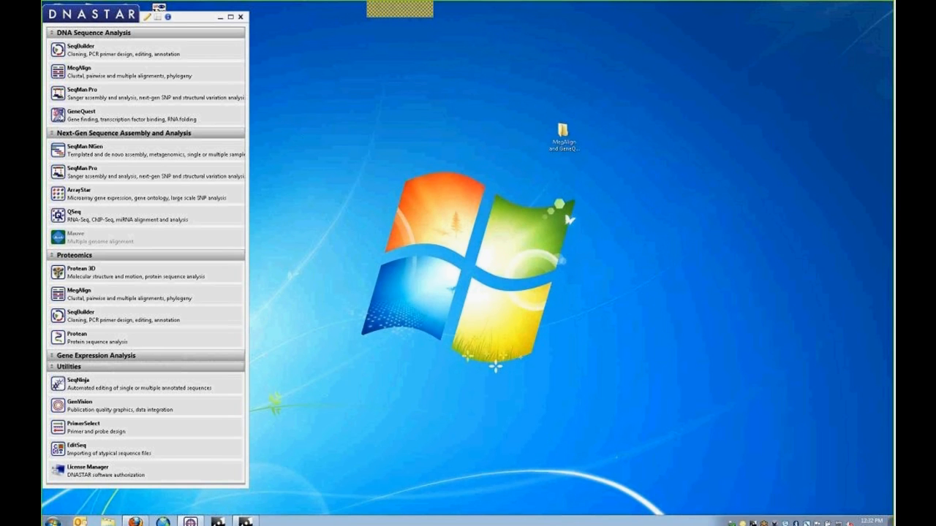
# - Launch GeneQuest from the DNASTAR Launcher and maximize its empty window
pyautogui.moveTo(62, 115)
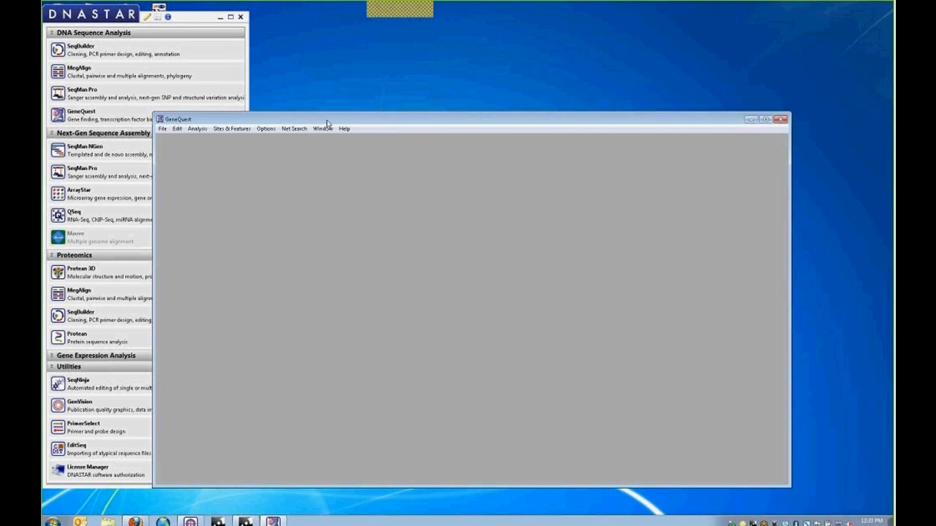
pyautogui.doubleClick(326, 121)
pyautogui.click(47, 14)
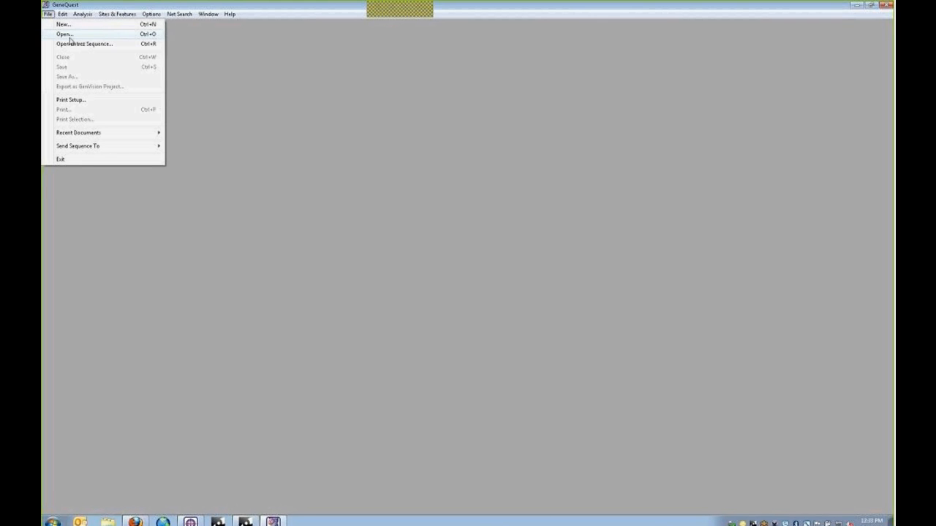
# - Cancel the document Open dialog, then open 'Genomic backbone for GQ.seq' as a sequence file
pyautogui.click(69, 38)
pyautogui.moveTo(111, 30); pyautogui.dragTo(184, 86)
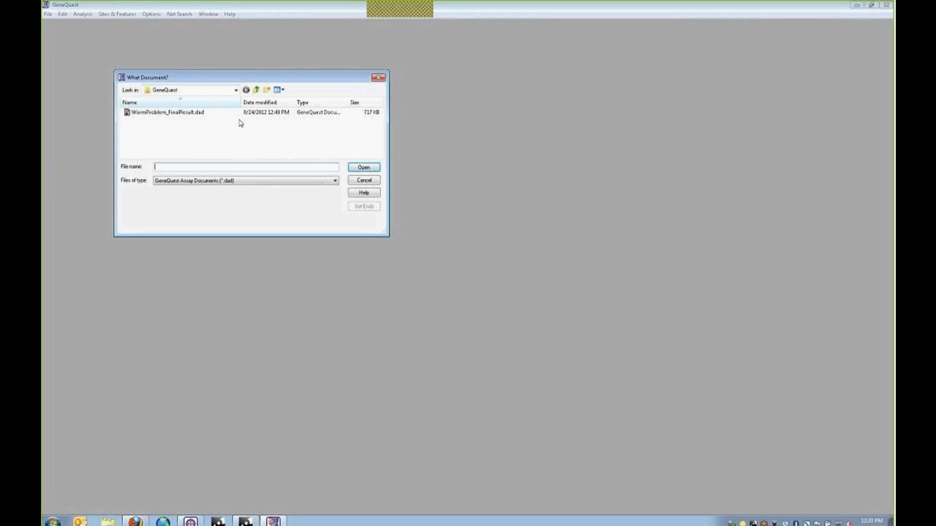
pyautogui.click(256, 89)
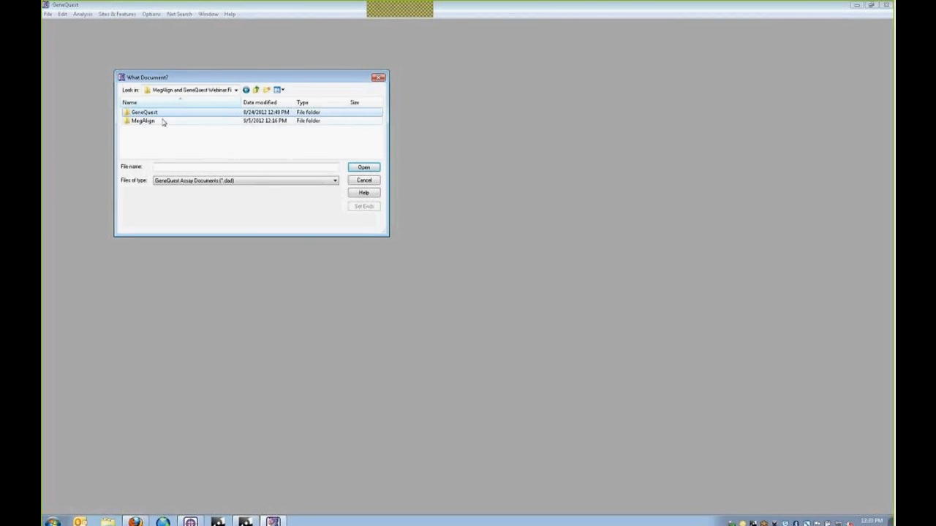
pyautogui.click(359, 182)
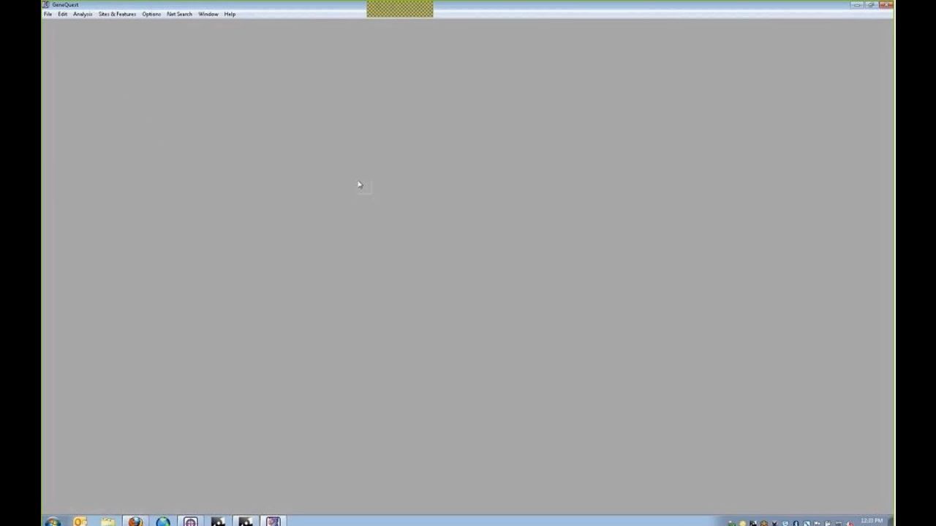
pyautogui.click(48, 15)
pyautogui.click(51, 24)
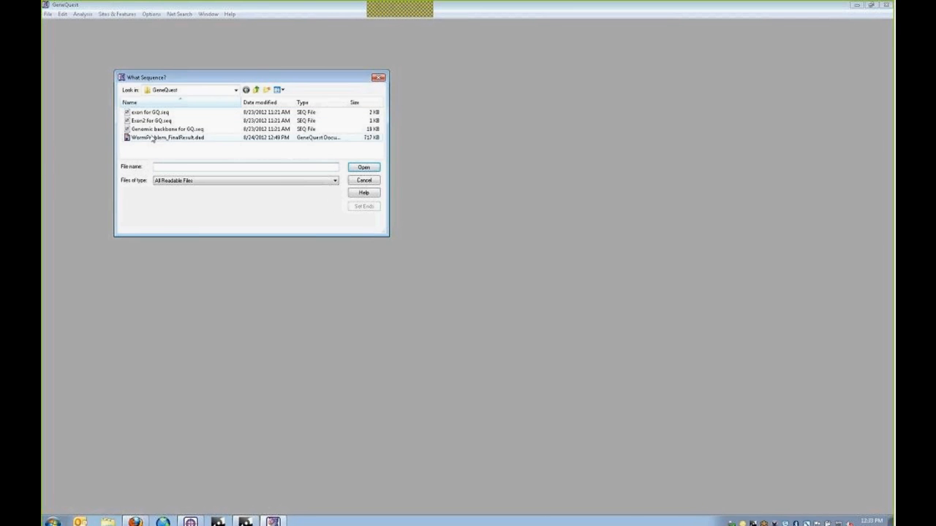
pyautogui.doubleClick(154, 130)
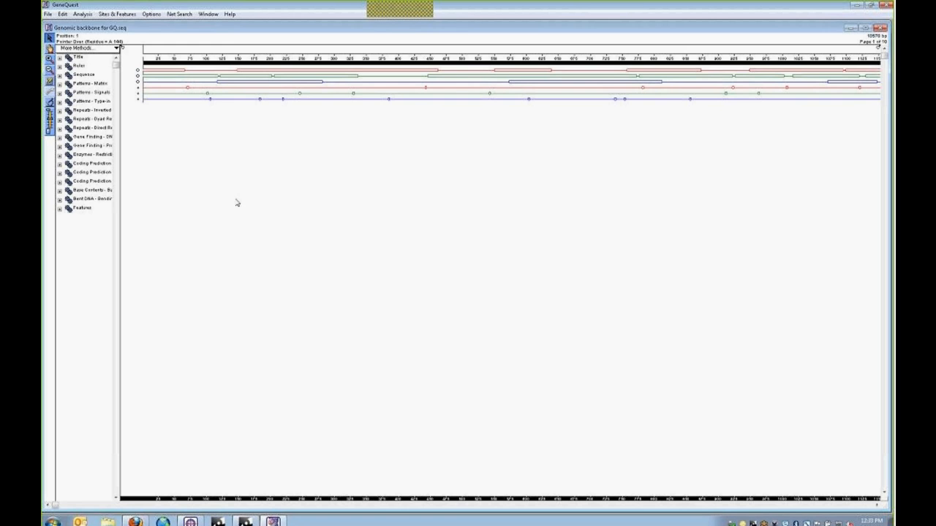
# - Widen the methods pane to show full names and pull the legend out beside the map
pyautogui.moveTo(121, 51); pyautogui.dragTo(168, 51)
pyautogui.moveTo(879, 47); pyautogui.dragTo(774, 49)
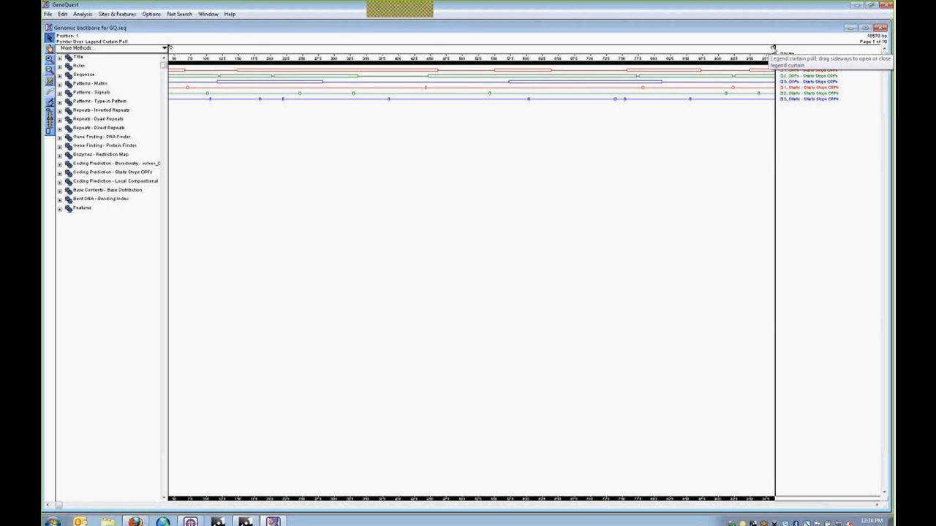
# - Widen the legend slightly and zoom into individual bases 268–305
pyautogui.moveTo(773, 48); pyautogui.dragTo(747, 48)
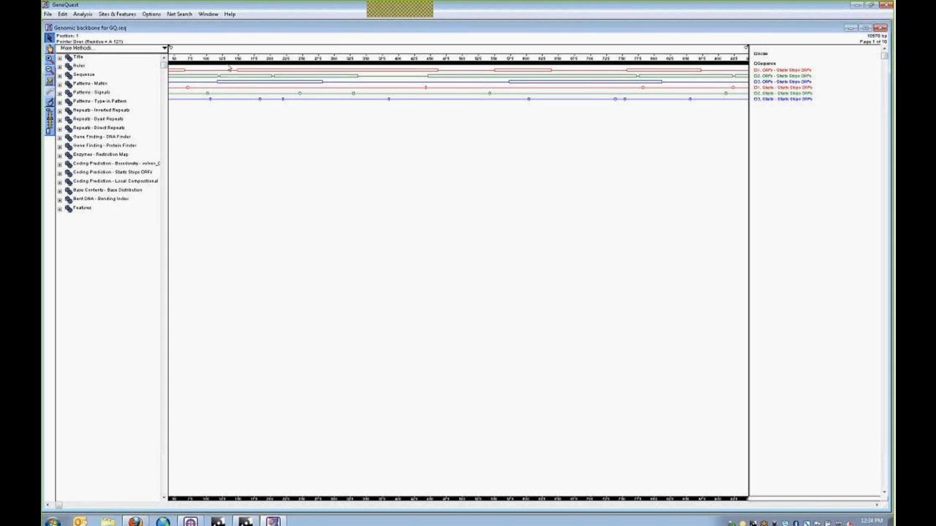
pyautogui.click(49, 58)
pyautogui.moveTo(314, 61); pyautogui.dragTo(345, 72)
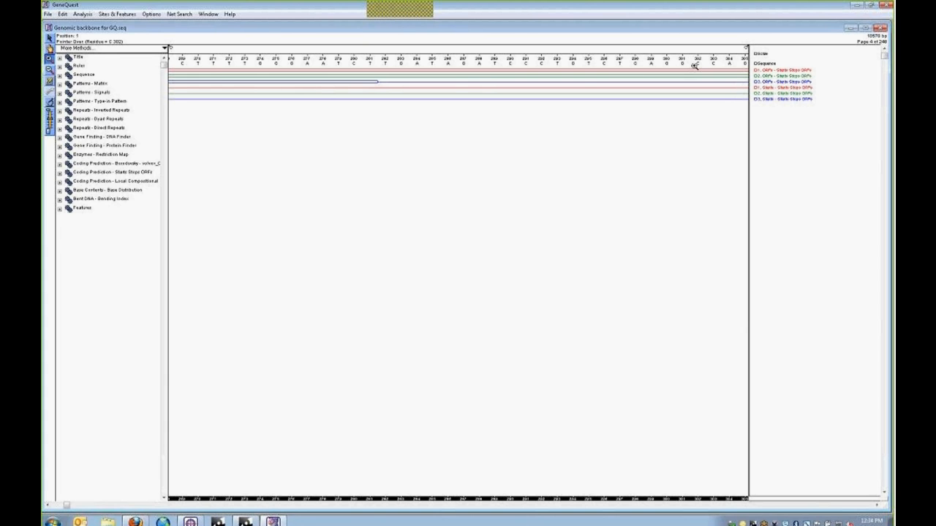
# - Zoom back out until about 400 bases show, then scroll the map right
pyautogui.click(51, 70)
pyautogui.click(305, 75)
pyautogui.click(305, 74)
pyautogui.click(317, 65)
pyautogui.click(329, 64)
pyautogui.click(329, 65)
pyautogui.click(390, 65)
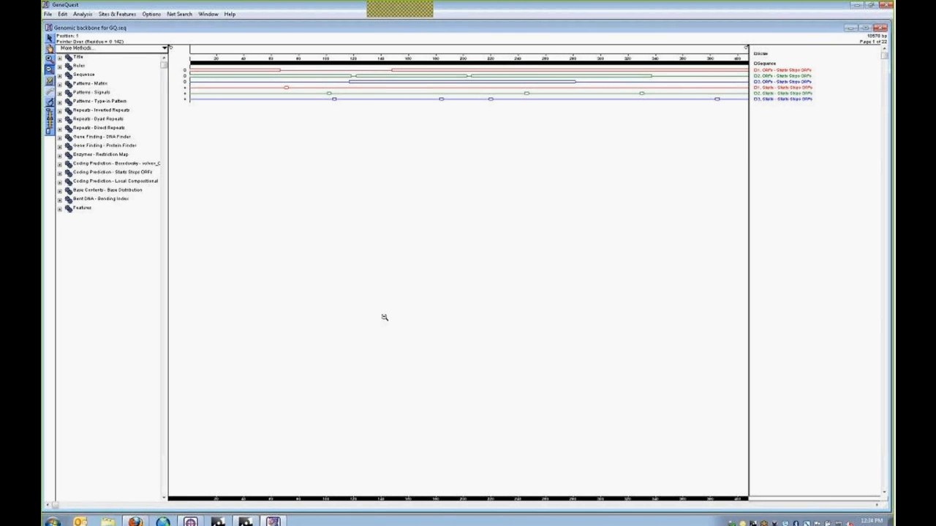
pyautogui.moveTo(56, 506); pyautogui.dragTo(93, 506)
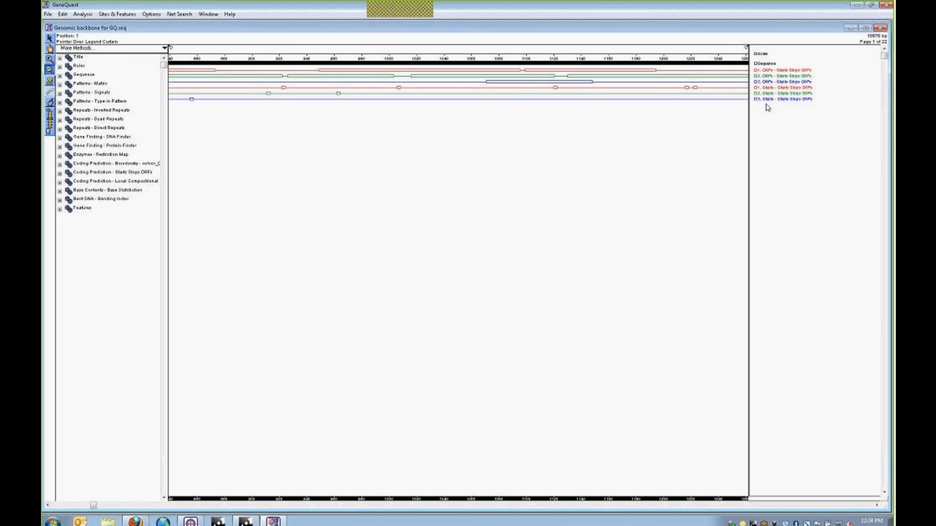
pyautogui.moveTo(771, 83)
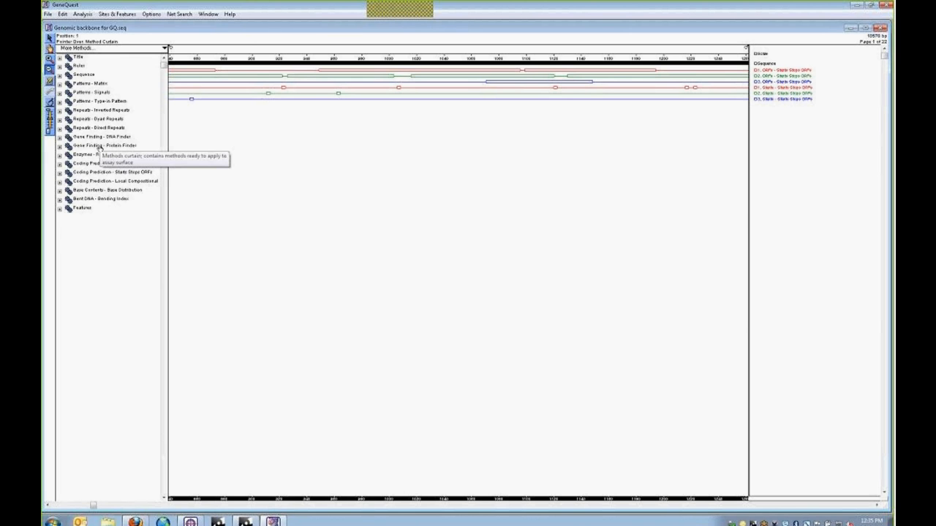
# - Add the 1., 2. and 3. Stops tracks from Starts Stops ORFs onto the map
pyautogui.click(85, 51)
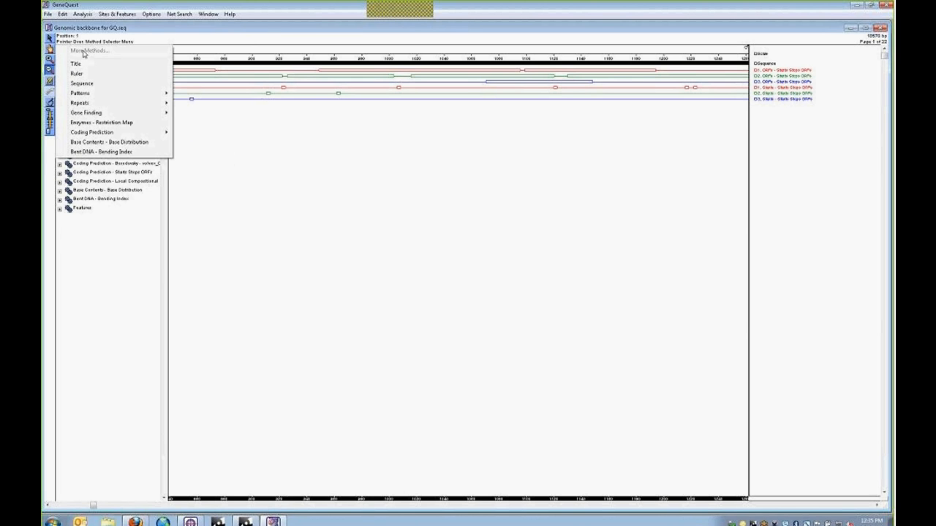
pyautogui.moveTo(88, 115)
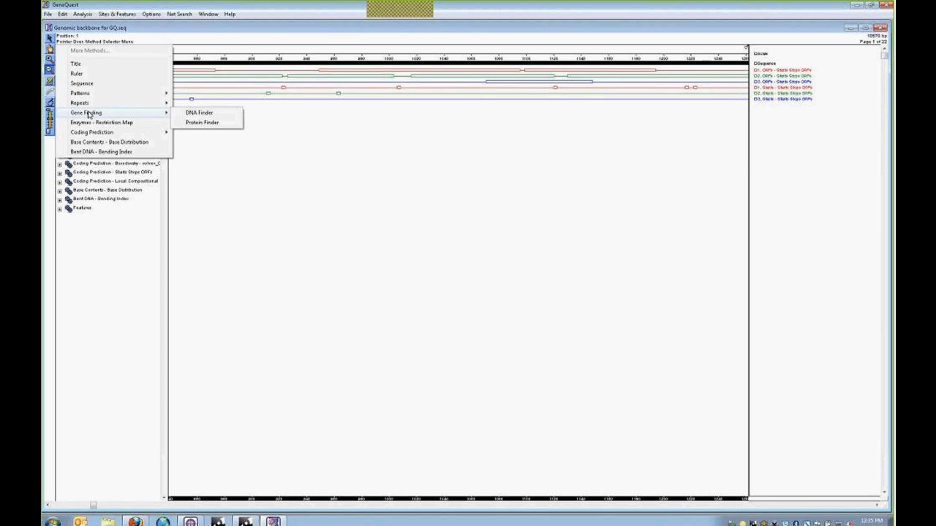
pyautogui.click(100, 258)
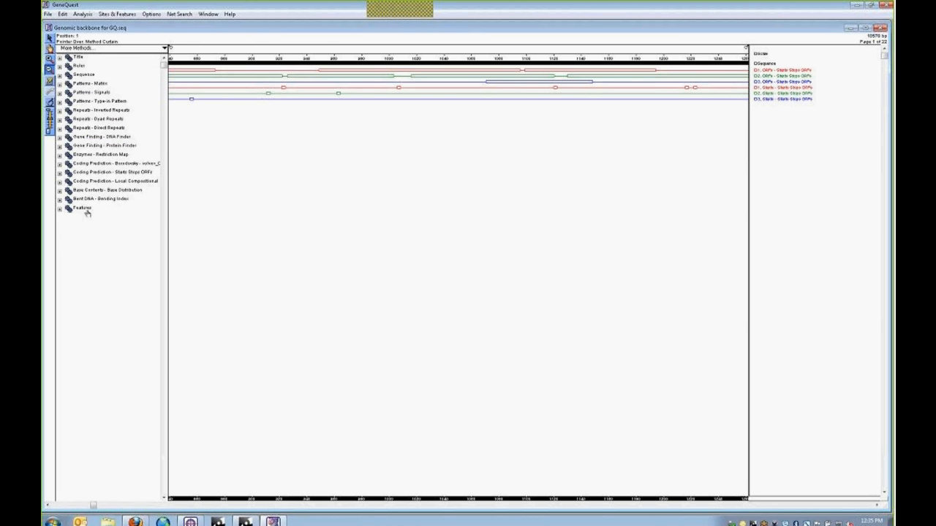
pyautogui.click(60, 173)
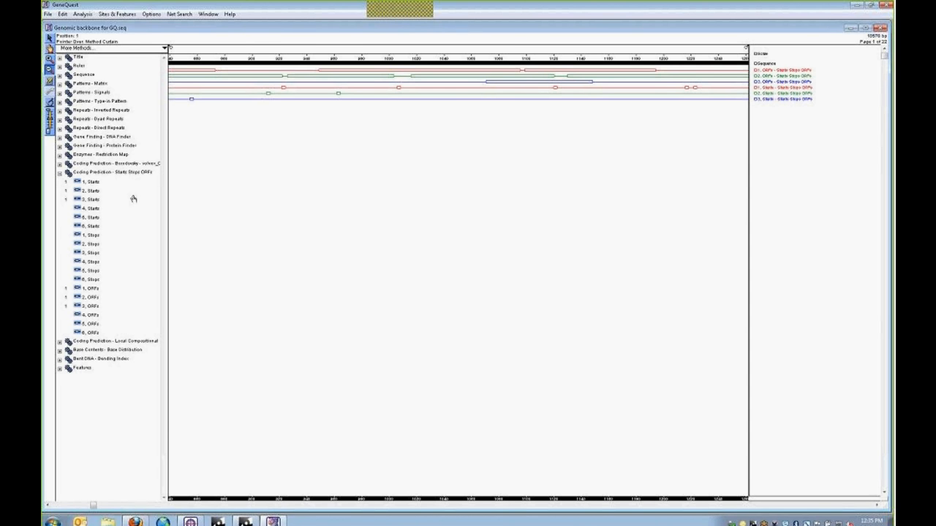
pyautogui.click(78, 236)
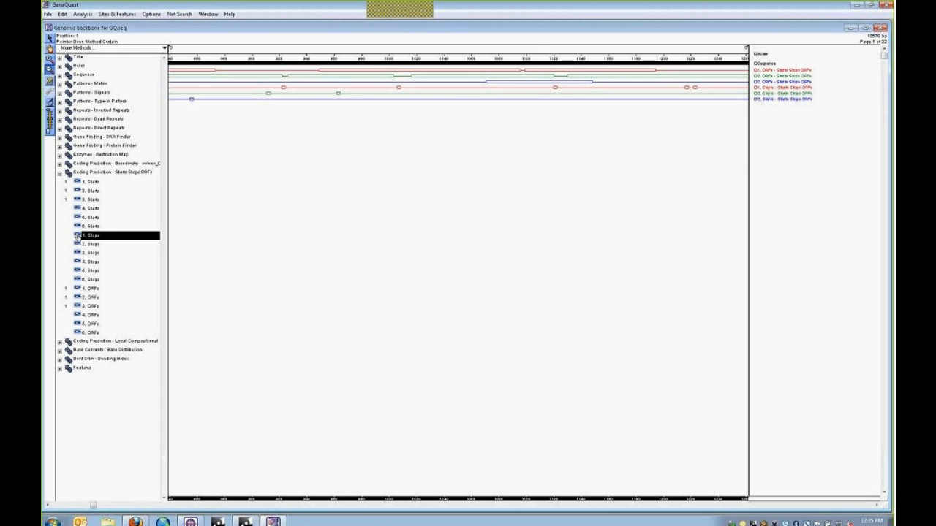
pyautogui.keyDown('shift'); pyautogui.click(78, 245); pyautogui.keyUp('shift')
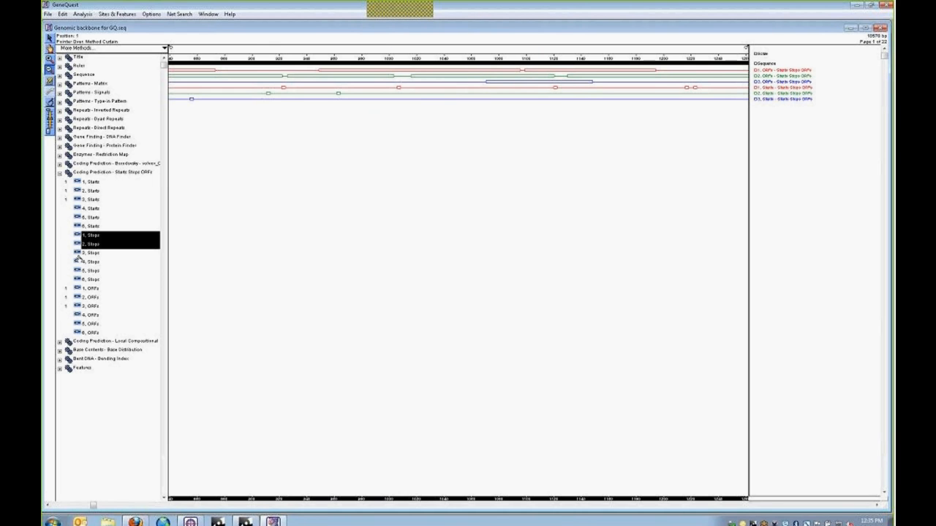
pyautogui.keyDown('shift'); pyautogui.click(78, 253); pyautogui.keyUp('shift')
pyautogui.moveTo(94, 242); pyautogui.dragTo(291, 178)
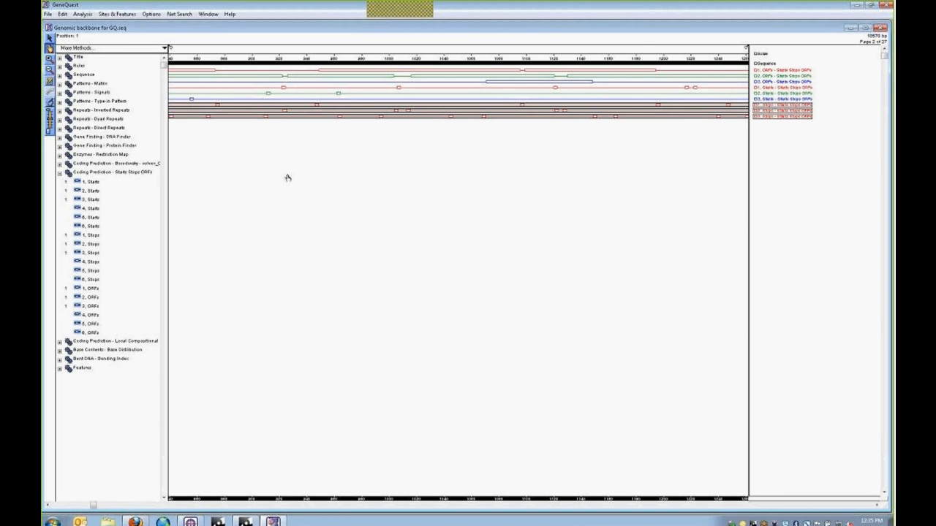
pyautogui.click(254, 110)
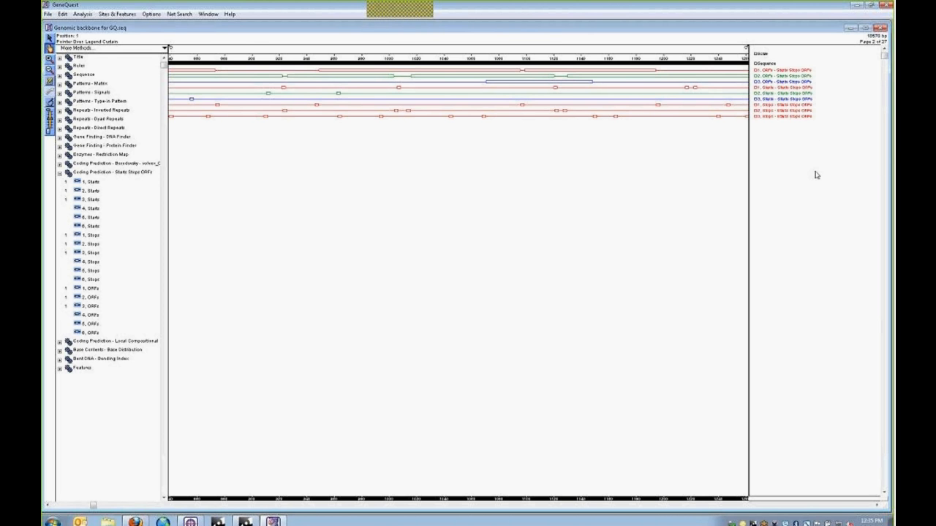
# - Set the line colour of the Stops legend entries to blue
pyautogui.rightClick(774, 109)
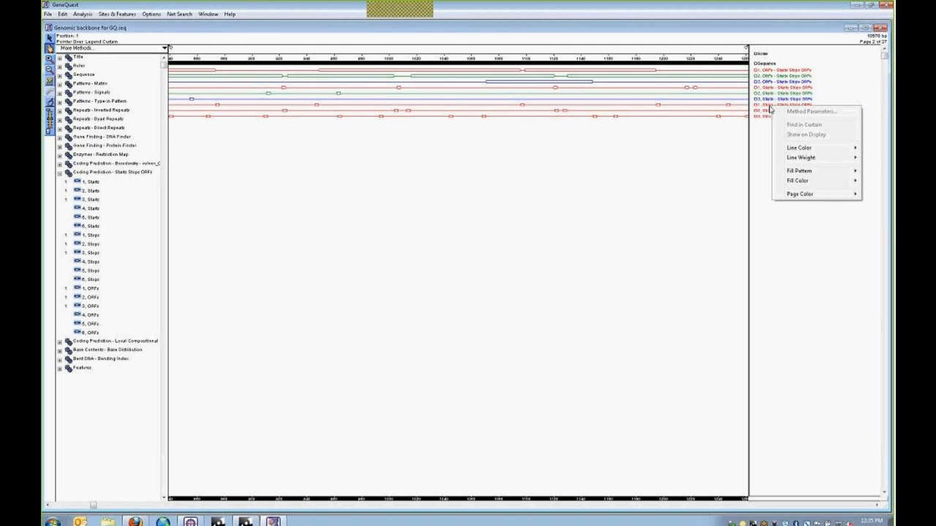
pyautogui.moveTo(791, 150)
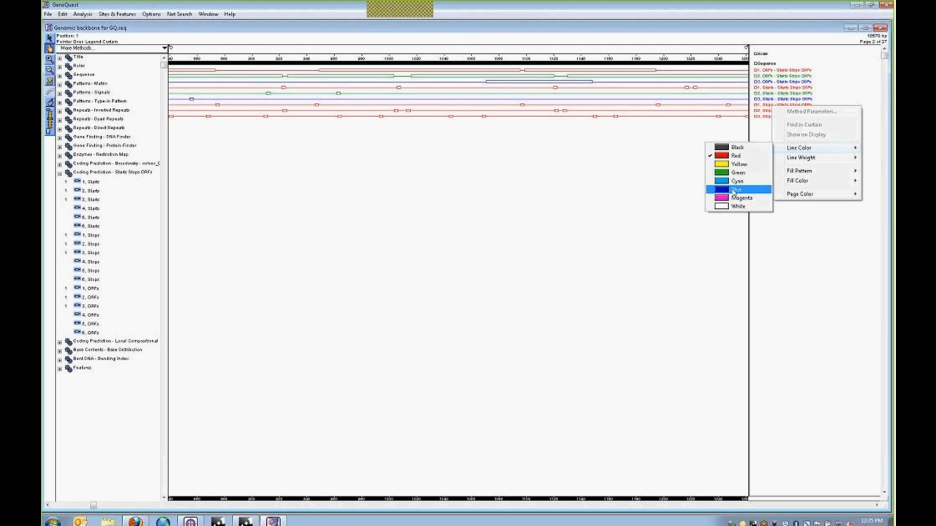
pyautogui.click(733, 190)
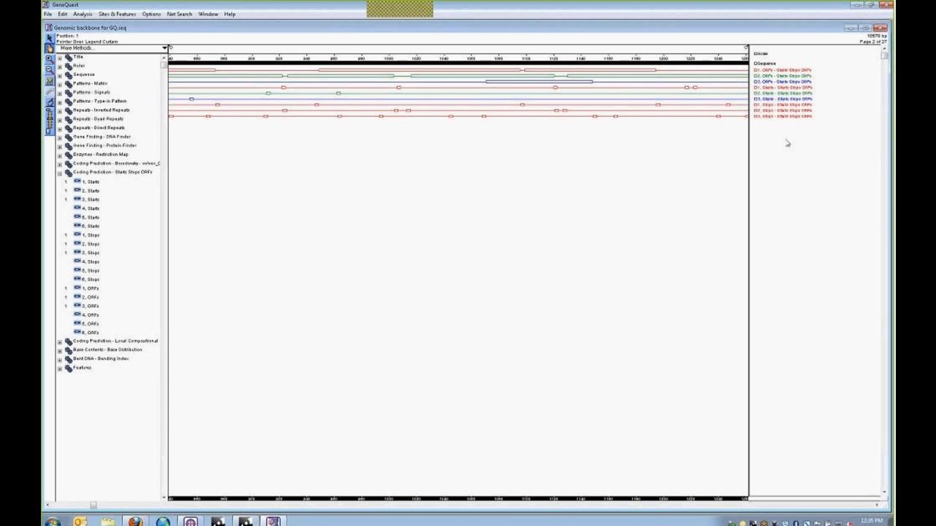
pyautogui.rightClick(777, 109)
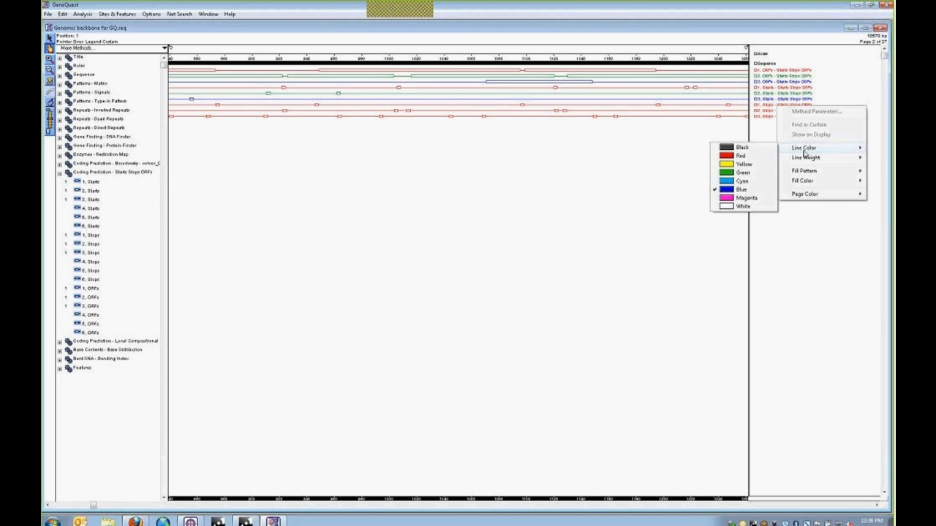
pyautogui.moveTo(803, 151)
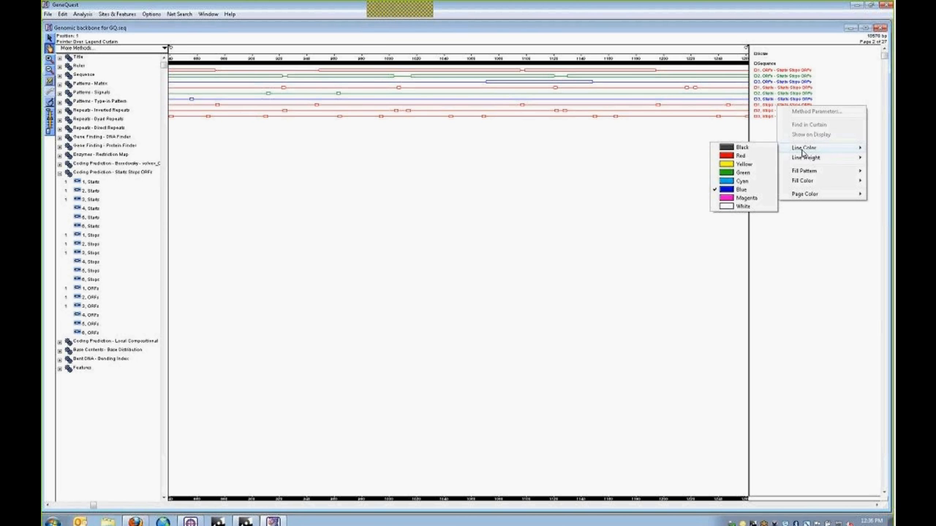
pyautogui.click(730, 190)
pyautogui.click(764, 106)
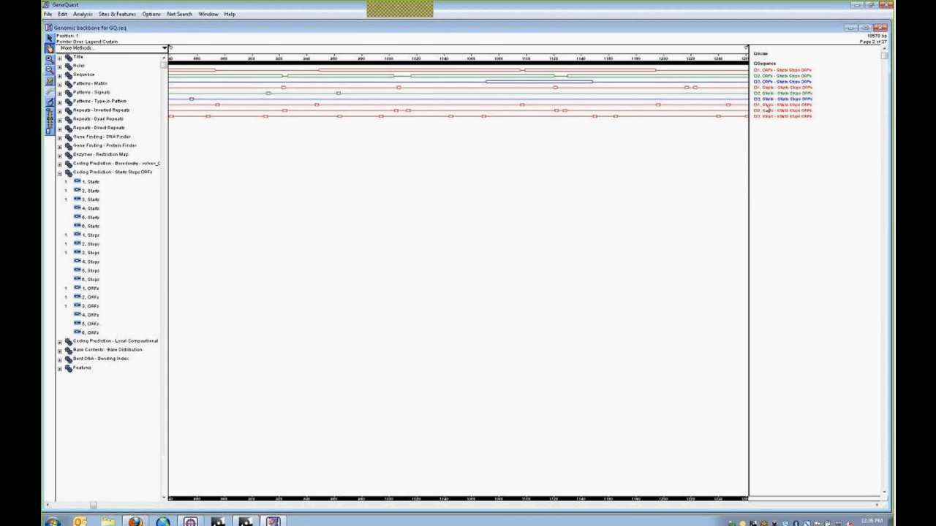
pyautogui.rightClick(767, 110)
pyautogui.moveTo(795, 148)
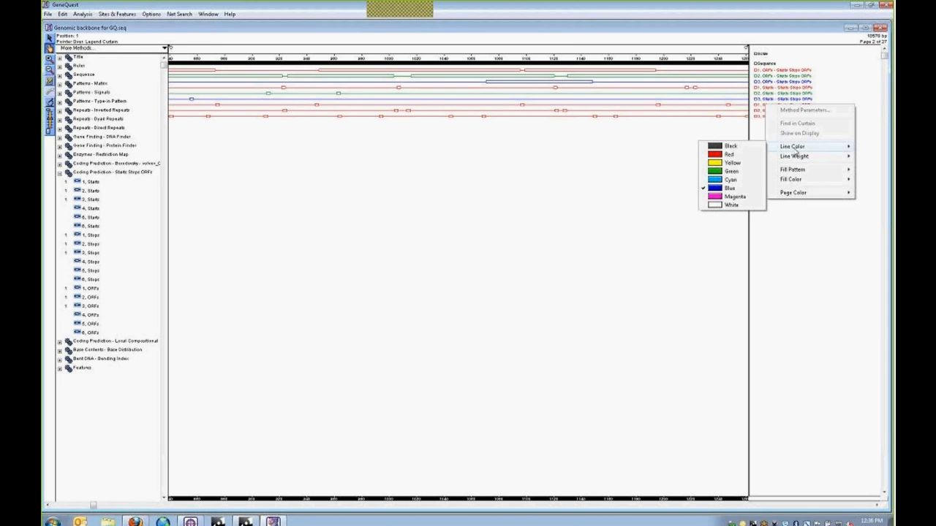
pyautogui.click(761, 129)
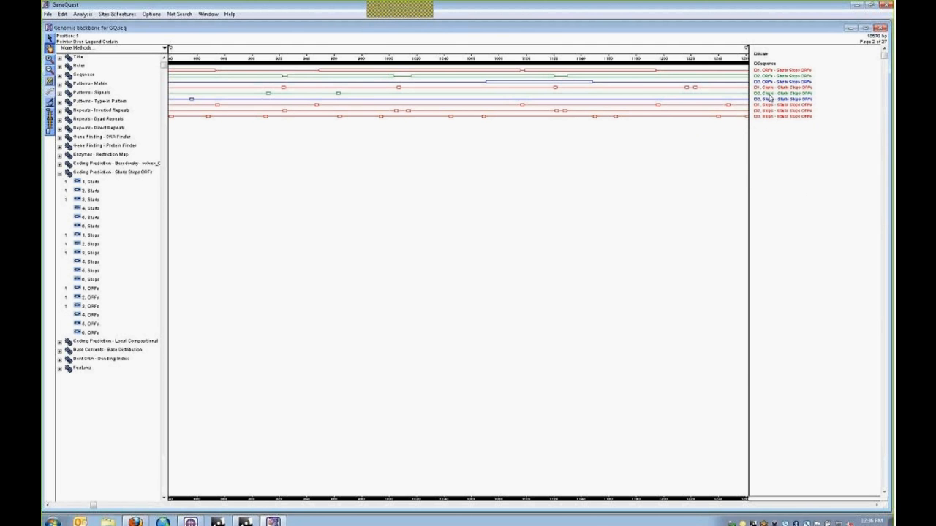
# - Overlay the frame 3 starts track onto the 1, Starts track and show the next stretch
pyautogui.click(770, 99)
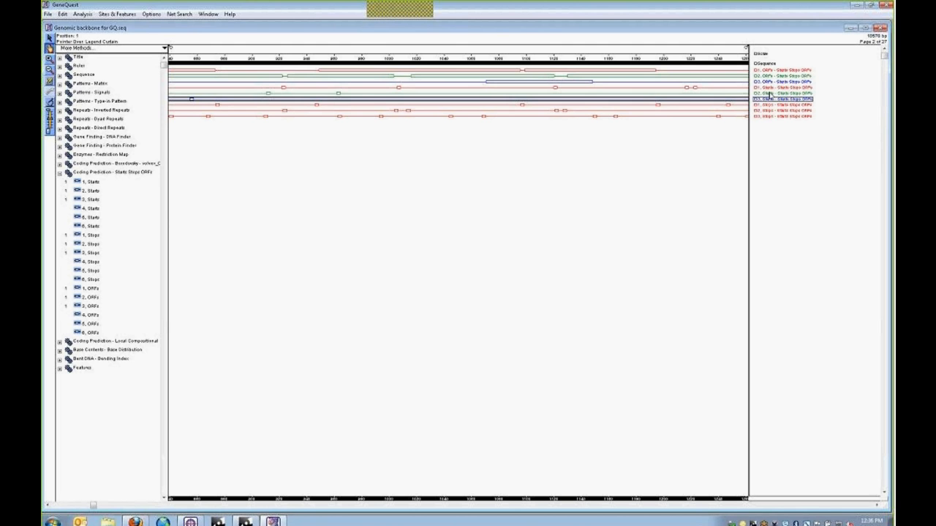
pyautogui.moveTo(770, 94); pyautogui.dragTo(771, 95)
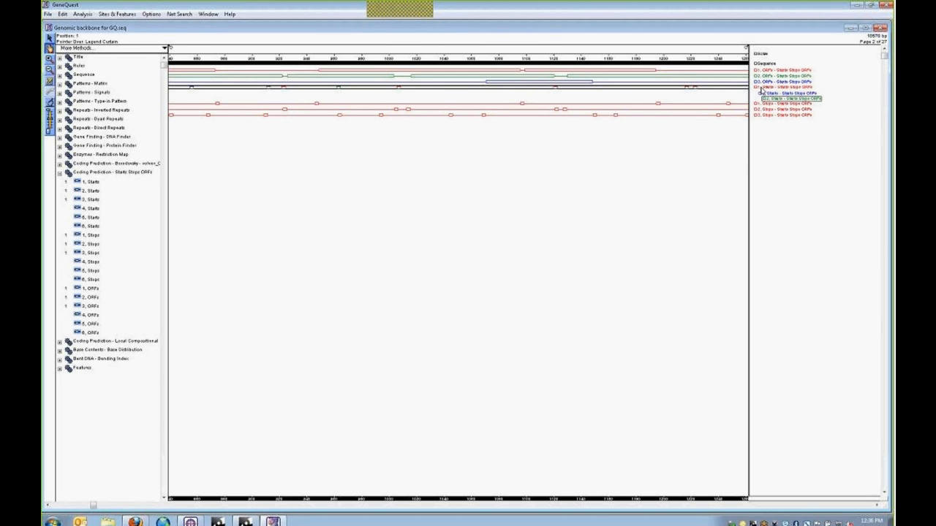
pyautogui.click(531, 166)
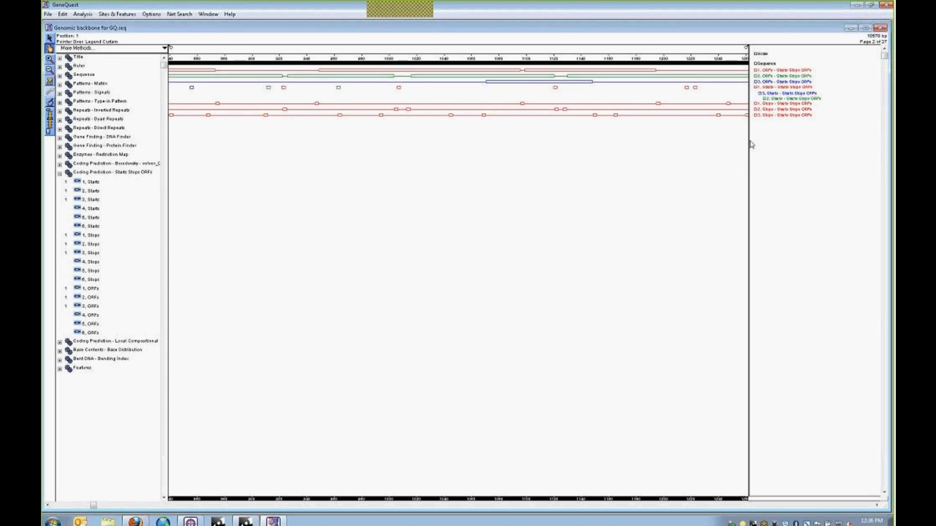
pyautogui.click(699, 510)
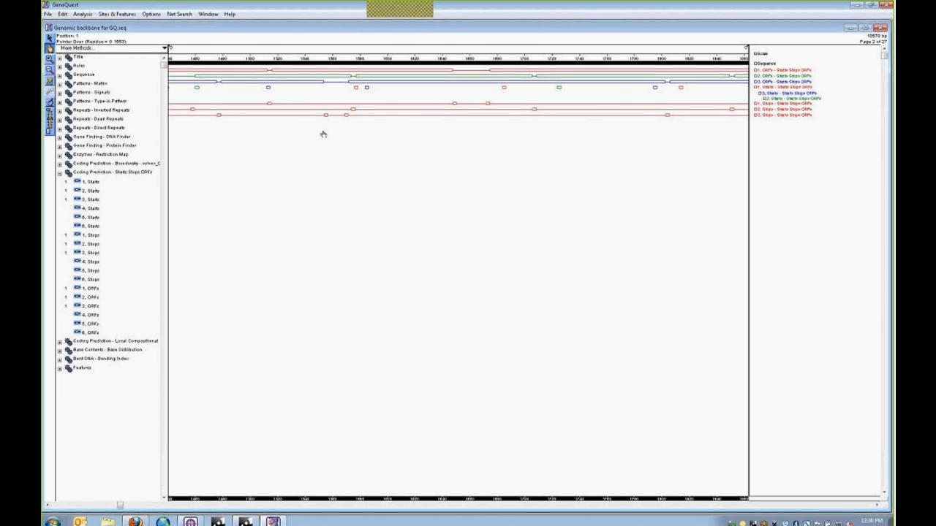
# - Close Genomic backbone without saving and open WormProblem_FinalResult.dad
pyautogui.click(881, 27)
pyautogui.click(468, 86)
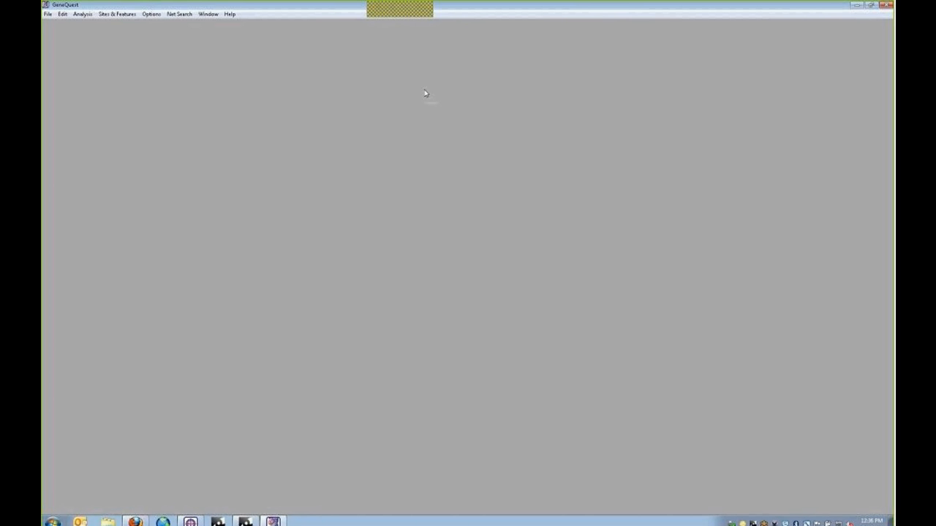
pyautogui.click(48, 14)
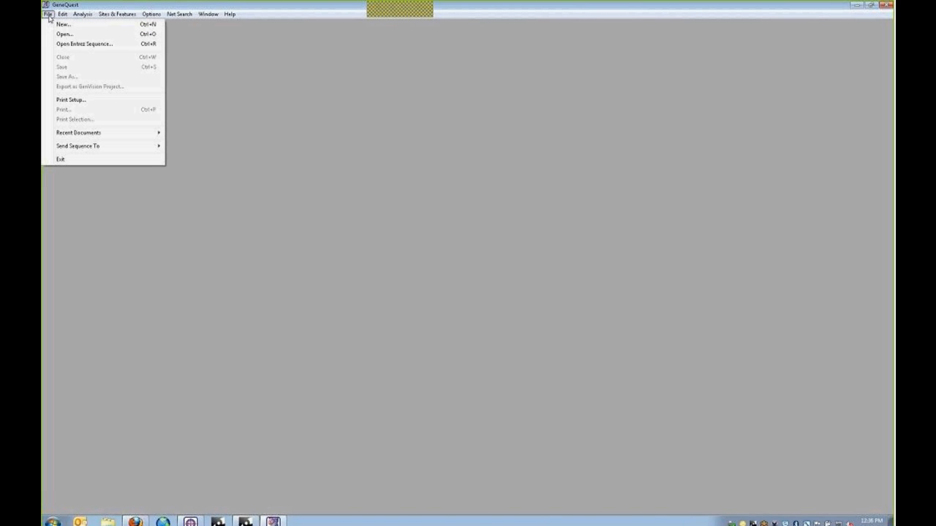
pyautogui.click(62, 34)
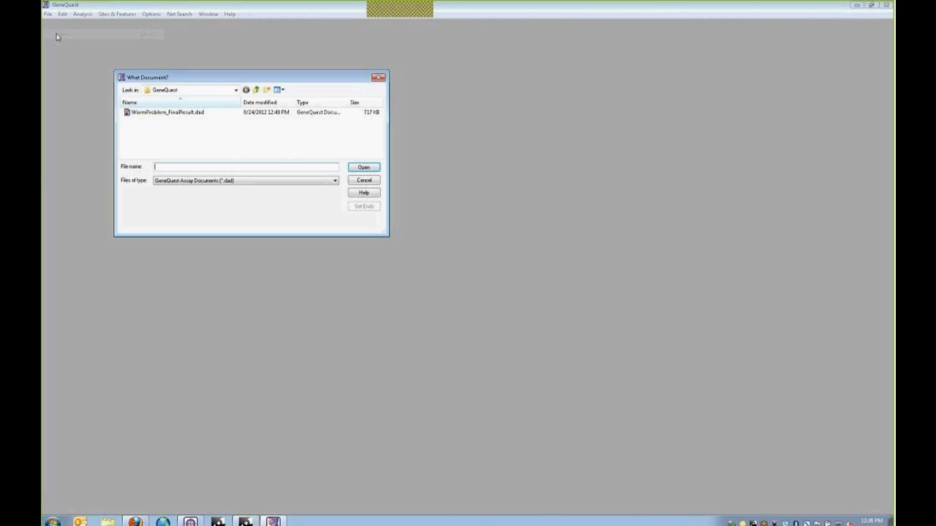
pyautogui.doubleClick(156, 113)
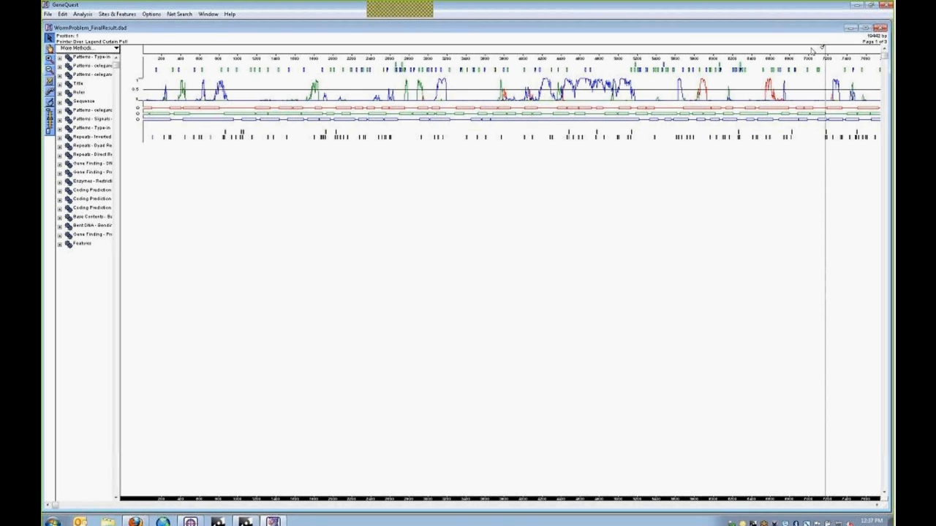
# - Reveal the track legend and widen the track-name pane so names are readable
pyautogui.moveTo(812, 50); pyautogui.dragTo(690, 49)
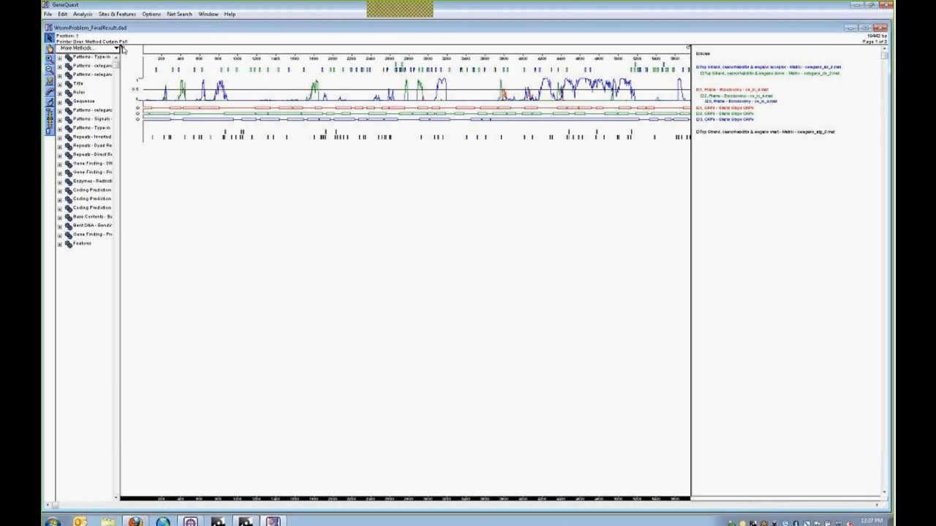
pyautogui.moveTo(122, 48); pyautogui.dragTo(174, 48)
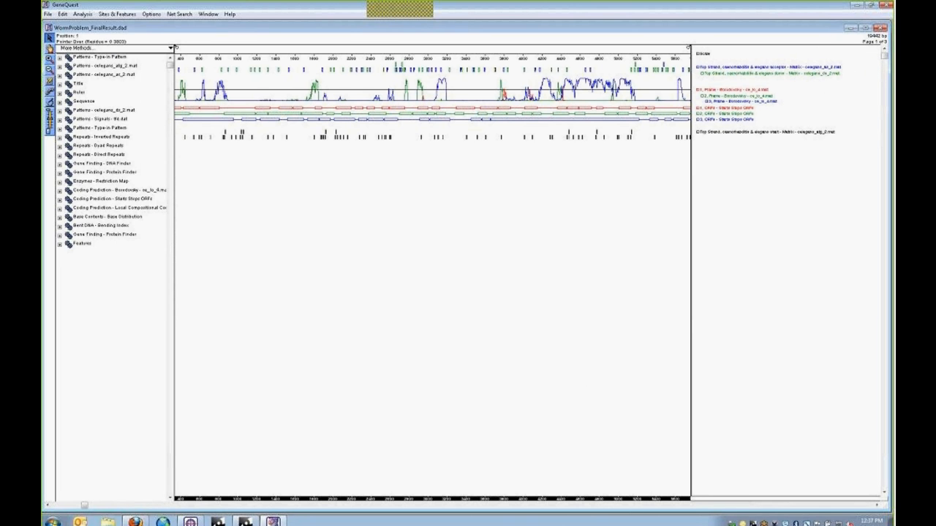
pyautogui.moveTo(688, 49); pyautogui.dragTo(719, 48)
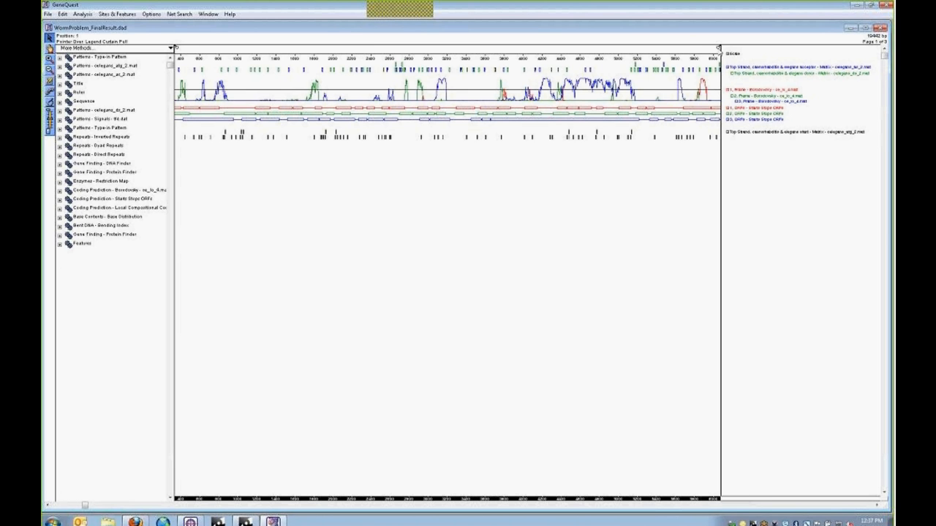
# - Page along the map up to 14800, then move back toward position 8400
pyautogui.click(498, 505)
pyautogui.click(498, 505)
pyautogui.click(499, 506)
pyautogui.click(499, 505)
pyautogui.click(499, 505)
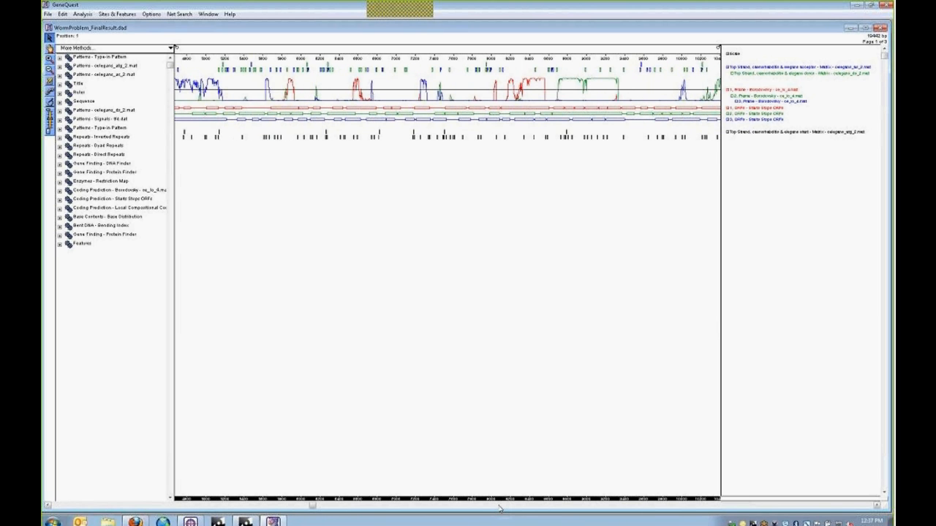
pyautogui.click(499, 505)
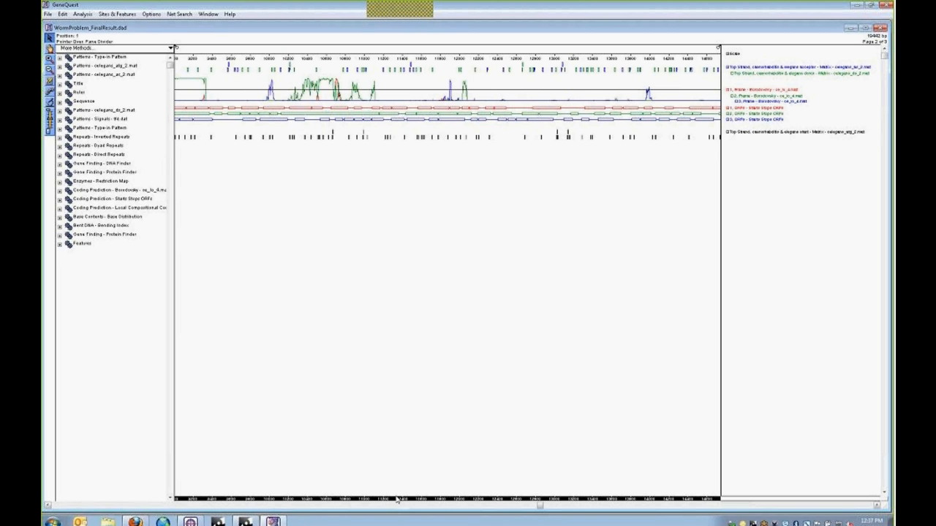
pyautogui.click(46, 506)
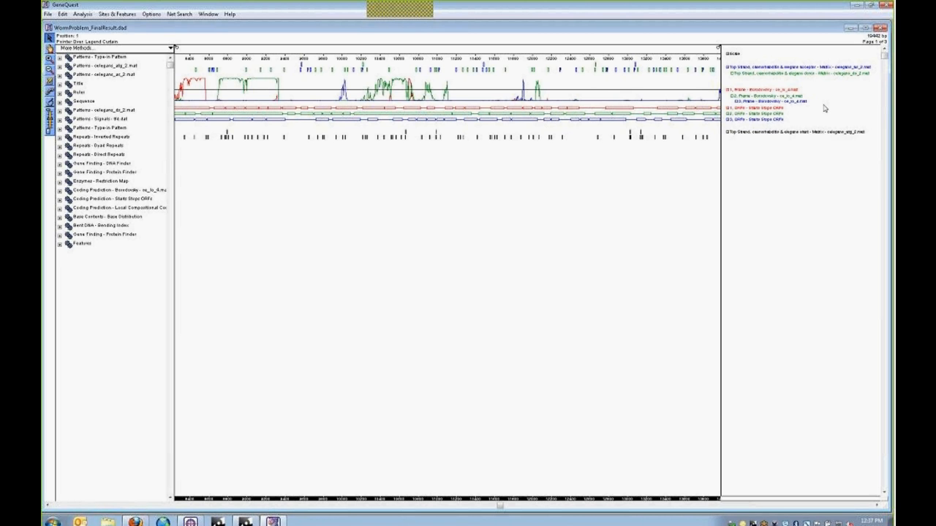
pyautogui.moveTo(824, 109)
pyautogui.moveTo(749, 124)
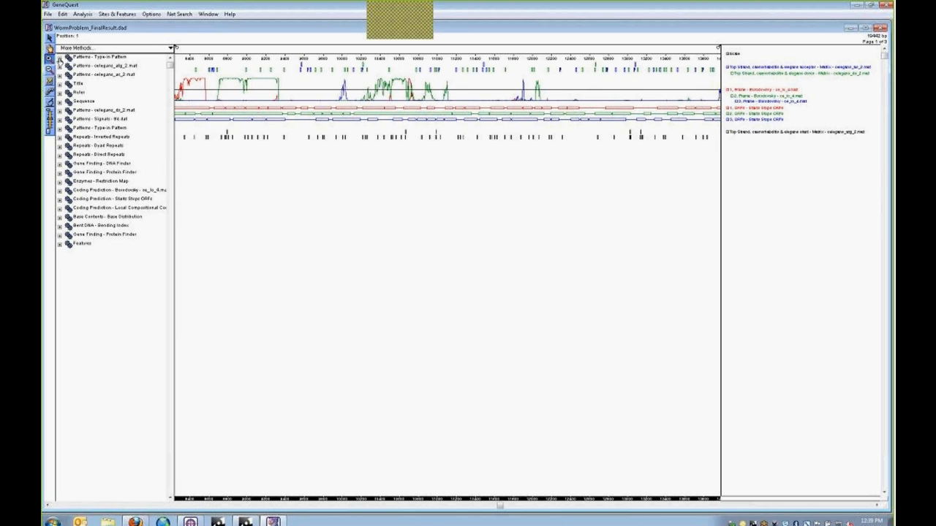
# - Zoom in twice near position 10000 and select the 297 bp region 9897–10193
pyautogui.click(369, 95)
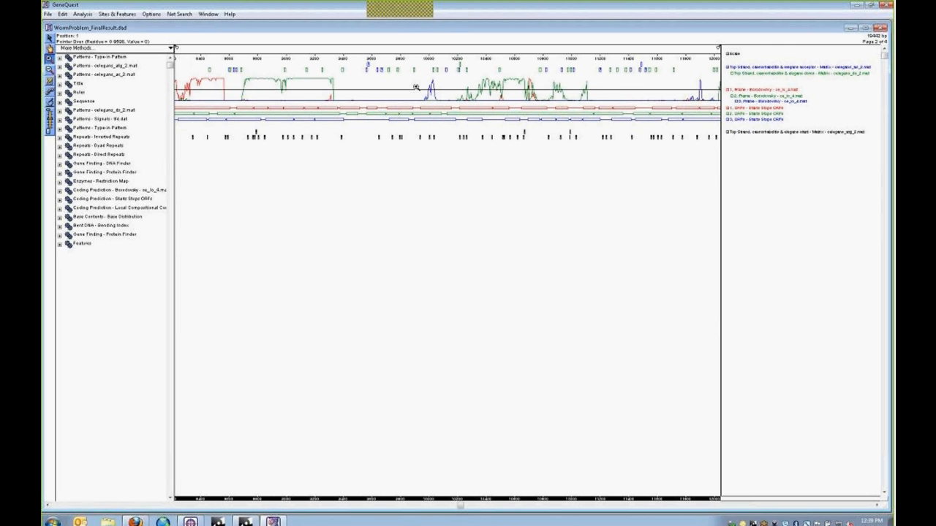
pyautogui.click(442, 98)
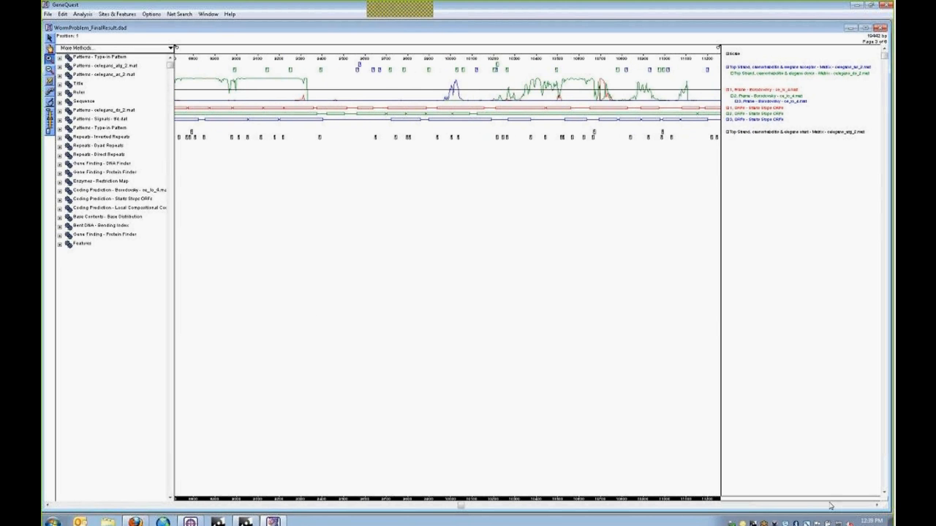
pyautogui.click(877, 506)
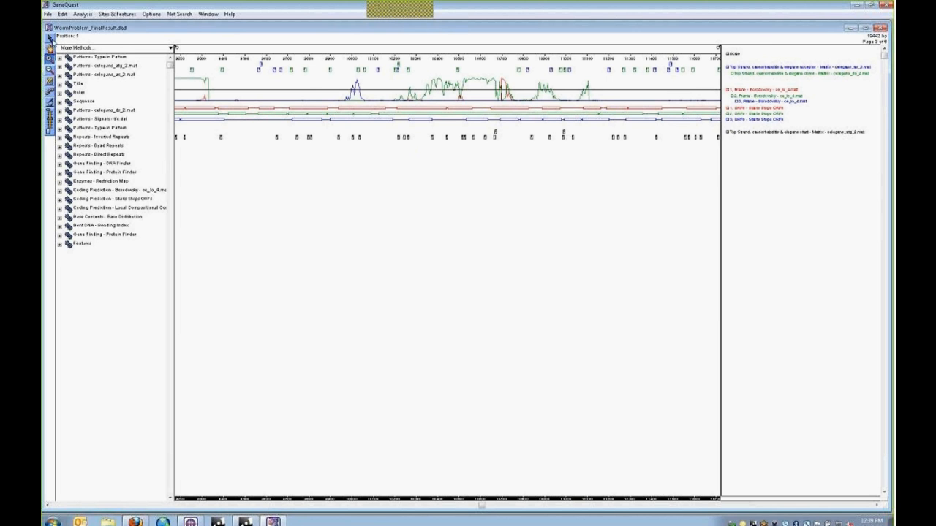
pyautogui.click(50, 38)
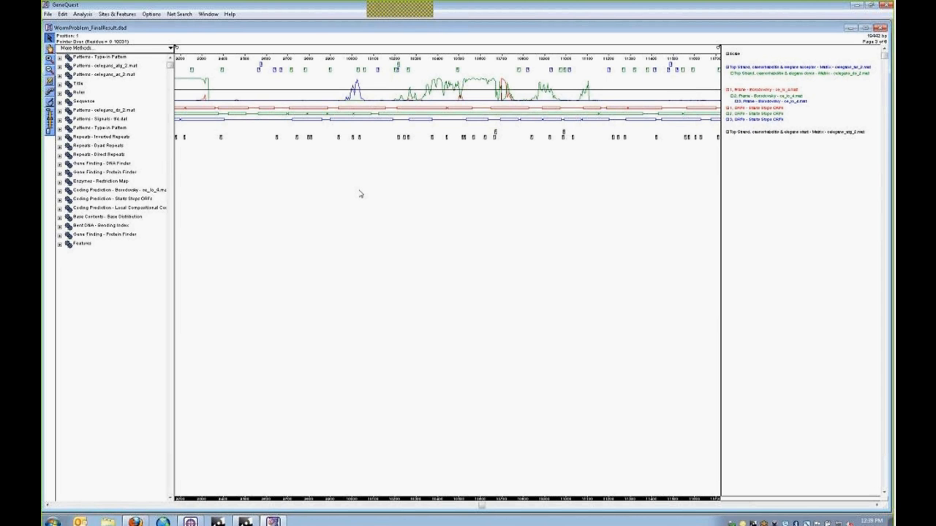
pyautogui.click(360, 125)
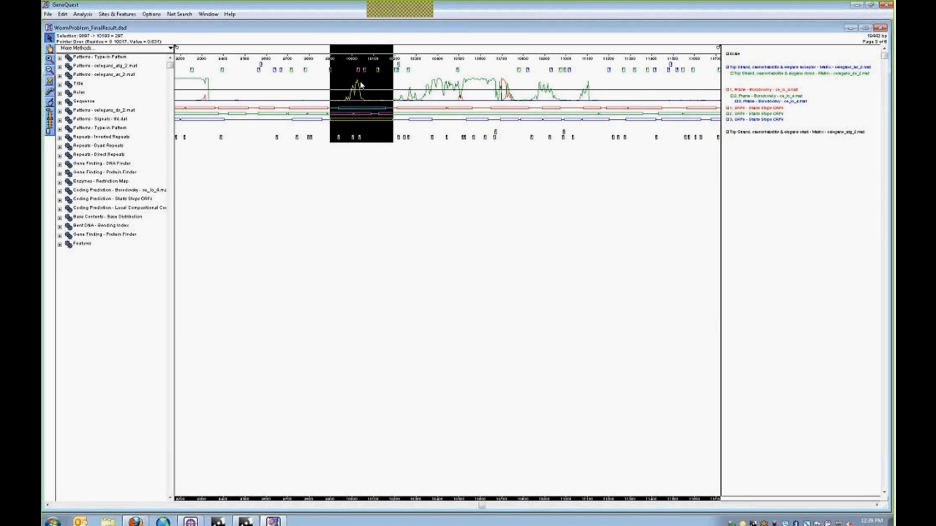
# - Mark the start pattern matches at 10006 and 10036, then zoom in around 10036
pyautogui.click(388, 164)
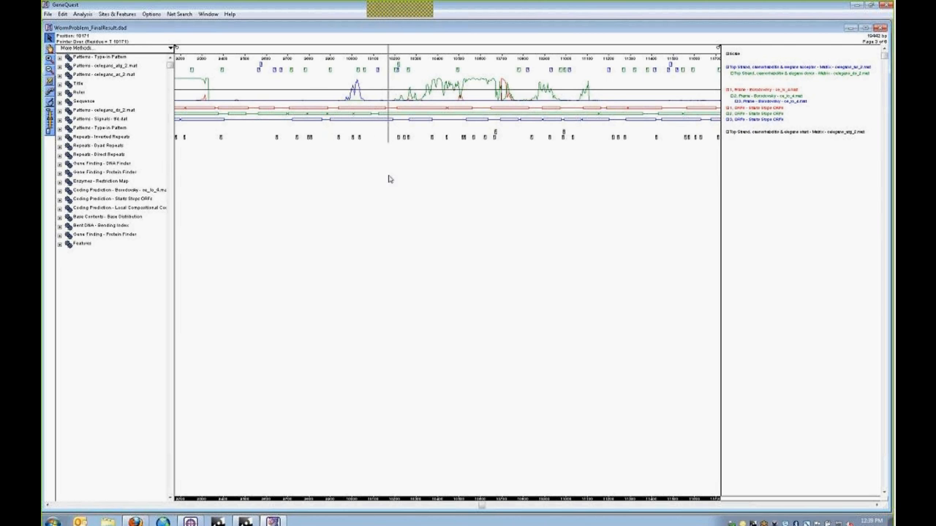
pyautogui.click(357, 124)
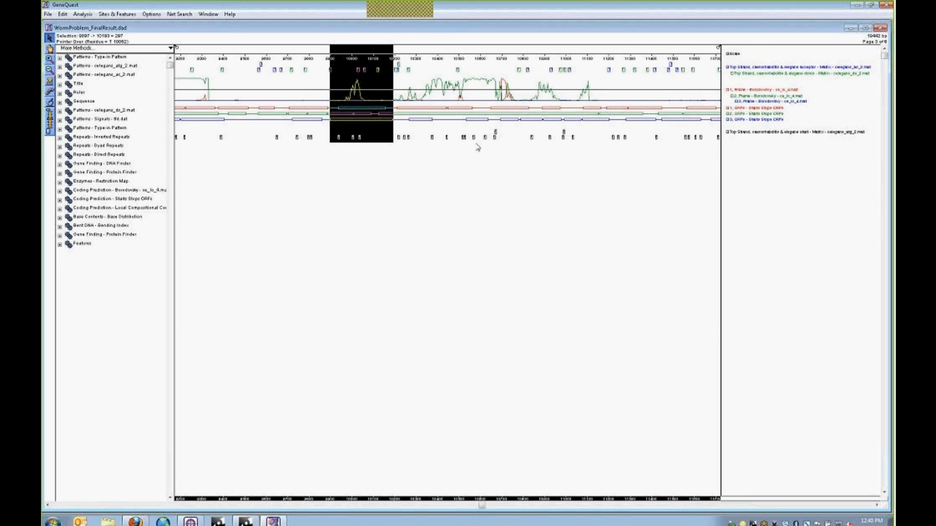
pyautogui.click(341, 141)
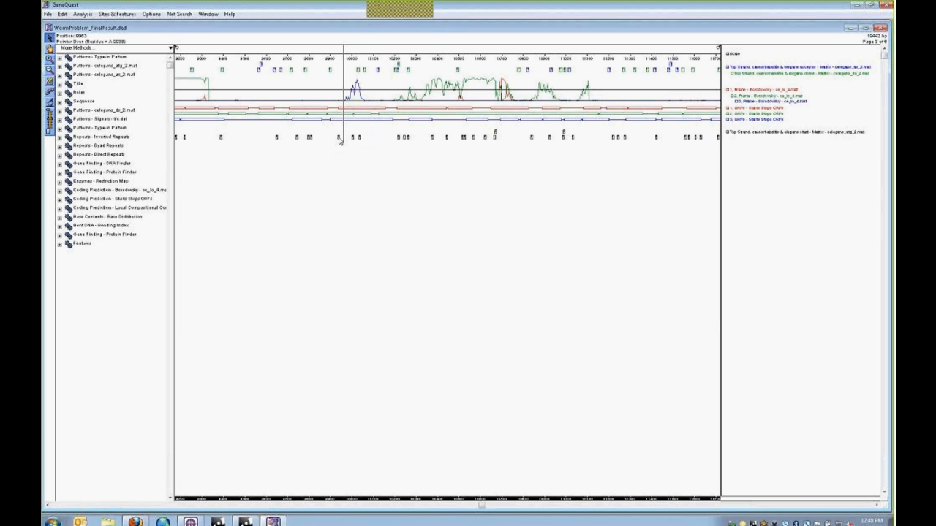
pyautogui.click(339, 139)
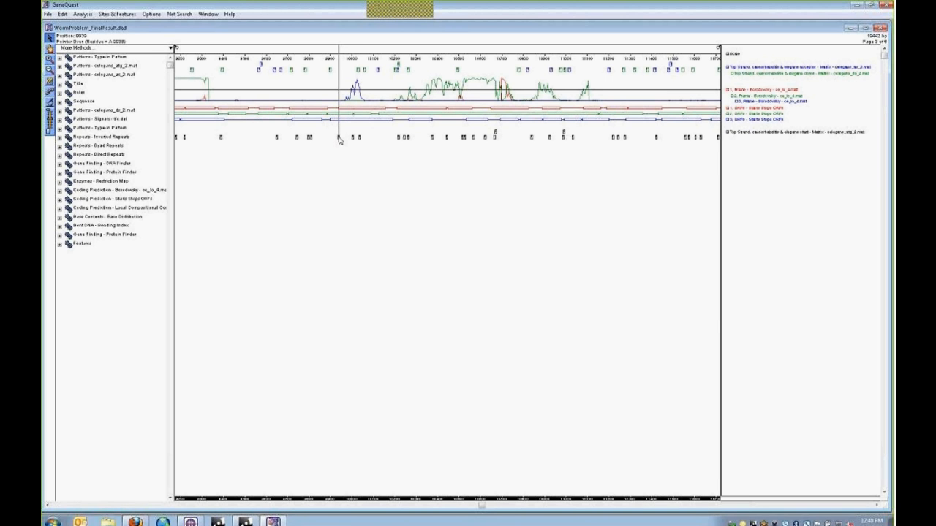
pyautogui.moveTo(340, 141)
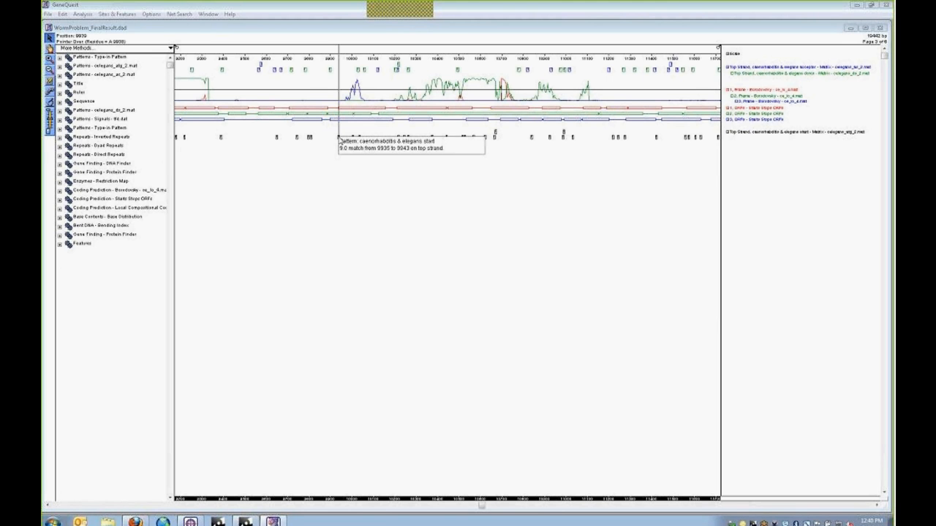
pyautogui.click(353, 140)
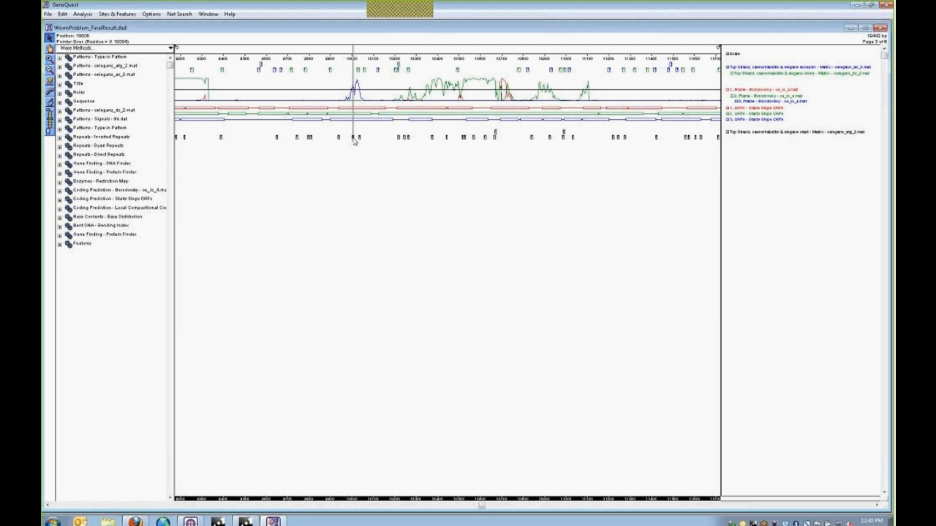
pyautogui.moveTo(354, 142)
pyautogui.click(359, 140)
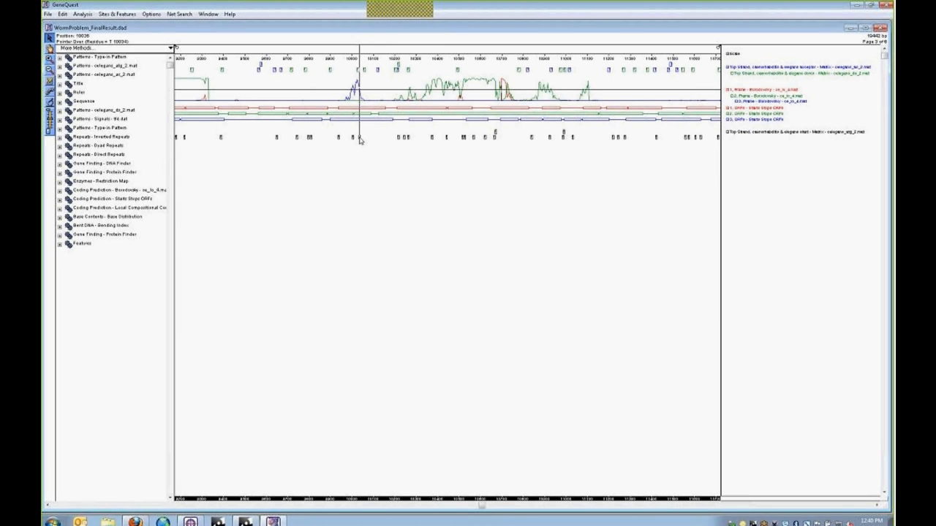
pyautogui.moveTo(360, 141)
pyautogui.click(342, 138)
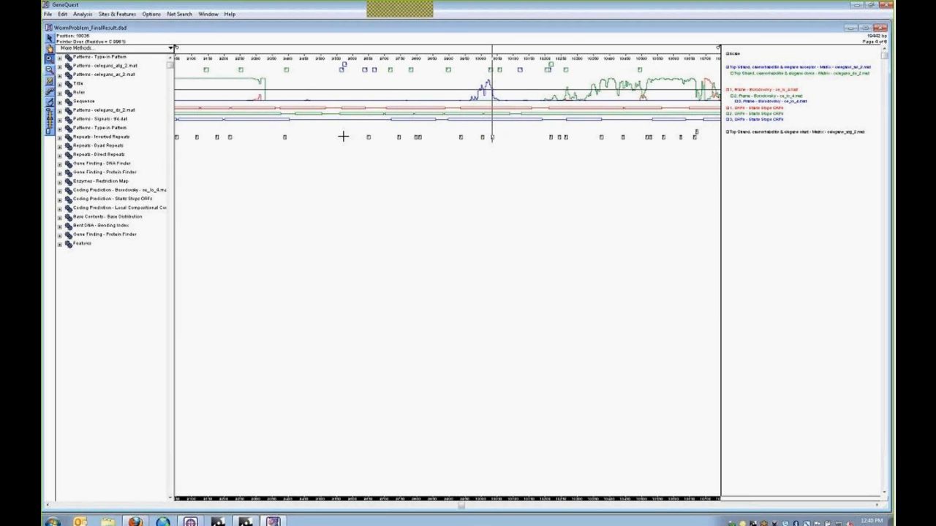
# - Zoom in three more times around base 10036 and set the position to 9939
pyautogui.click(475, 136)
pyautogui.click(476, 137)
pyautogui.click(476, 137)
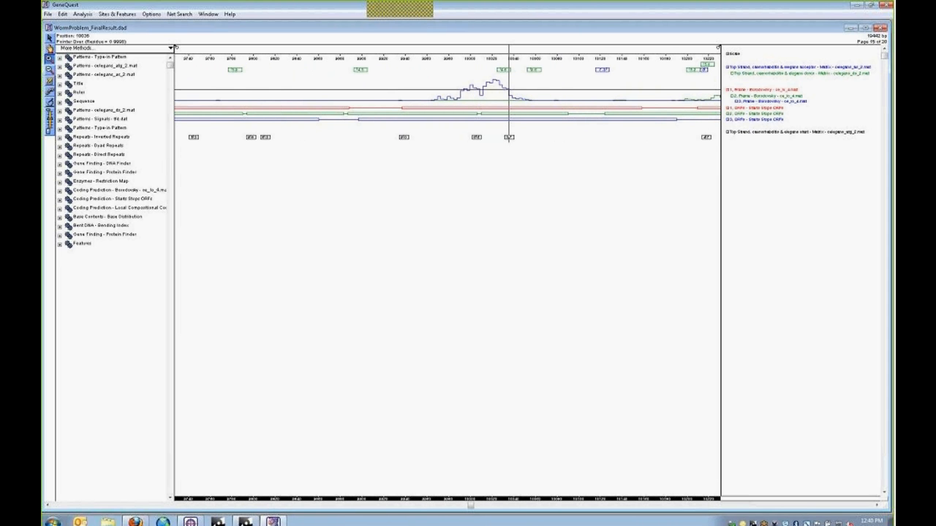
pyautogui.click(408, 138)
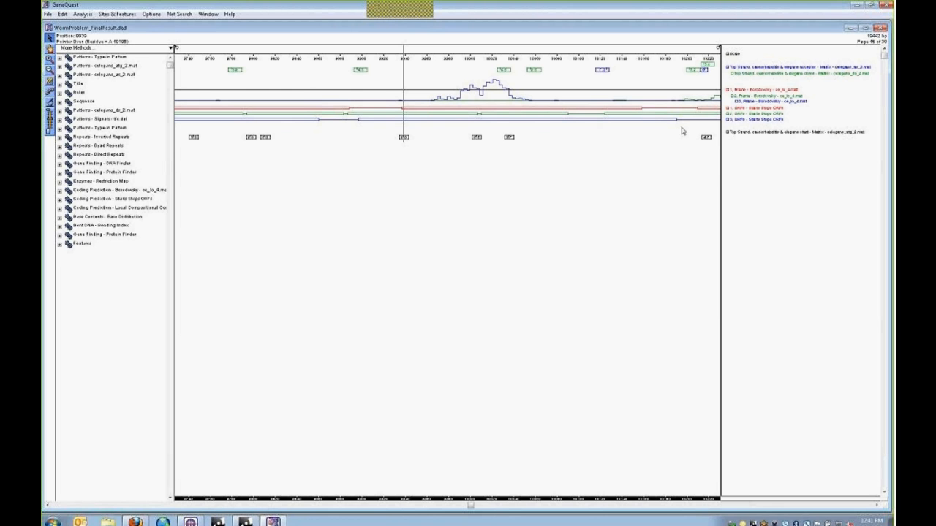
pyautogui.moveTo(675, 122)
# - Annotate bases 9939–10055 as a new feature titled 'Gene 1' with segment 'Exon 1'
pyautogui.keyDown('shift'); pyautogui.click(534, 73); pyautogui.keyUp('shift')
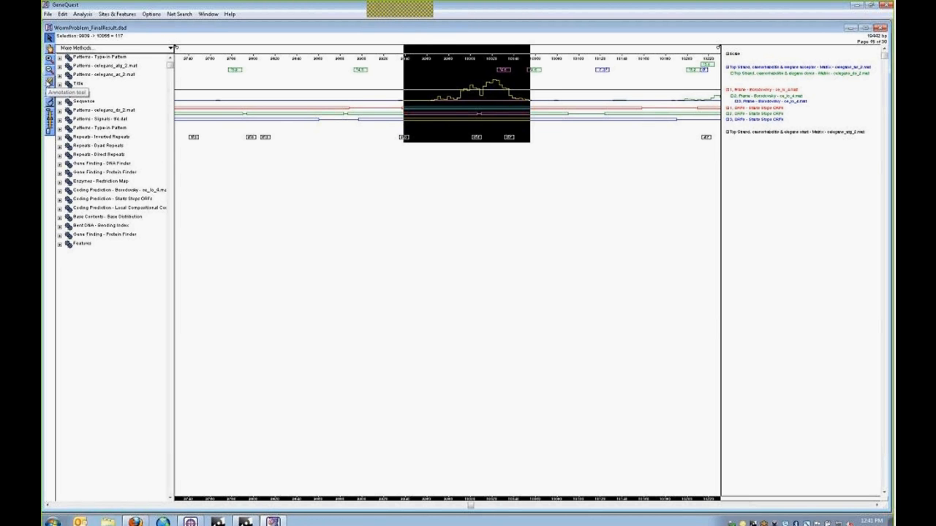
pyautogui.click(49, 82)
pyautogui.click(49, 82)
pyautogui.moveTo(121, 39); pyautogui.dragTo(406, 180)
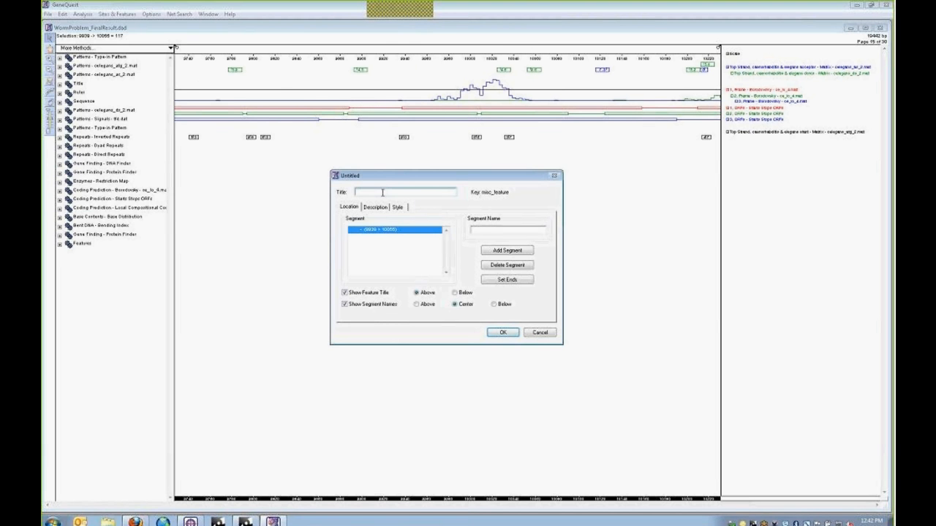
pyautogui.write('Gene 1')
pyautogui.click(484, 228)
pyautogui.write('Exon 1')
pyautogui.click(503, 333)
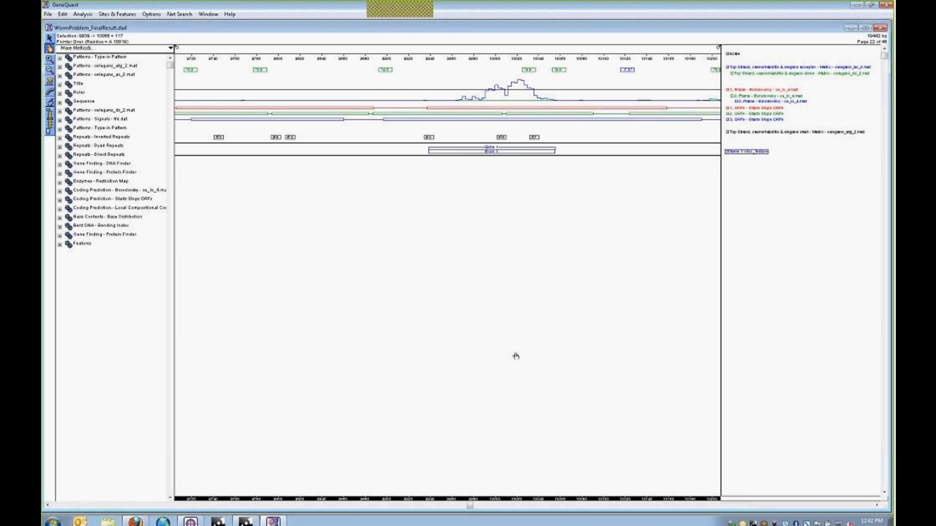
# - Scroll right and zoom in around base 10210, then zoom back out to a wider view
pyautogui.click(878, 506)
pyautogui.click(878, 506)
pyautogui.click(877, 506)
pyautogui.click(877, 506)
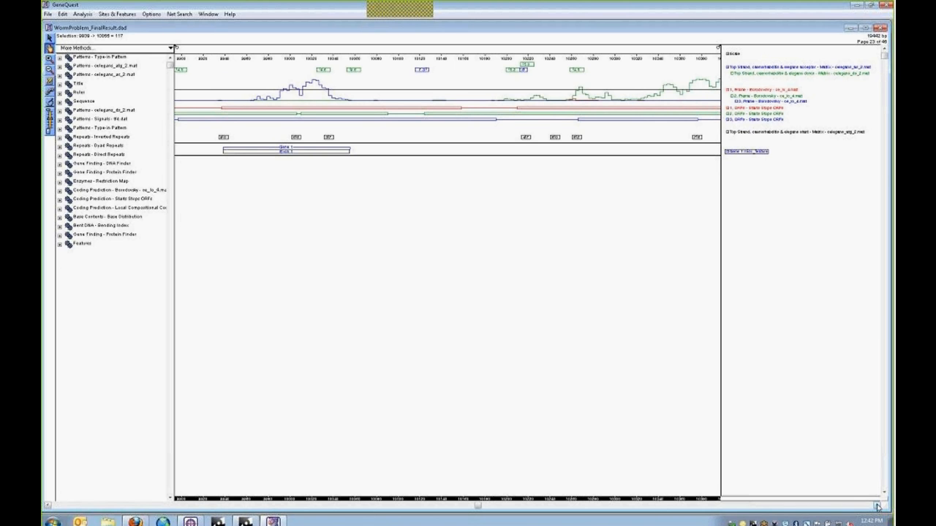
pyautogui.click(878, 506)
pyautogui.click(877, 507)
pyautogui.click(878, 506)
pyautogui.click(878, 506)
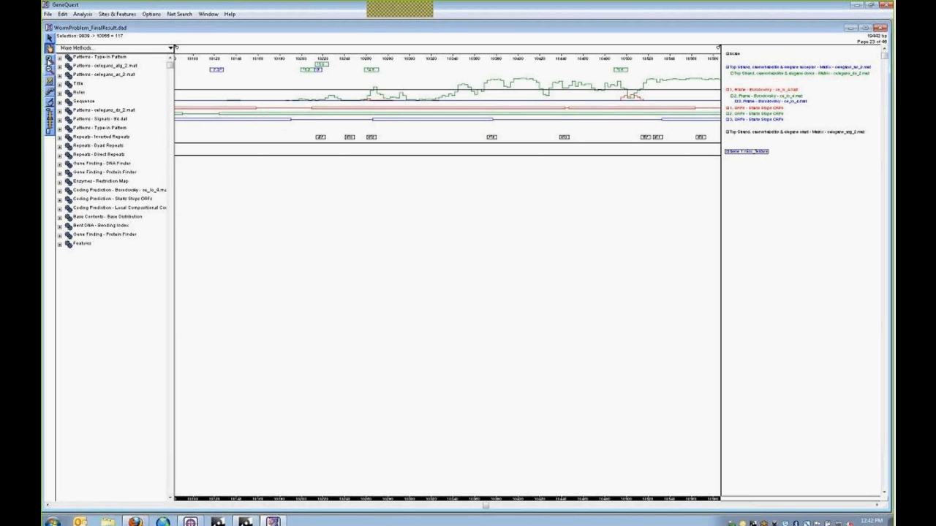
pyautogui.click(50, 60)
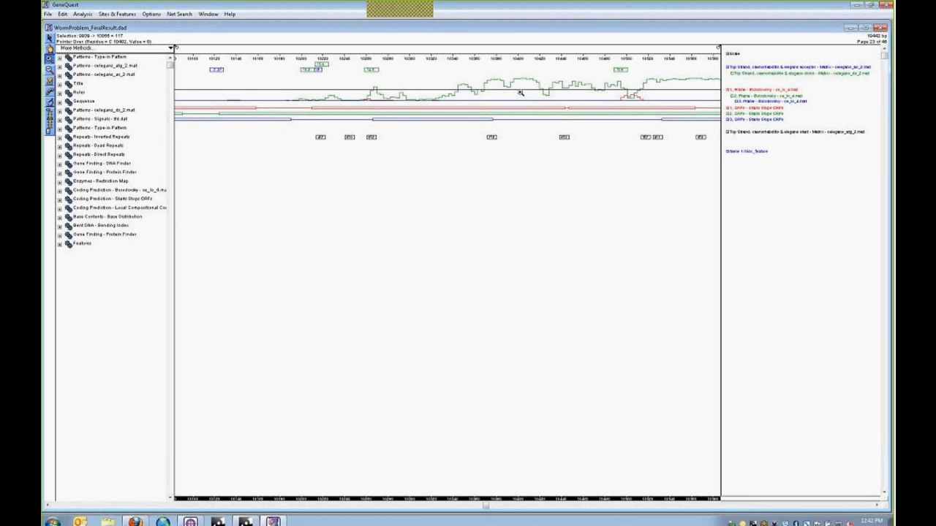
pyautogui.click(316, 69)
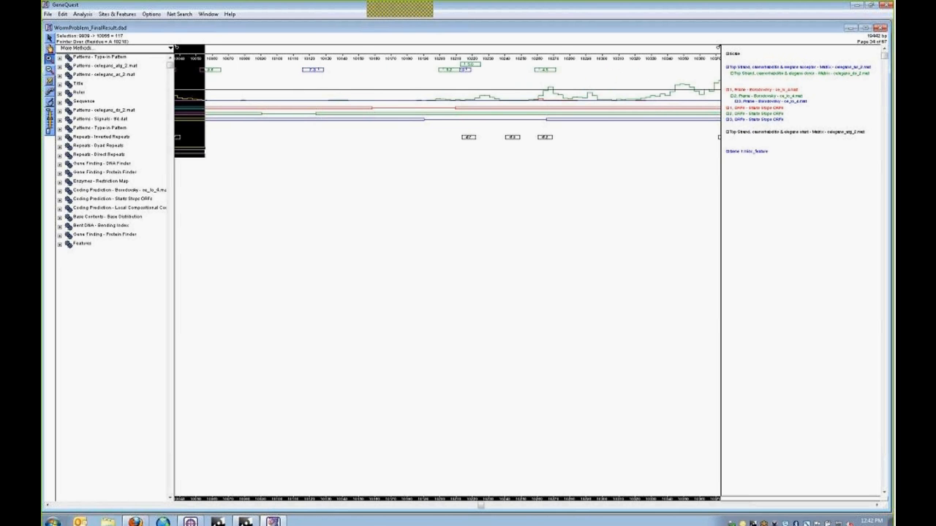
pyautogui.click(470, 69)
pyautogui.click(471, 87)
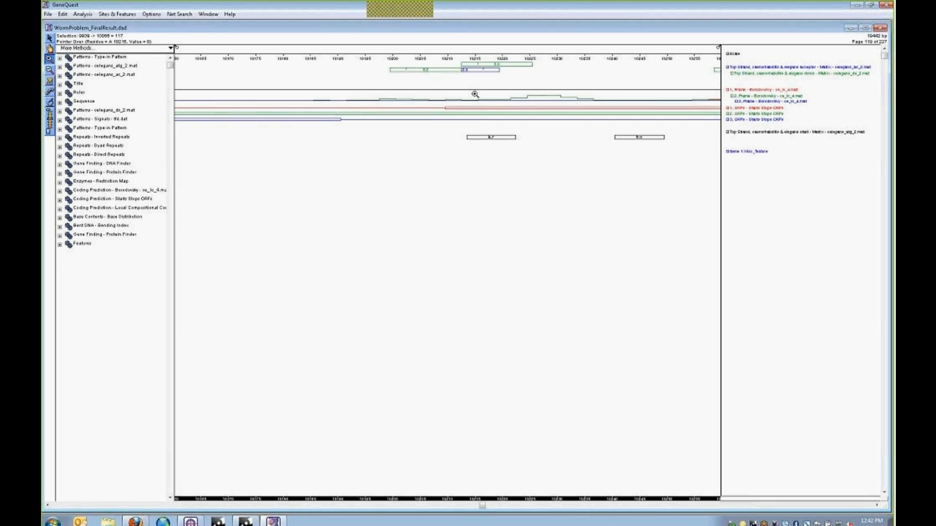
pyautogui.click(475, 81)
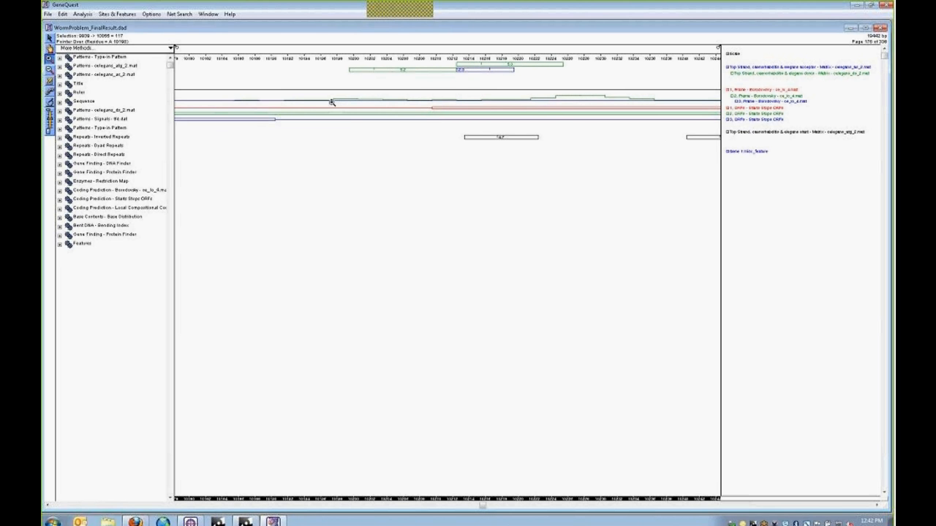
pyautogui.click(50, 68)
pyautogui.click(483, 74)
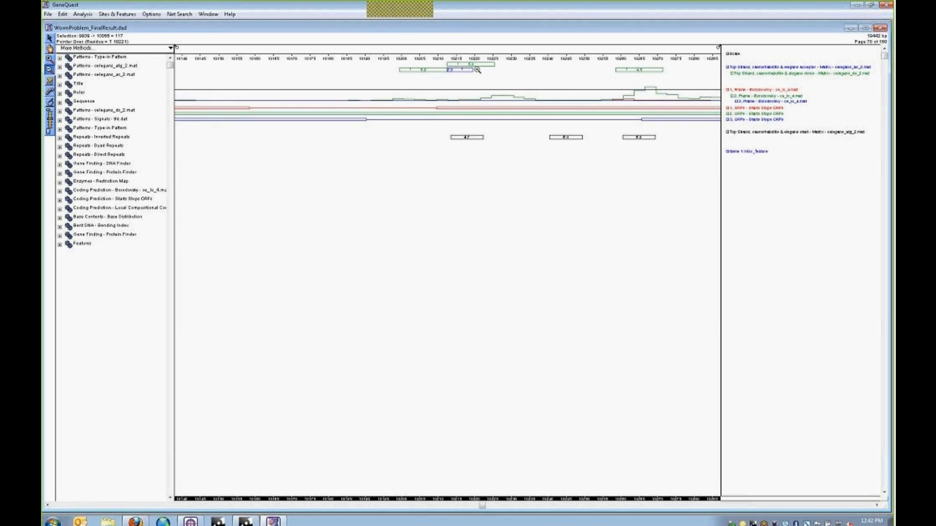
pyautogui.click(475, 69)
pyautogui.click(475, 69)
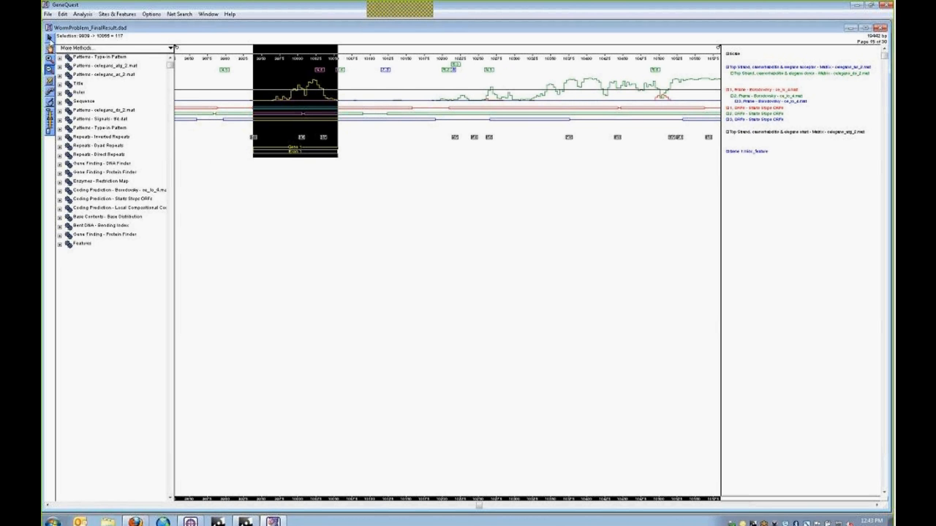
# - Set the position to 10217, scroll right, and extend the selection to base 10777
pyautogui.click(453, 73)
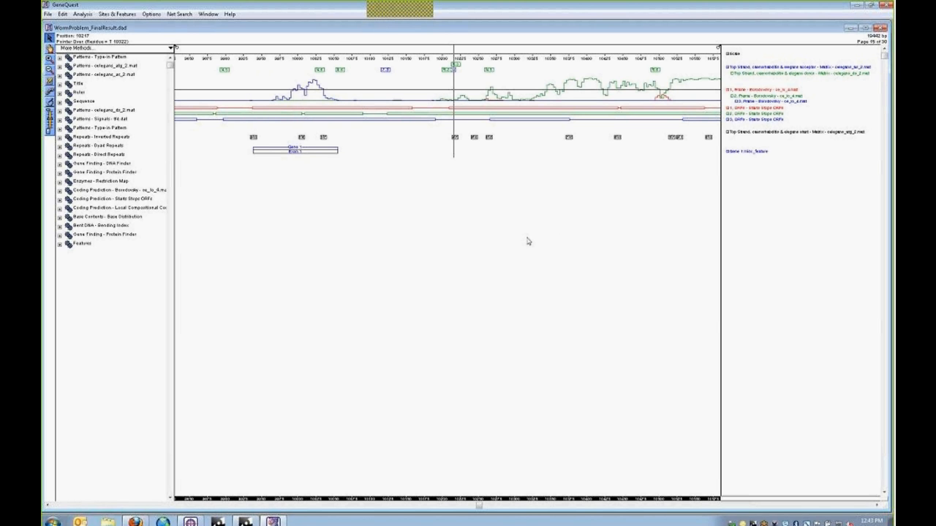
pyautogui.click(877, 506)
pyautogui.moveTo(877, 506); pyautogui.dragTo(878, 506)
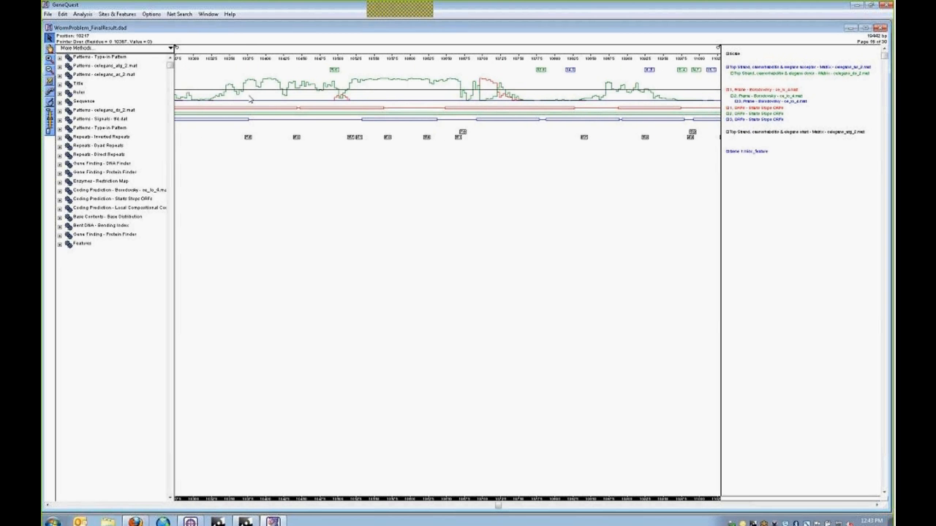
pyautogui.moveTo(295, 117)
pyautogui.keyDown('shift'); pyautogui.click(540, 73); pyautogui.keyUp('shift')
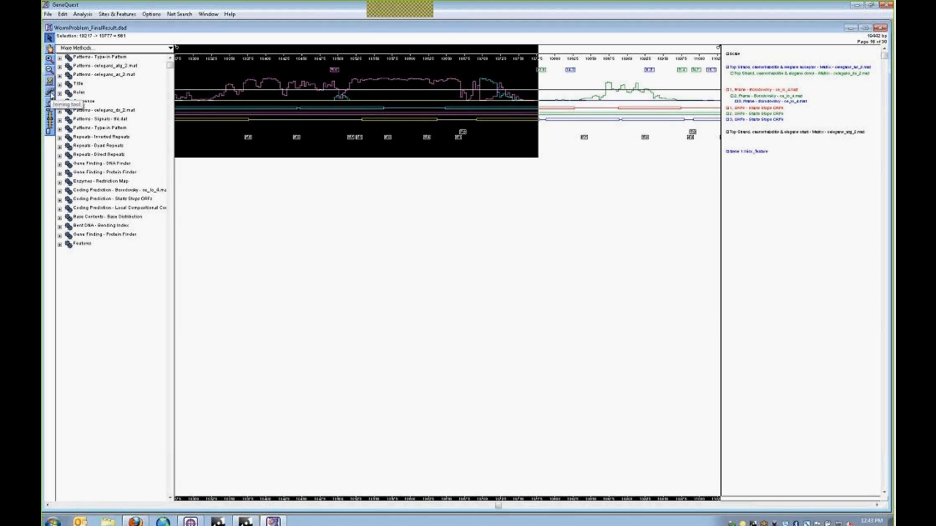
# - Join the 10217–10777 selection to 'Gene 1 -- misc_feature' as its second segment
pyautogui.click(50, 92)
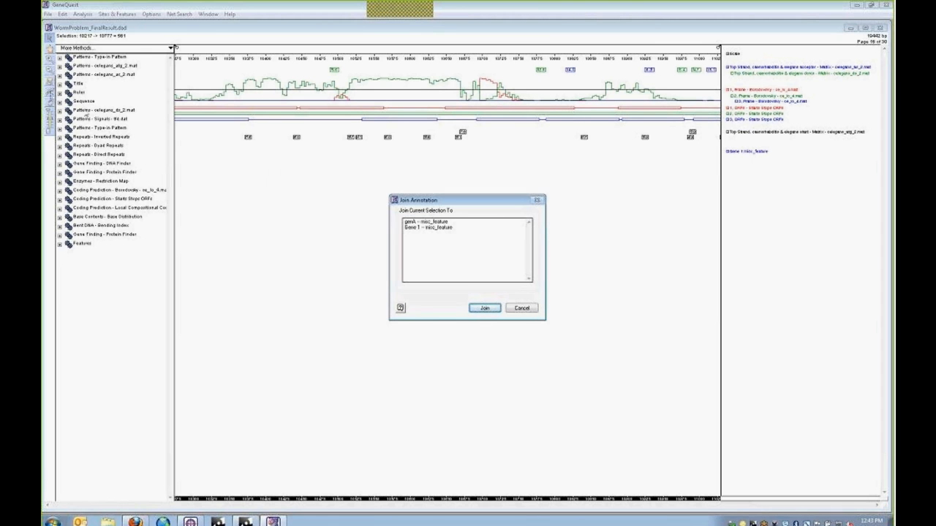
pyautogui.moveTo(429, 203); pyautogui.dragTo(413, 180)
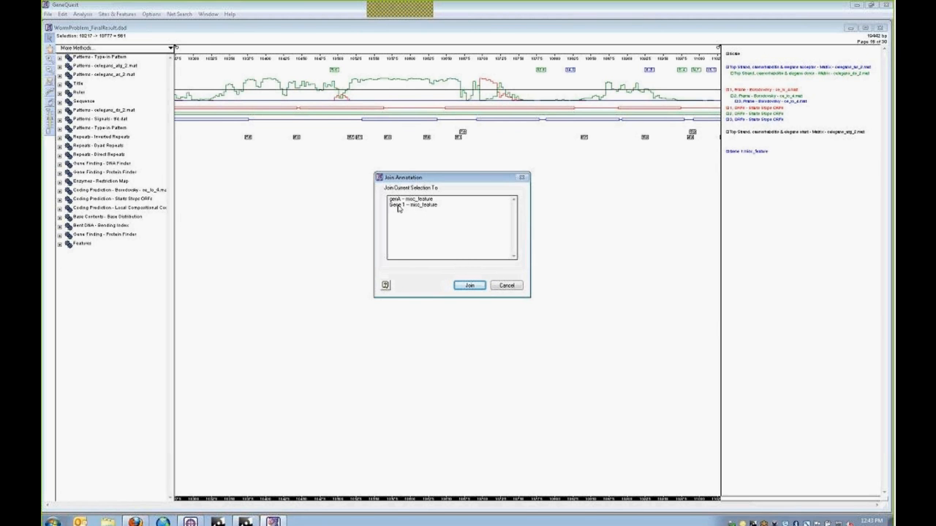
pyautogui.click(399, 207)
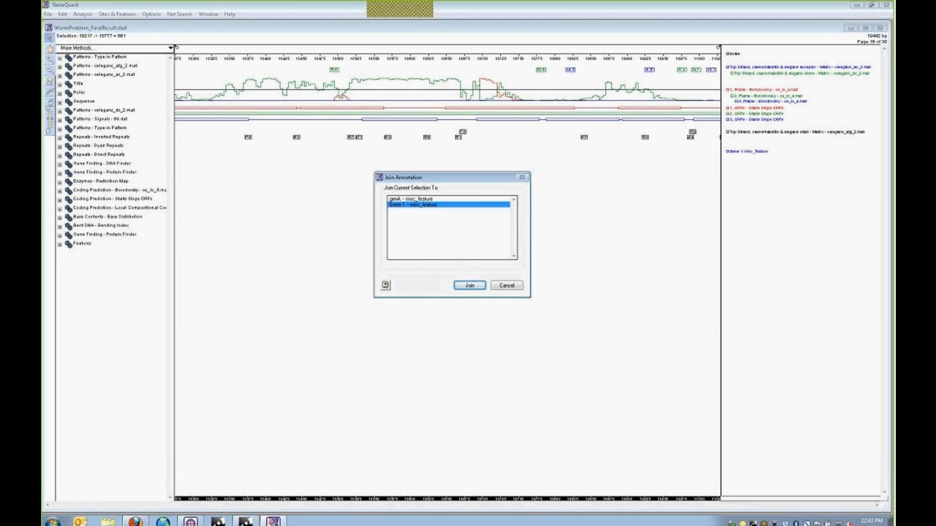
pyautogui.click(472, 288)
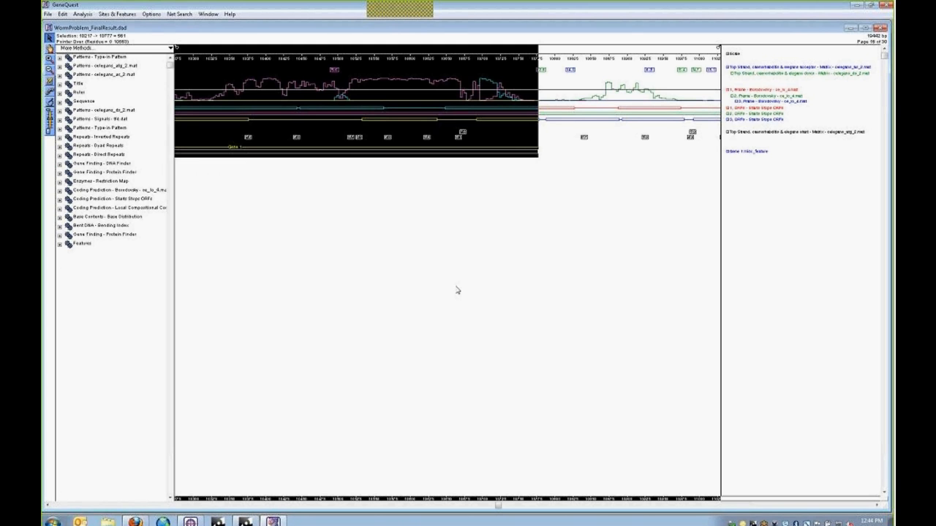
pyautogui.click(49, 69)
pyautogui.click(398, 164)
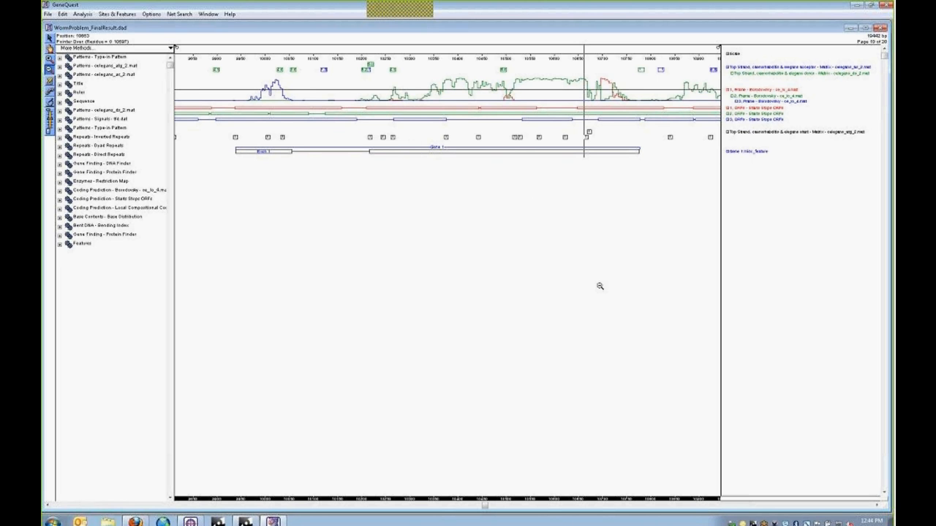
pyautogui.click(878, 505)
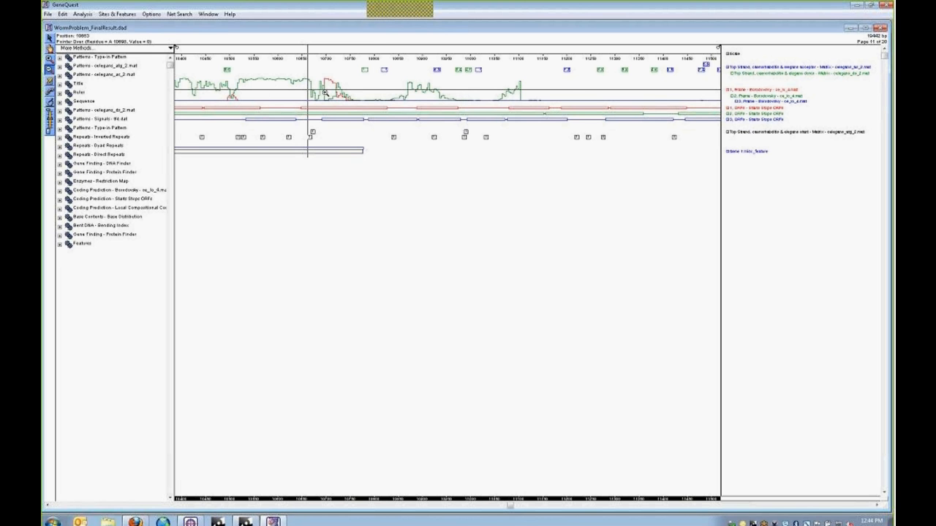
pyautogui.click(49, 59)
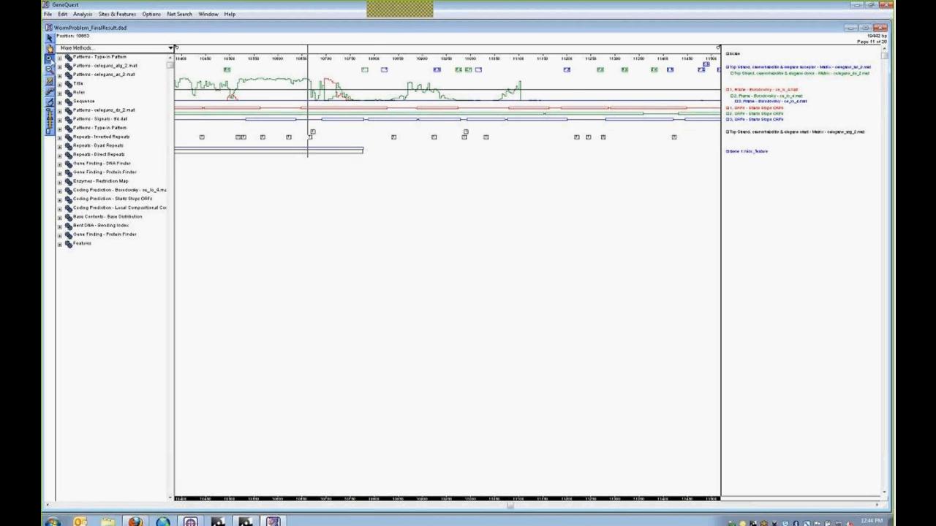
pyautogui.click(384, 74)
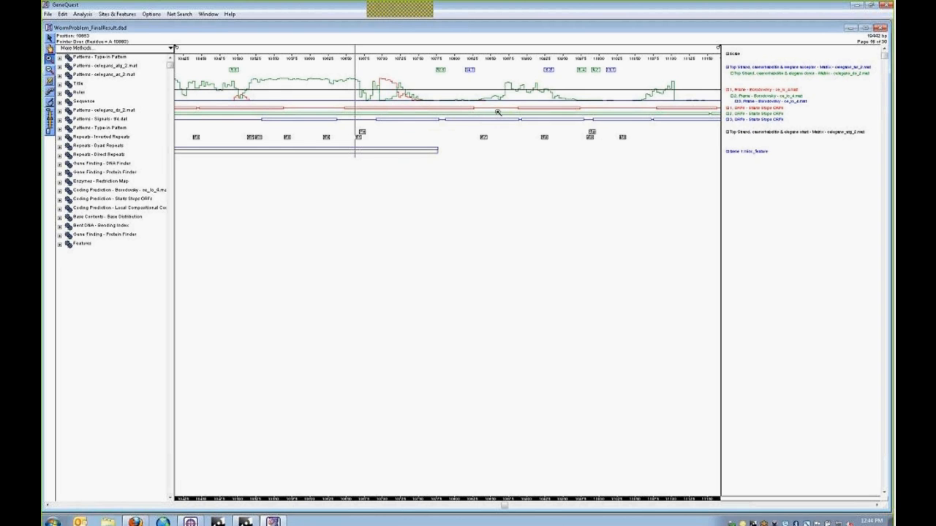
pyautogui.moveTo(497, 112)
pyautogui.click(469, 72)
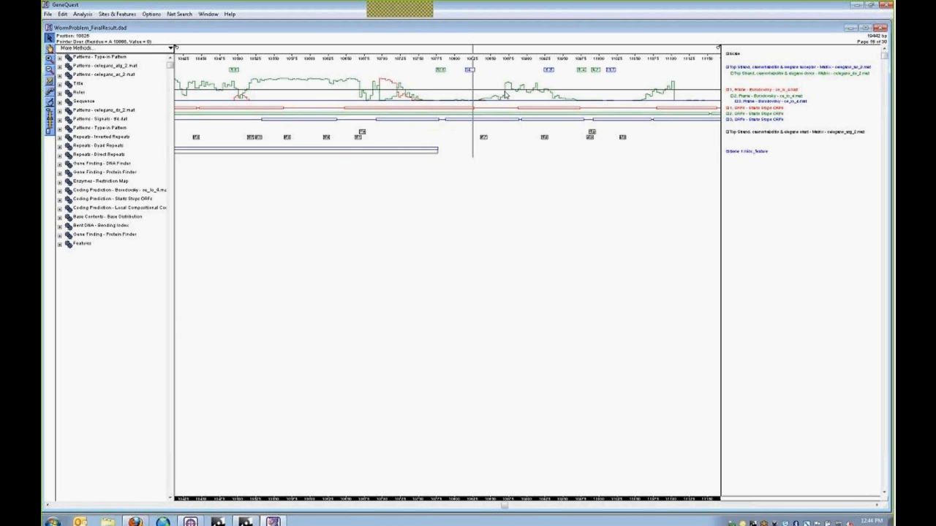
# - Select bases 10826–10972 and join them to Gene 1 as a third segment
pyautogui.keyDown('shift'); pyautogui.click(583, 74); pyautogui.keyUp('shift')
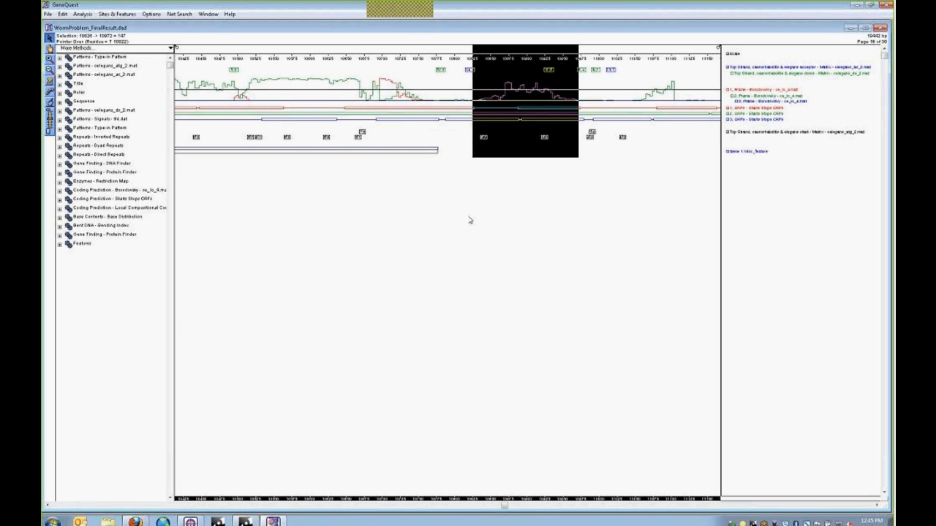
pyautogui.click(49, 92)
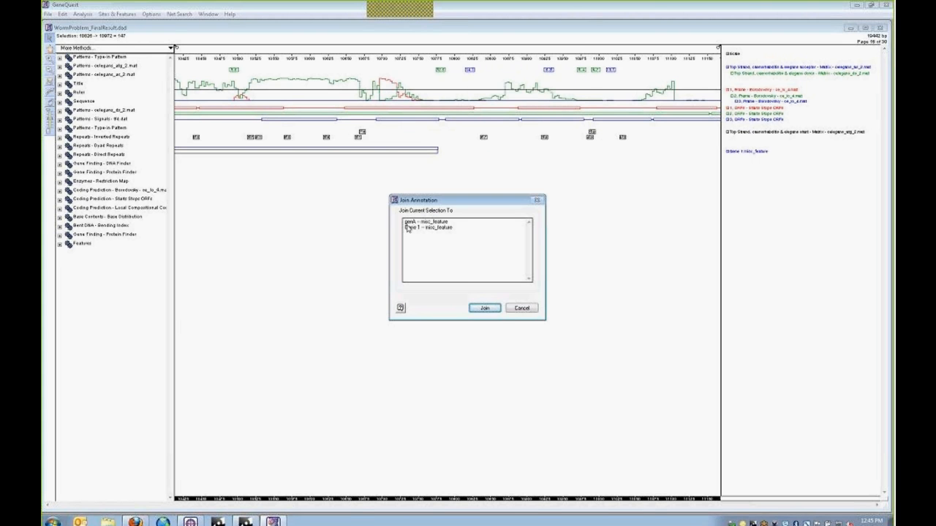
pyautogui.click(421, 231)
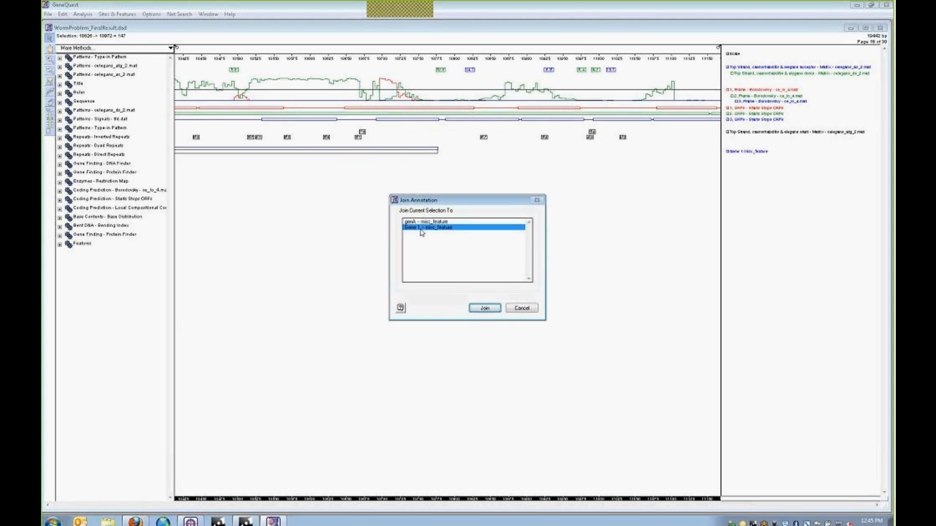
pyautogui.click(483, 309)
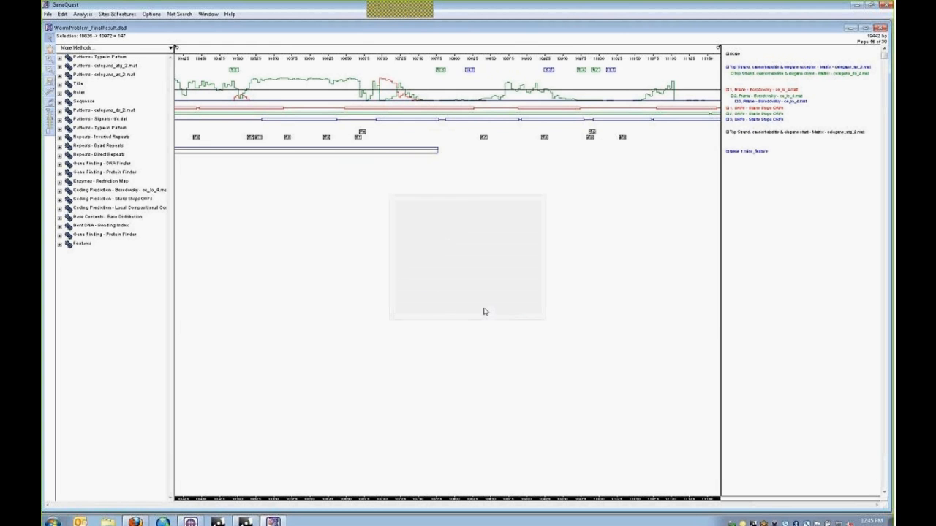
pyautogui.click(574, 263)
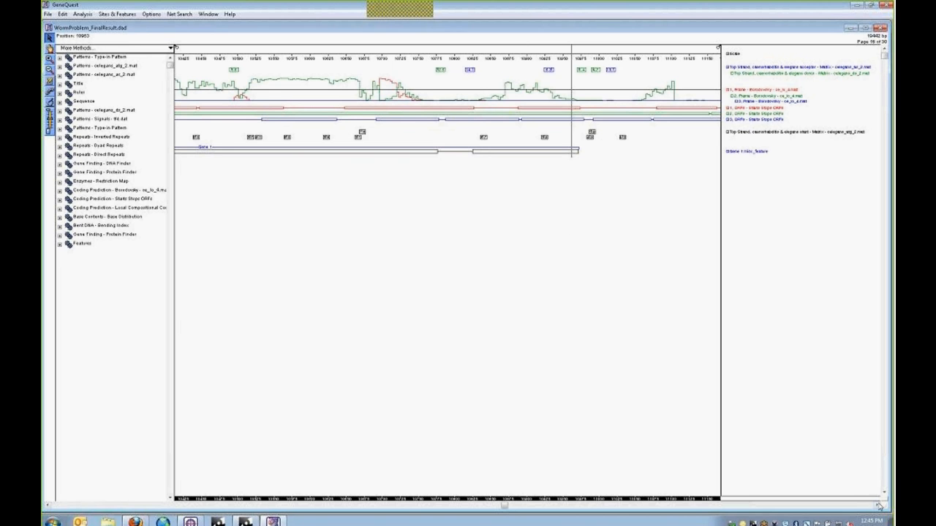
pyautogui.moveTo(878, 505); pyautogui.dragTo(878, 505)
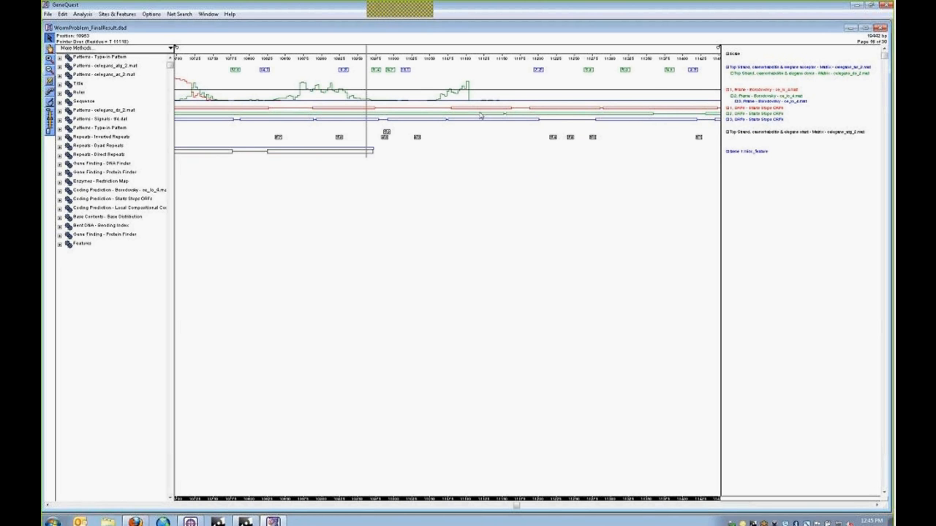
# - Mark position 11021 and expand 'Coding Prediction - Starts Stops ORFs' in the Method Curtain
pyautogui.moveTo(465, 117)
pyautogui.moveTo(385, 118)
pyautogui.click(406, 72)
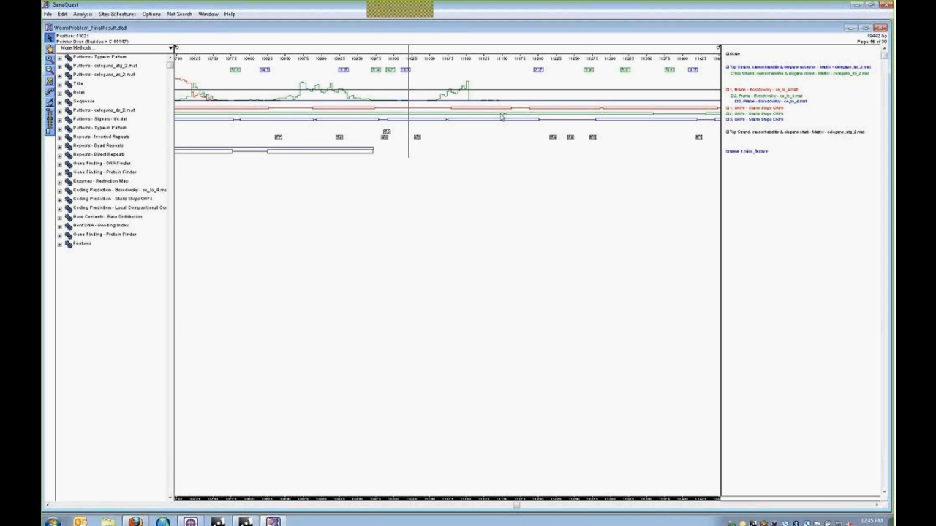
pyautogui.moveTo(502, 115)
pyautogui.click(60, 199)
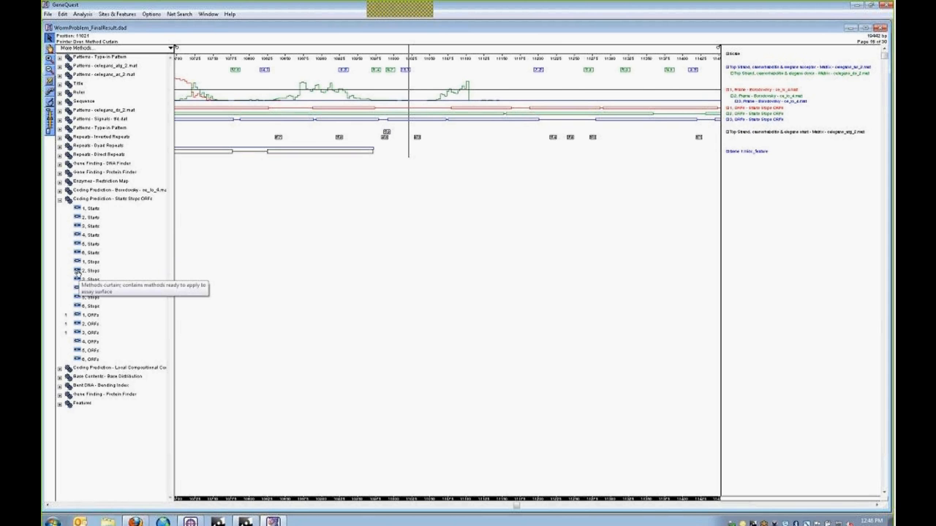
# - Add the '2. Stops' track to the map and select the ORF spanning 10124–11165
pyautogui.moveTo(82, 271); pyautogui.dragTo(264, 184)
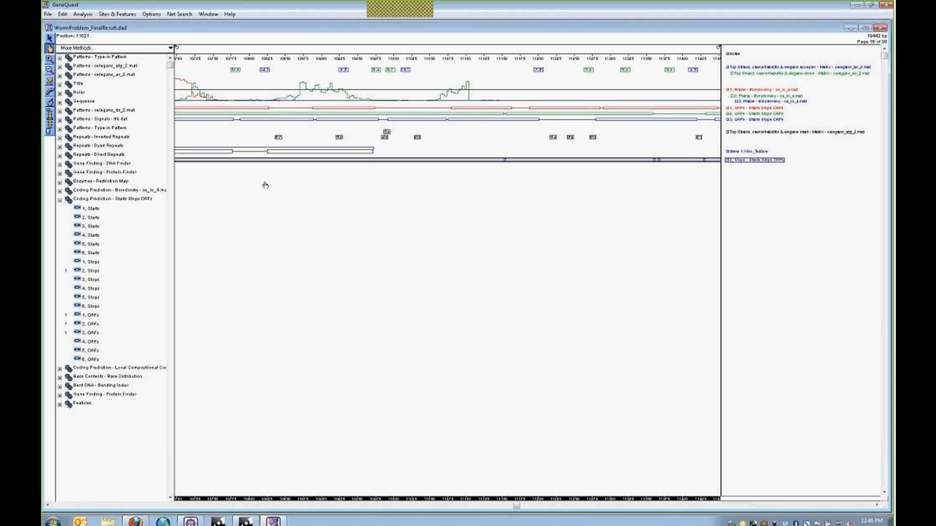
pyautogui.click(508, 174)
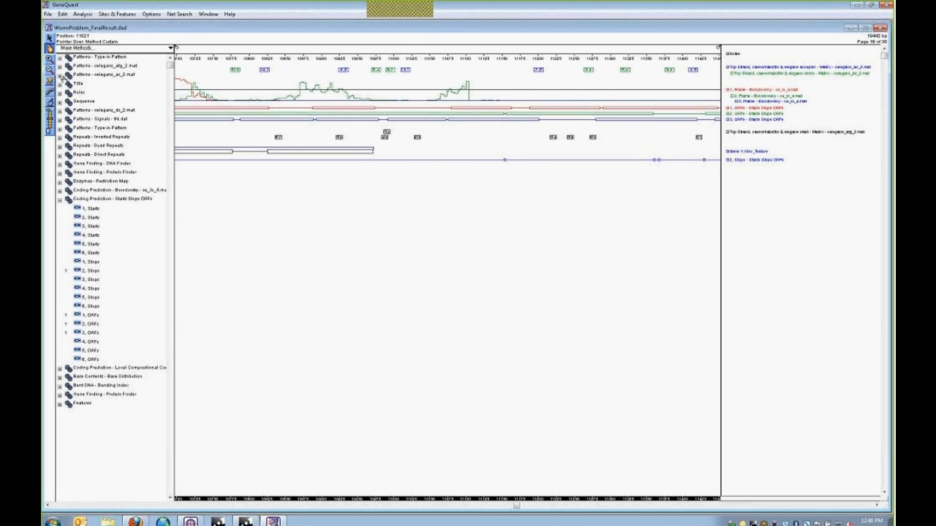
pyautogui.click(50, 37)
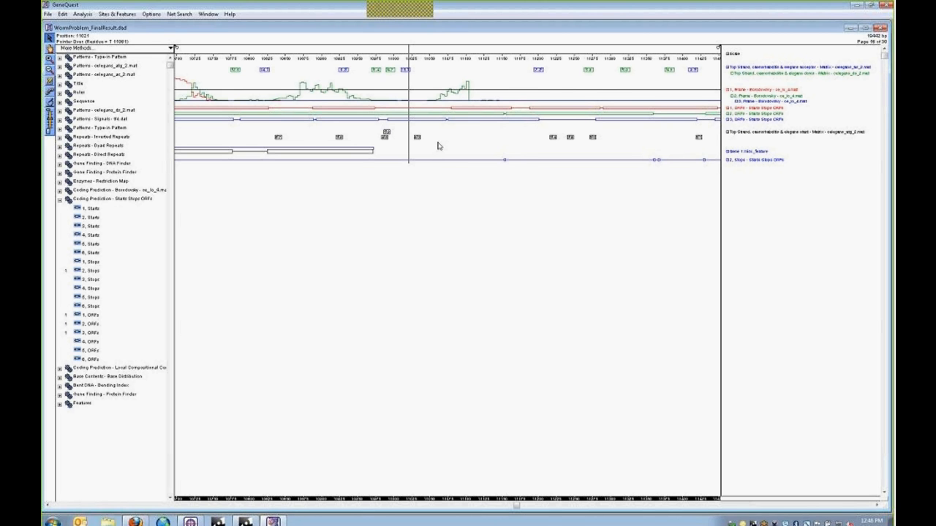
pyautogui.click(494, 119)
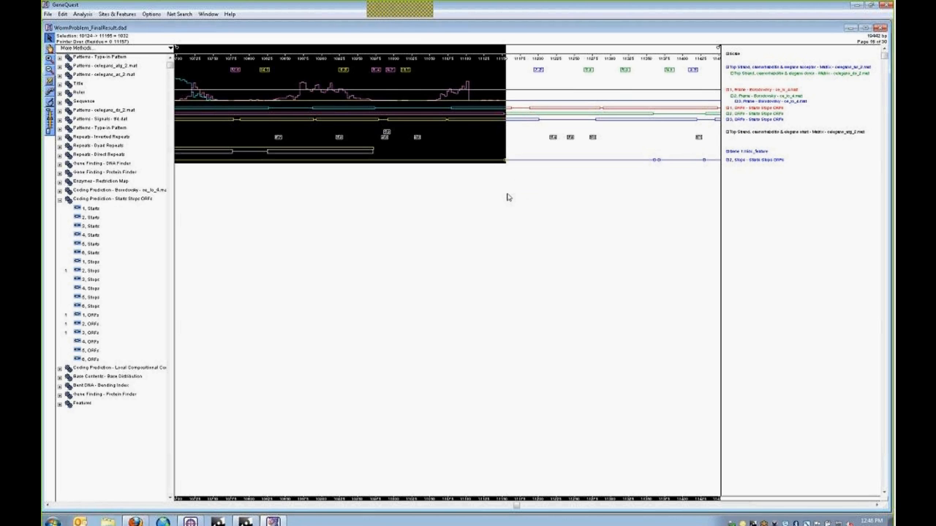
# - Select bases 11021–11165 and join them to Gene 1 as a fourth segment
pyautogui.click(405, 71)
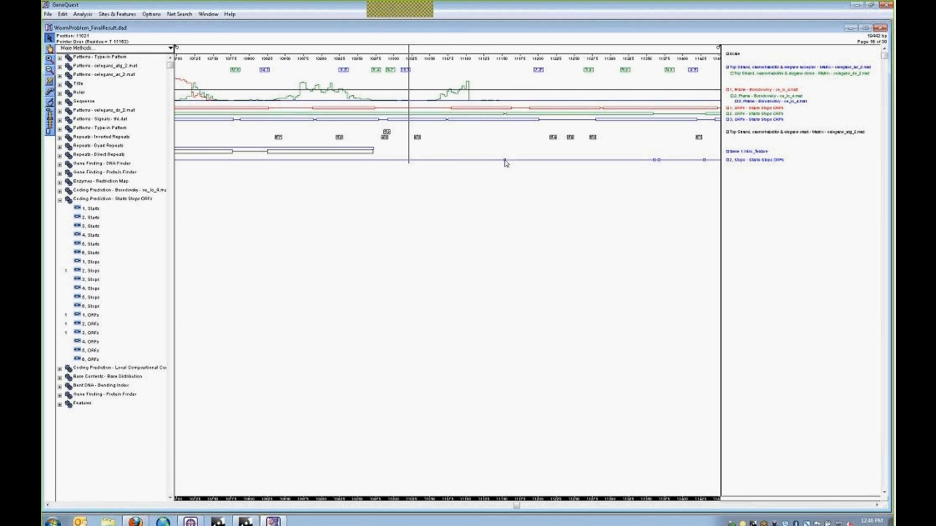
pyautogui.keyDown('shift'); pyautogui.click(505, 162); pyautogui.keyUp('shift')
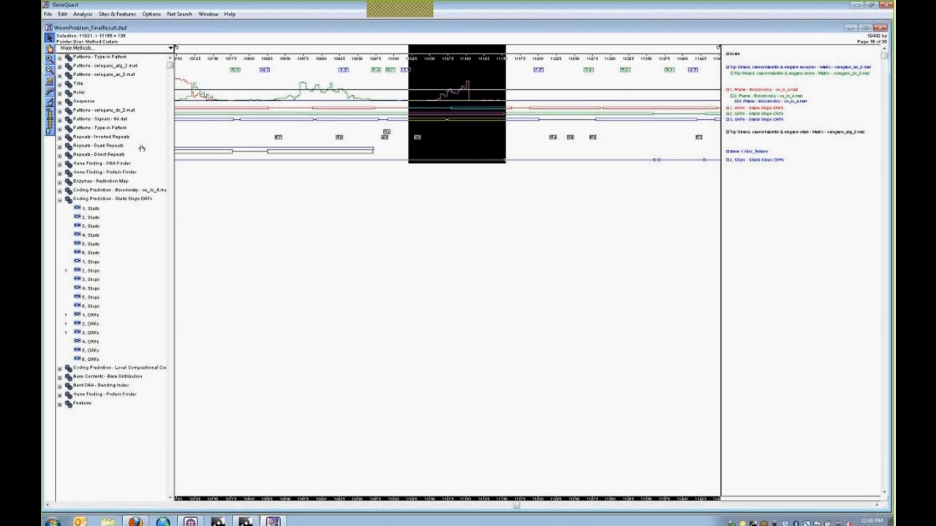
pyautogui.click(50, 103)
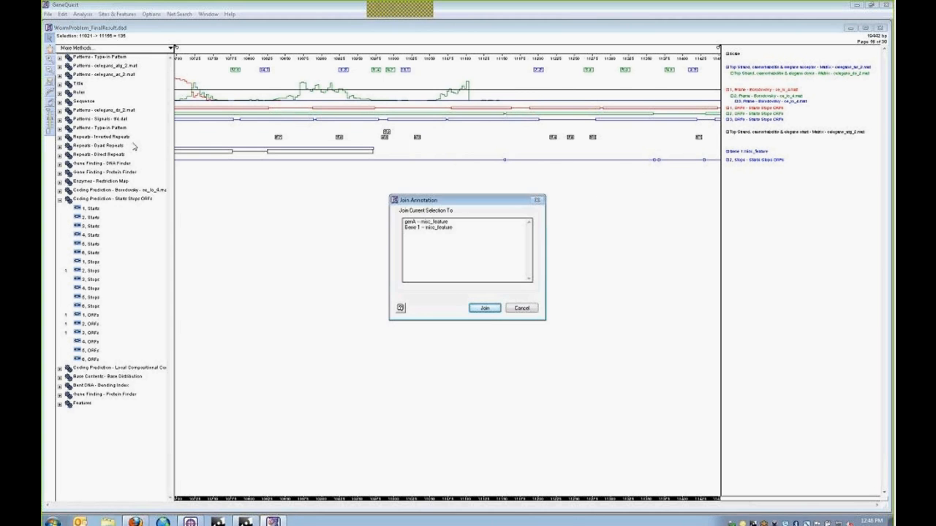
pyautogui.click(414, 228)
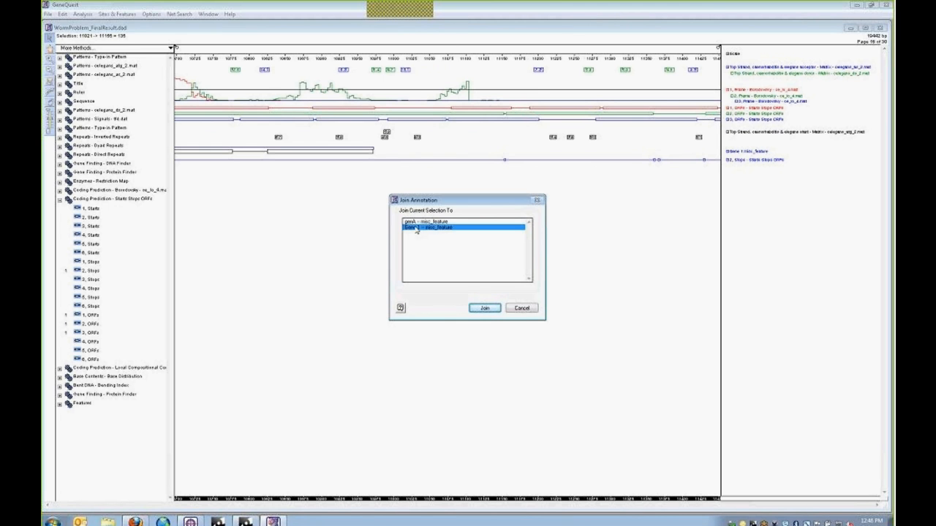
pyautogui.click(488, 310)
pyautogui.click(485, 237)
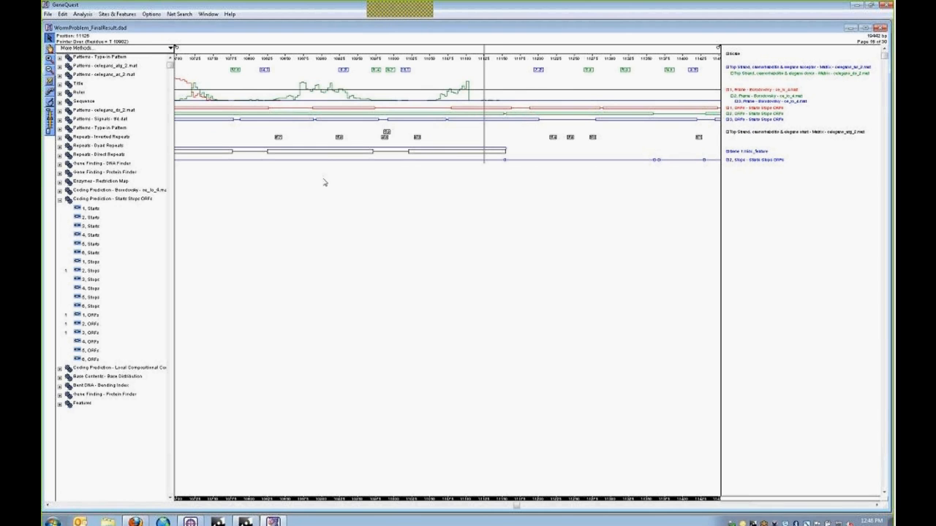
pyautogui.click(319, 153)
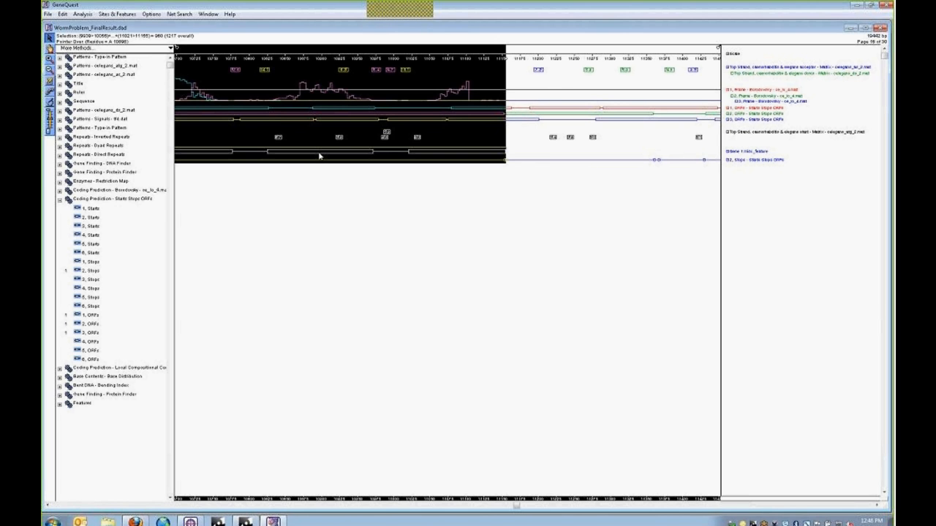
# - In Gene 1's properties, name the second, third and fourth segments Exon 2, Exon 3 and Exon 4
pyautogui.doubleClick(319, 156)
pyautogui.moveTo(183, 47); pyautogui.dragTo(494, 210)
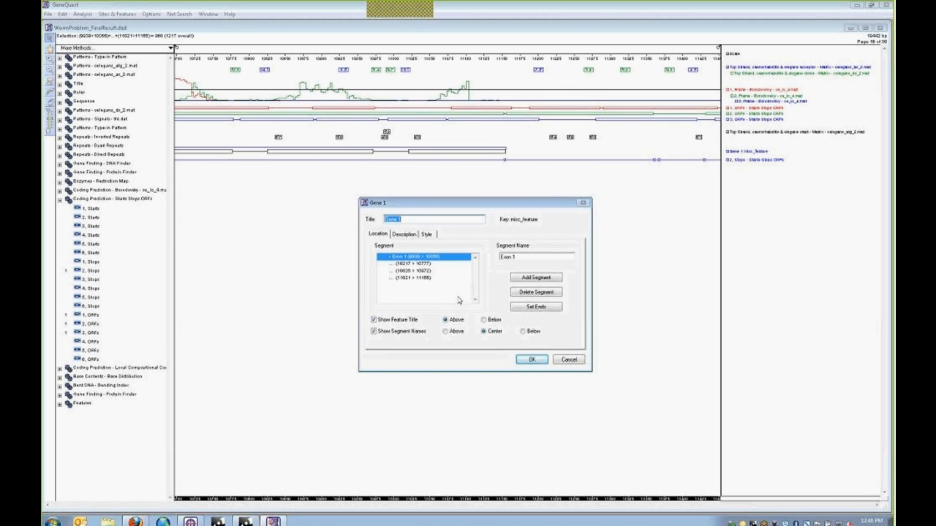
pyautogui.click(413, 263)
pyautogui.click(414, 258)
pyautogui.click(415, 265)
pyautogui.click(511, 258)
pyautogui.write('Exon 2')
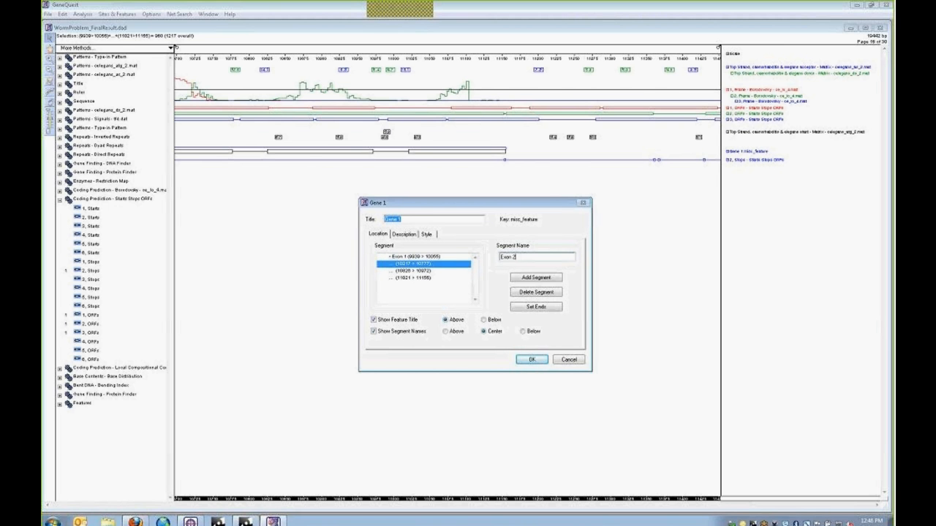
pyautogui.click(423, 271)
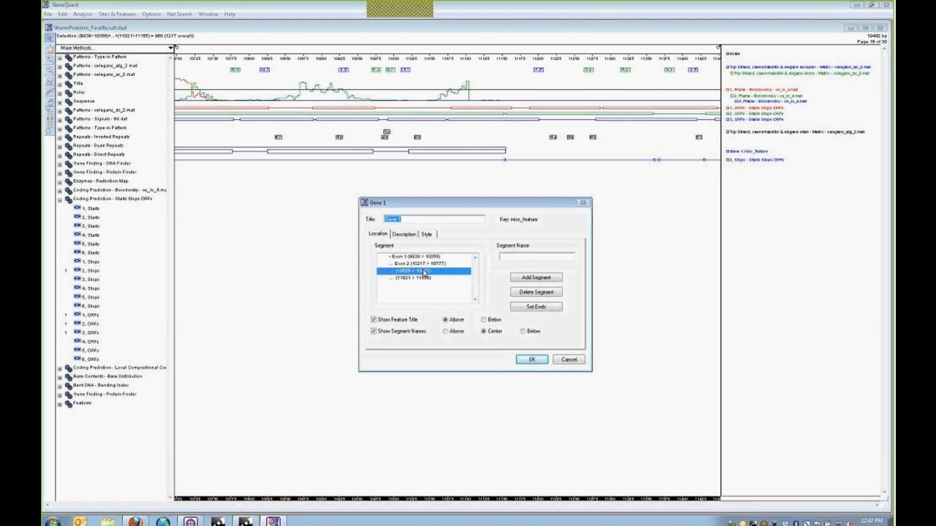
pyautogui.click(552, 258)
pyautogui.write('Exon 3')
pyautogui.click(424, 279)
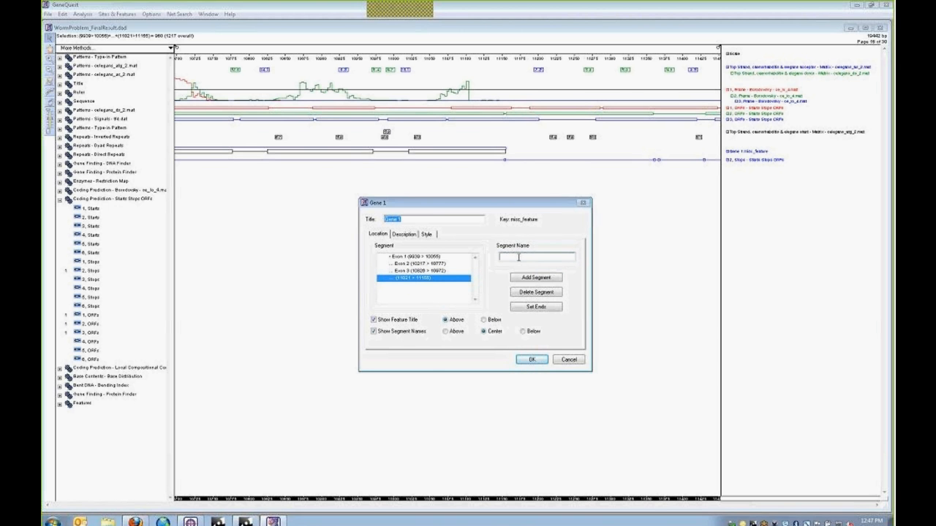
pyautogui.write('Exon4')
pyautogui.click(532, 359)
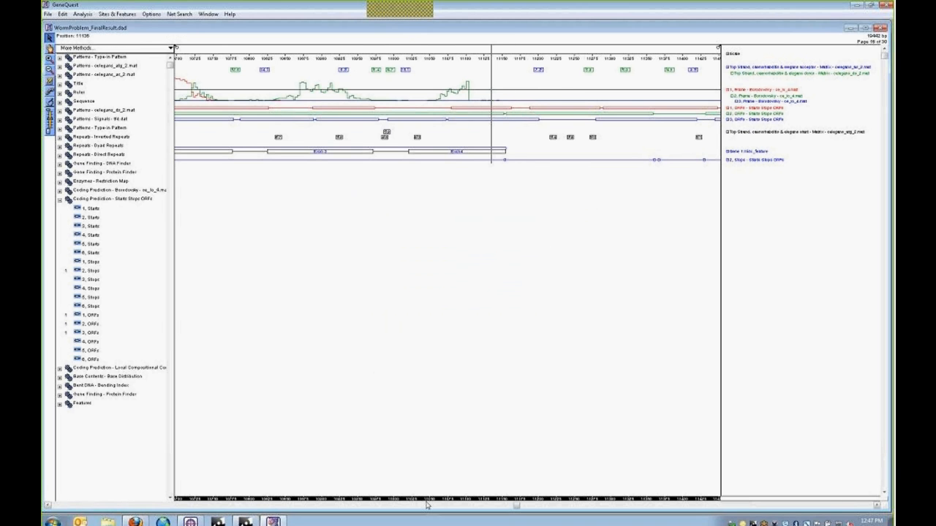
# - Zoom out twice so all four exons show, then select Gene 1's full 9939–11165 span
pyautogui.click(50, 70)
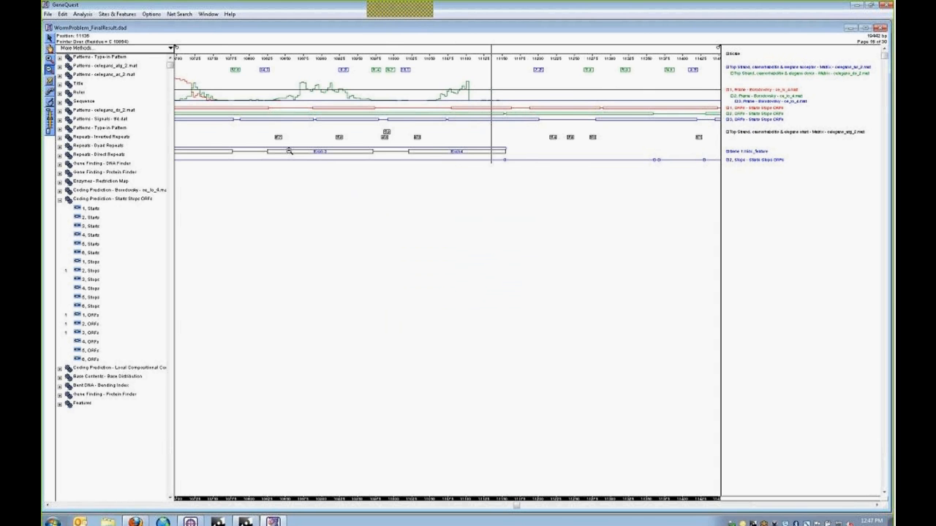
pyautogui.click(290, 150)
pyautogui.click(430, 155)
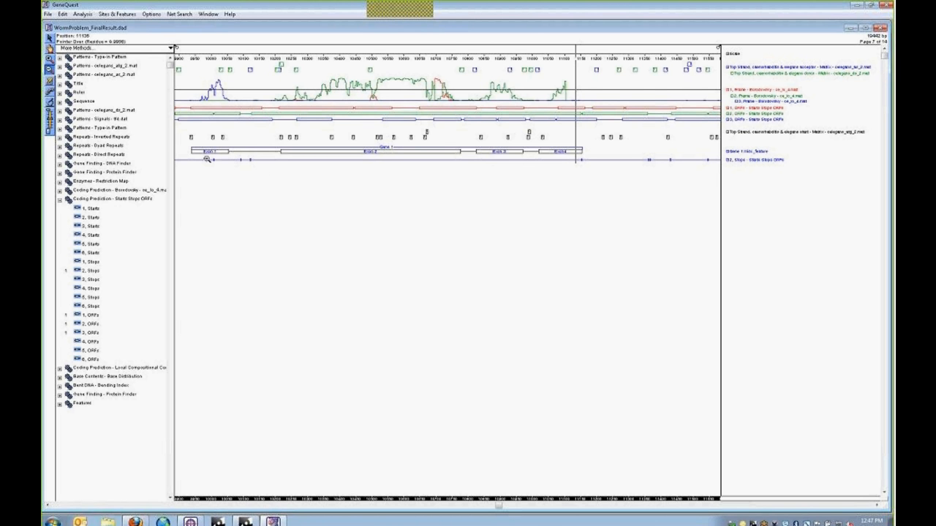
pyautogui.click(49, 37)
pyautogui.click(336, 156)
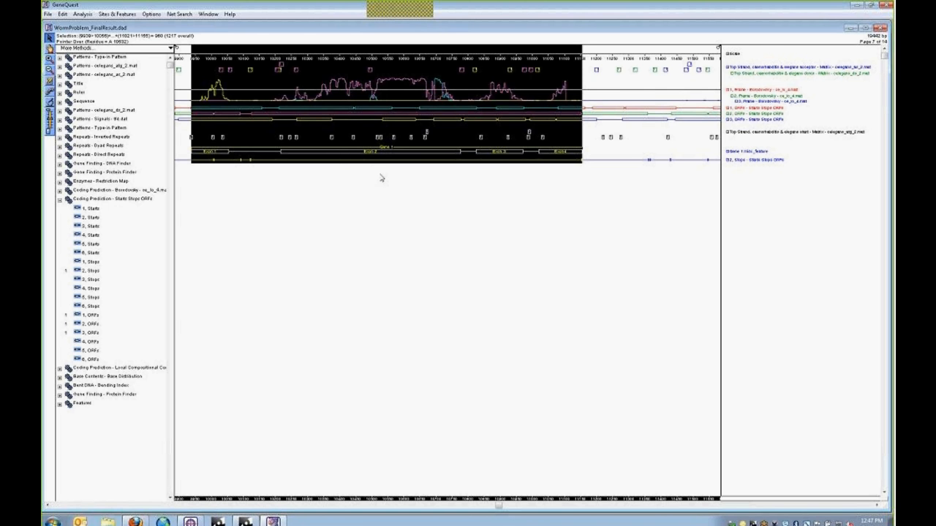
# - Run BLAST ORF against the nr database and move the Blast Results window to the centre
pyautogui.click(180, 14)
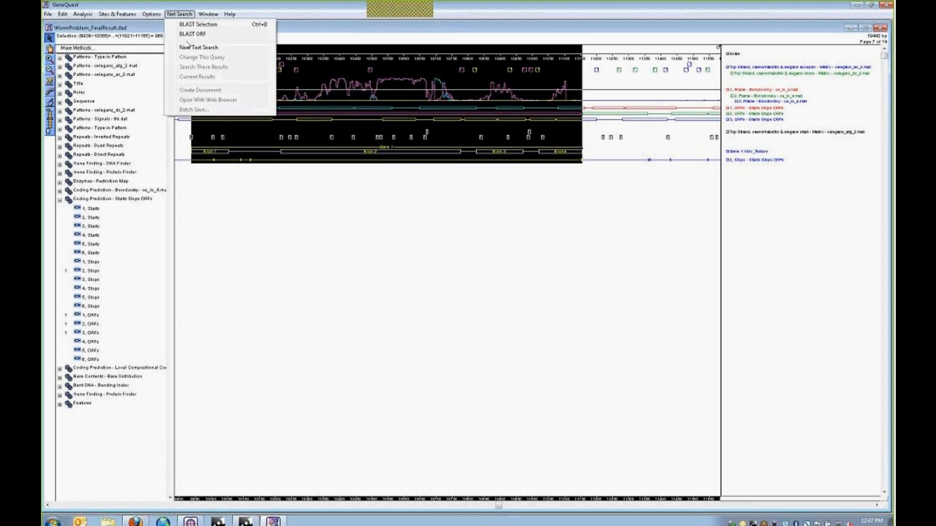
pyautogui.click(191, 35)
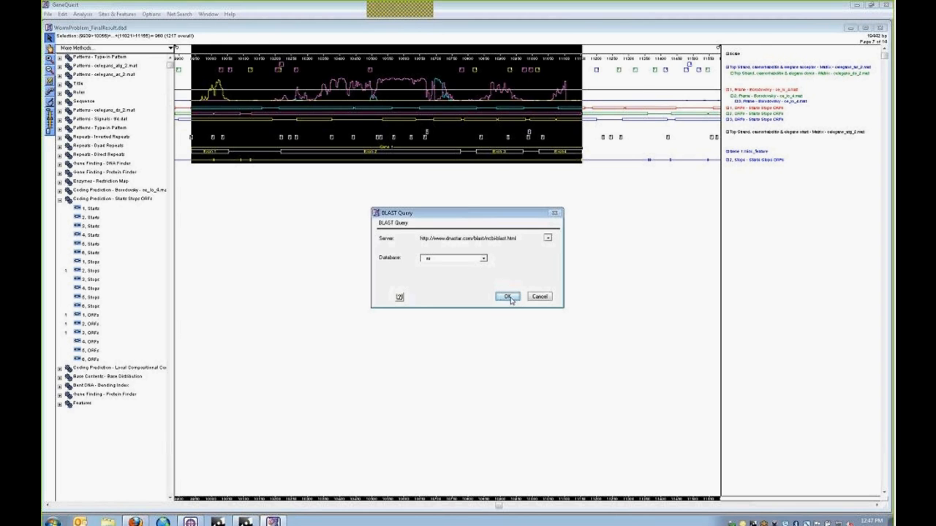
pyautogui.click(507, 297)
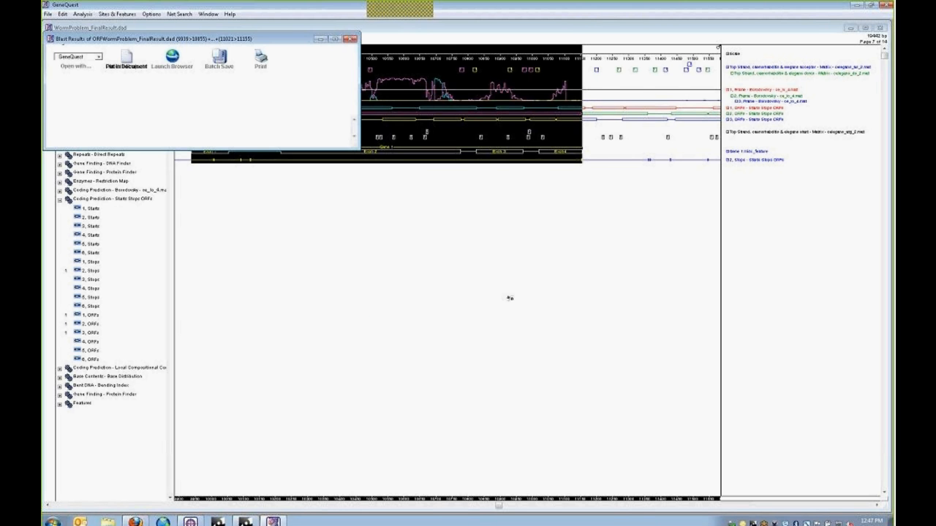
pyautogui.moveTo(226, 41); pyautogui.dragTo(494, 192)
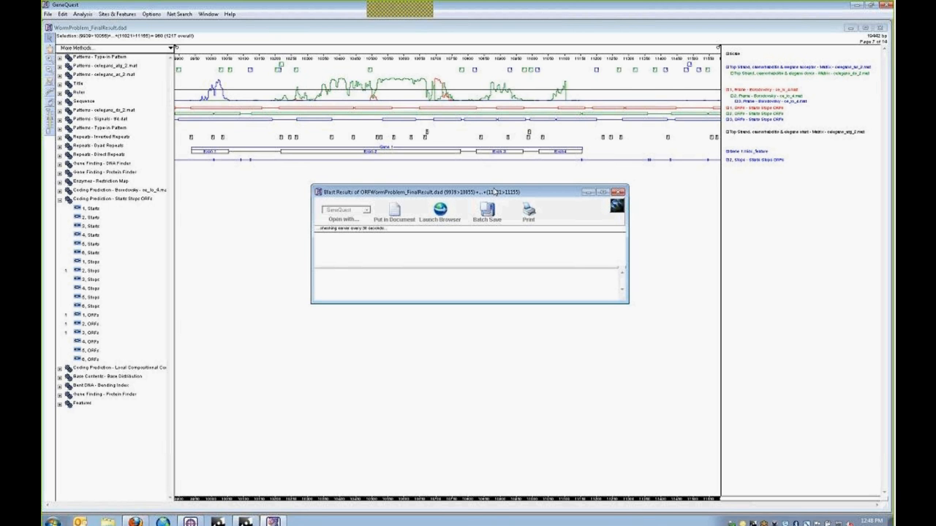
# - Shift the Blast Results window up-left and enlarge it to show the 11 hits and the top alignment
pyautogui.moveTo(495, 192); pyautogui.dragTo(469, 173)
pyautogui.moveTo(598, 281); pyautogui.dragTo(621, 366)
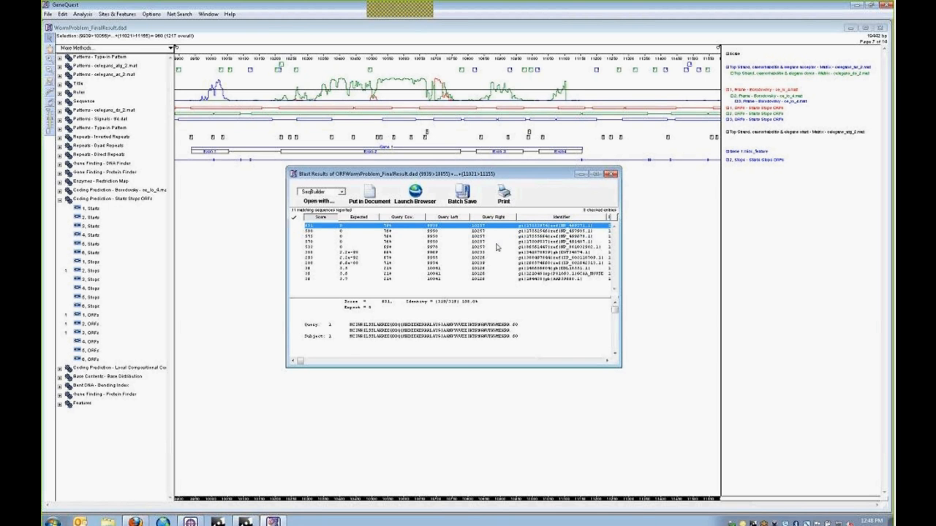
# - Put the Top 1 BLAST hit into the document as a Protein Finder track and close the results
pyautogui.moveTo(473, 367); pyautogui.dragTo(473, 437)
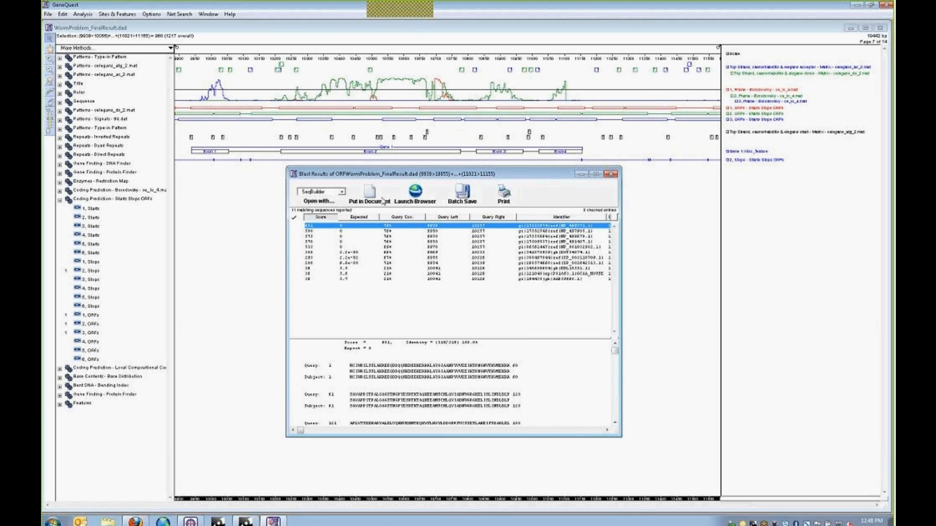
pyautogui.click(370, 192)
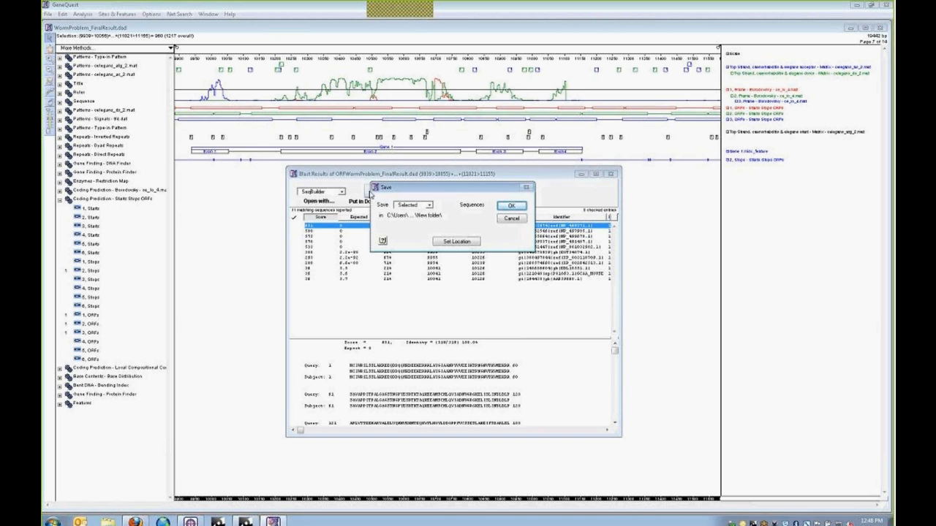
pyautogui.click(430, 206)
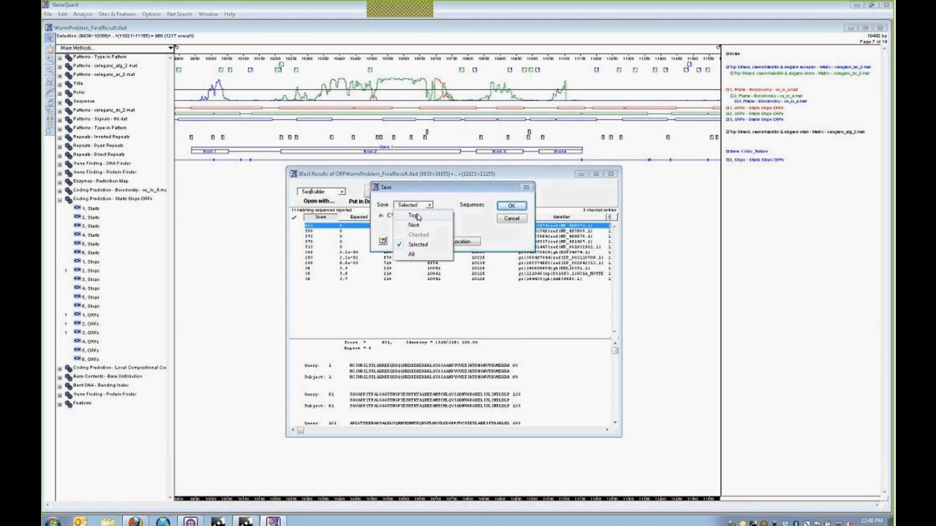
pyautogui.click(415, 217)
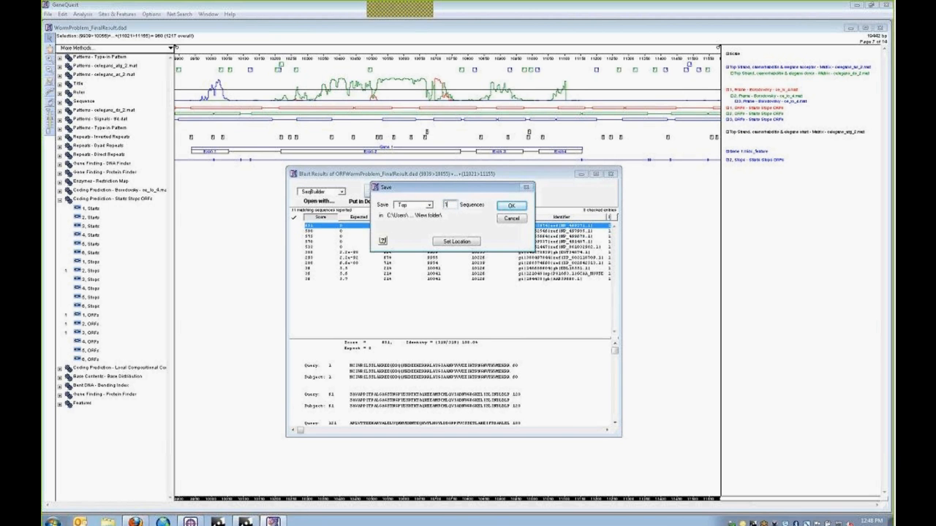
pyautogui.click(515, 208)
pyautogui.click(612, 174)
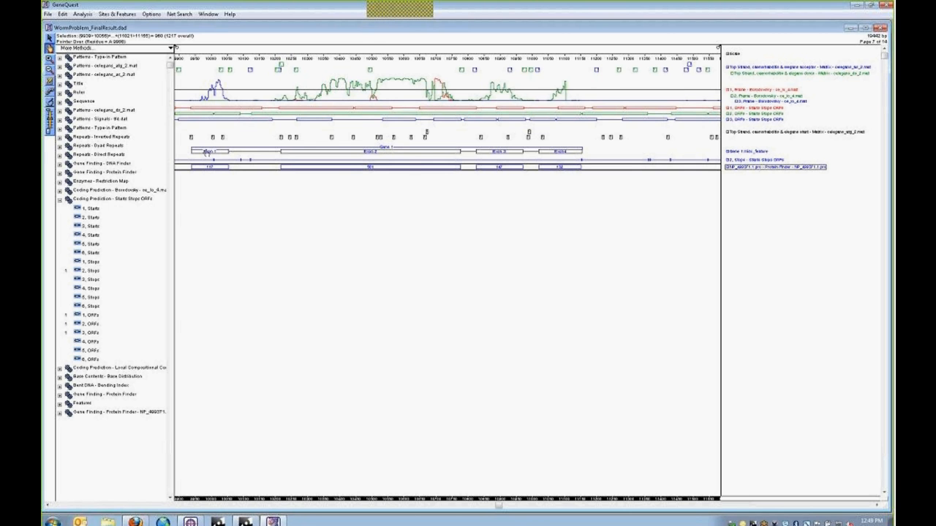
# - Select the whole Gene 1 range and start a BLAST Selection query on it
pyautogui.click(367, 152)
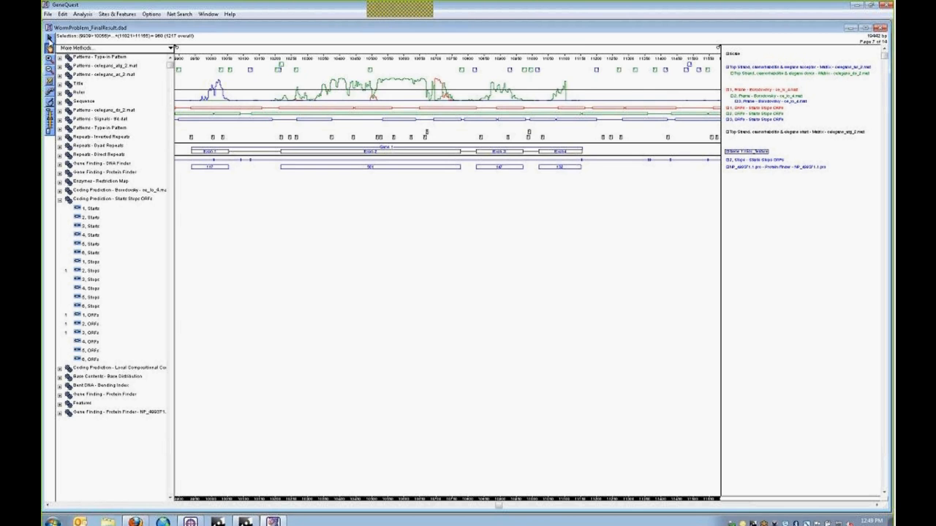
pyautogui.click(50, 37)
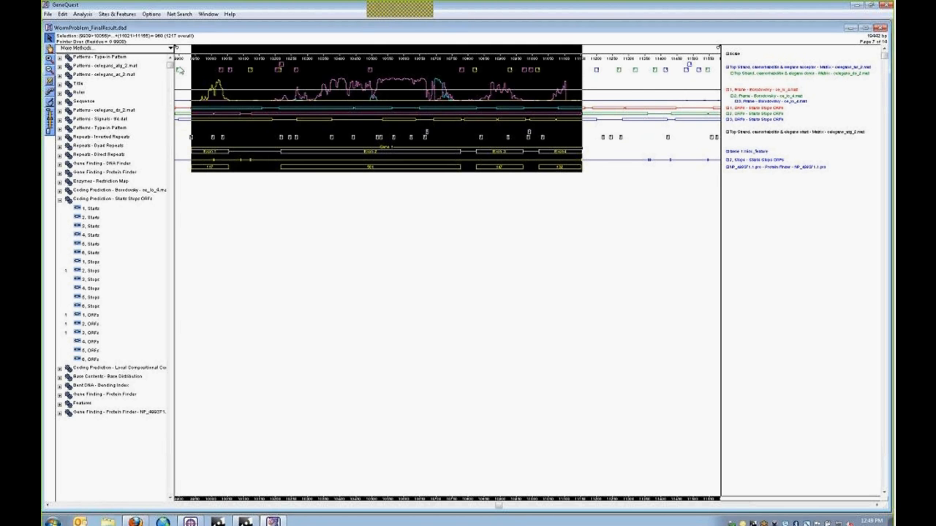
pyautogui.click(177, 15)
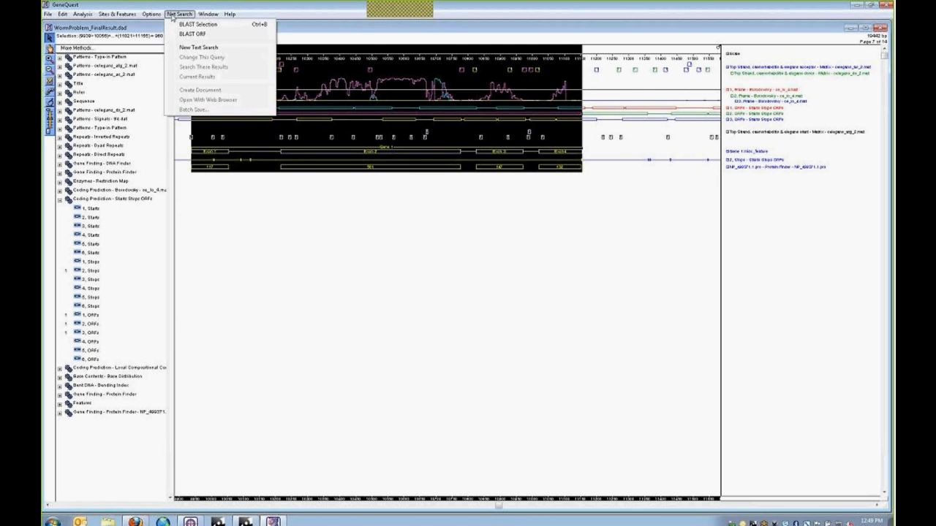
pyautogui.click(192, 24)
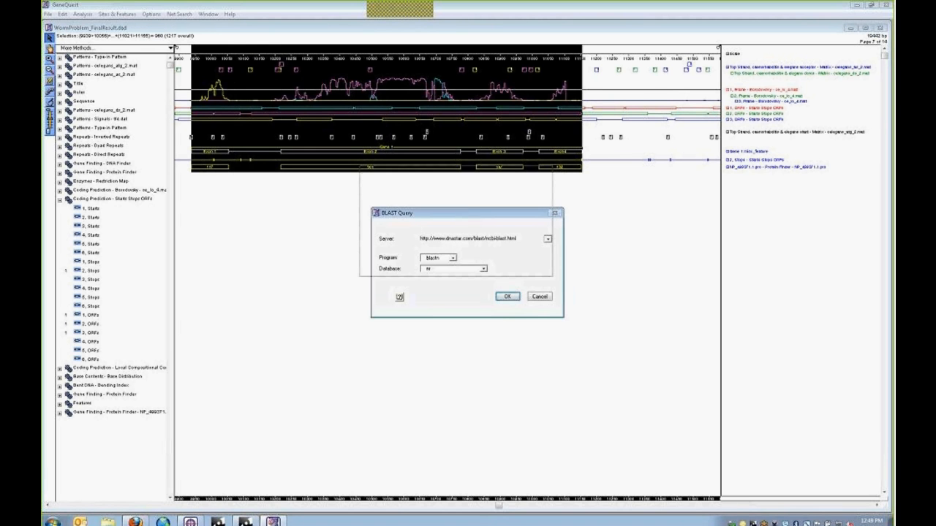
# - Keep blastn against nr in the BLAST Query dialog and bring up its help topic
pyautogui.click(433, 196)
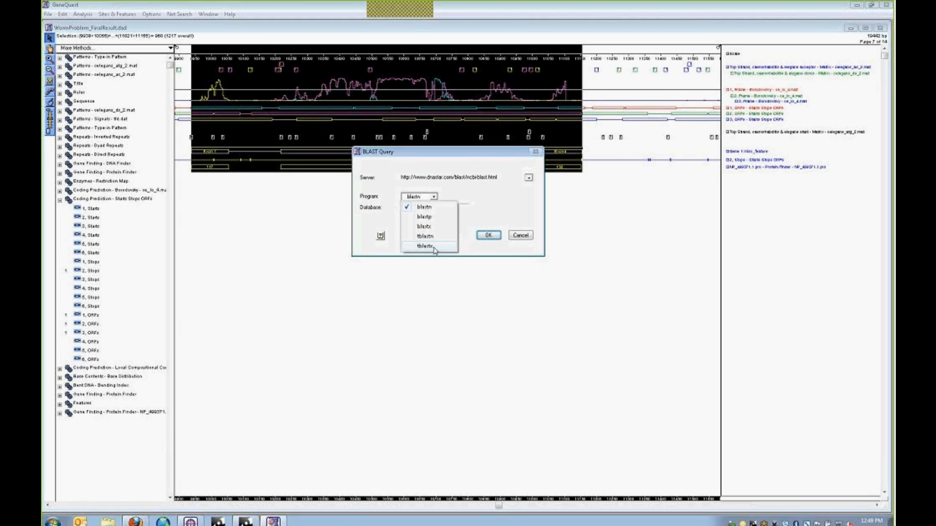
pyautogui.click(493, 202)
pyautogui.click(464, 209)
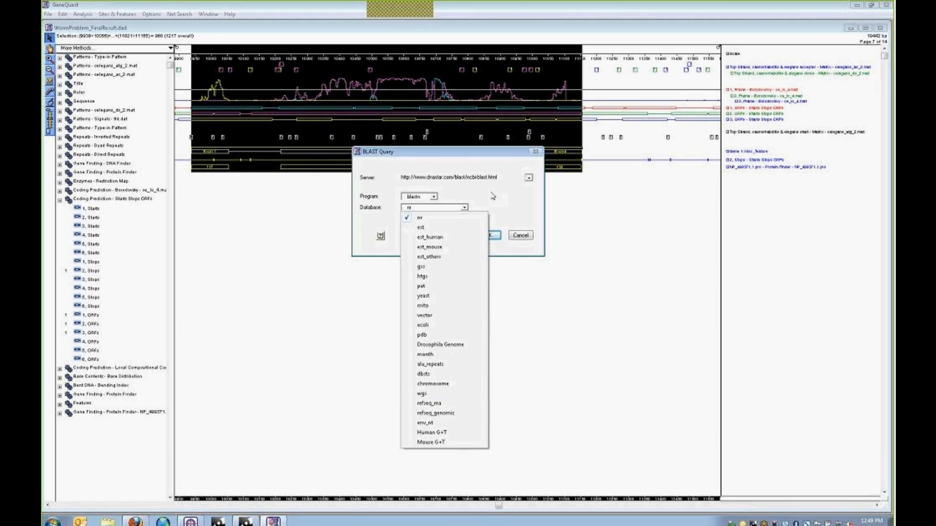
pyautogui.click(492, 196)
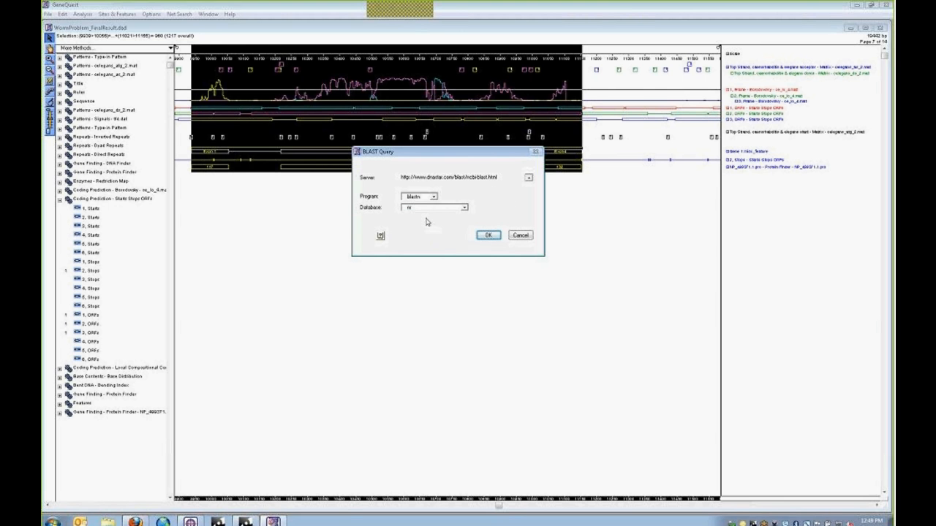
pyautogui.click(434, 197)
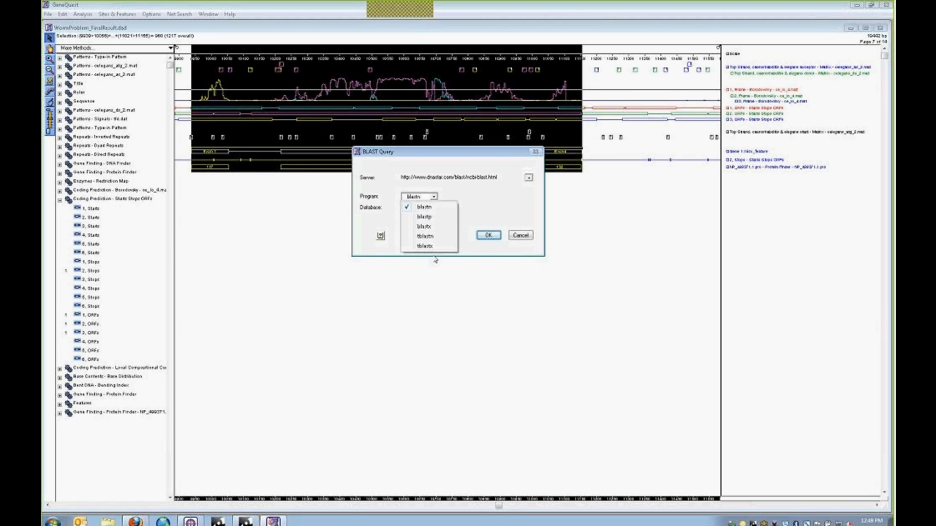
pyautogui.click(453, 209)
pyautogui.click(380, 236)
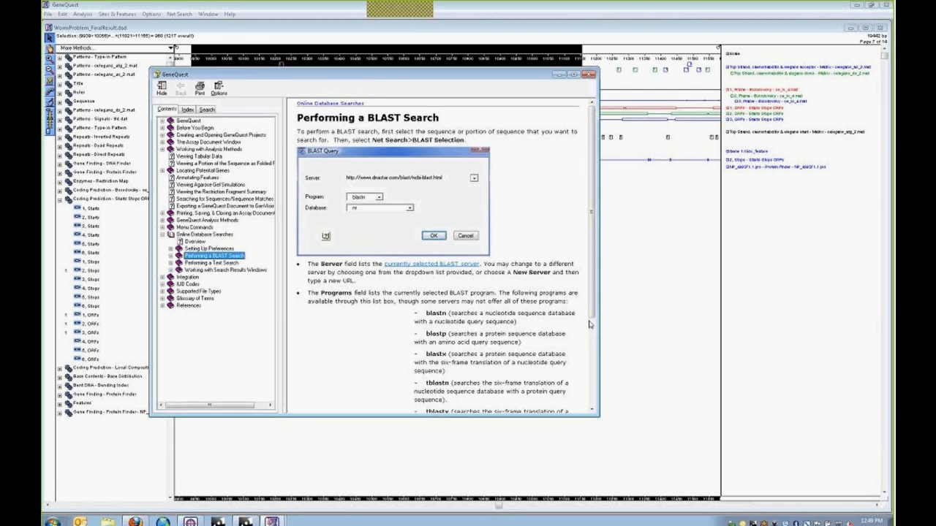
# - Widen the help, highlight the blastp and tblastx descriptions, then close help
pyautogui.moveTo(599, 326); pyautogui.dragTo(658, 325)
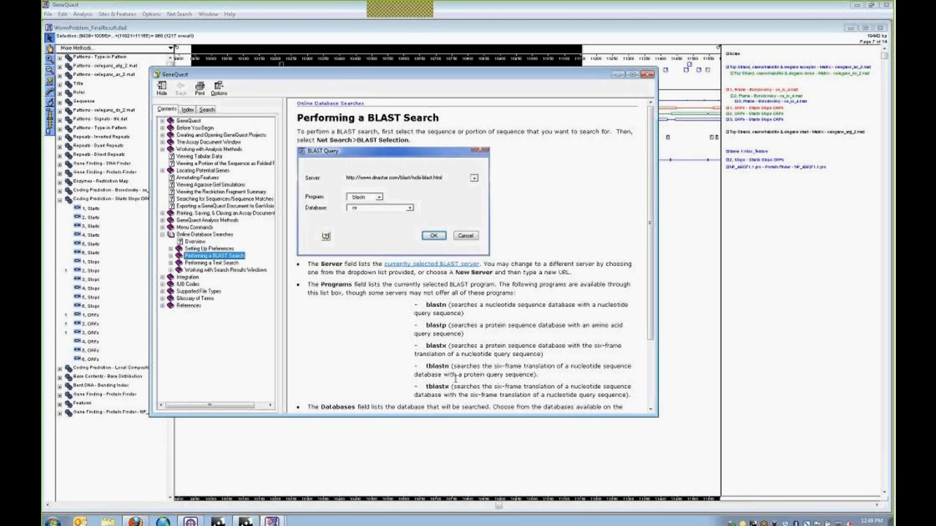
pyautogui.doubleClick(435, 325)
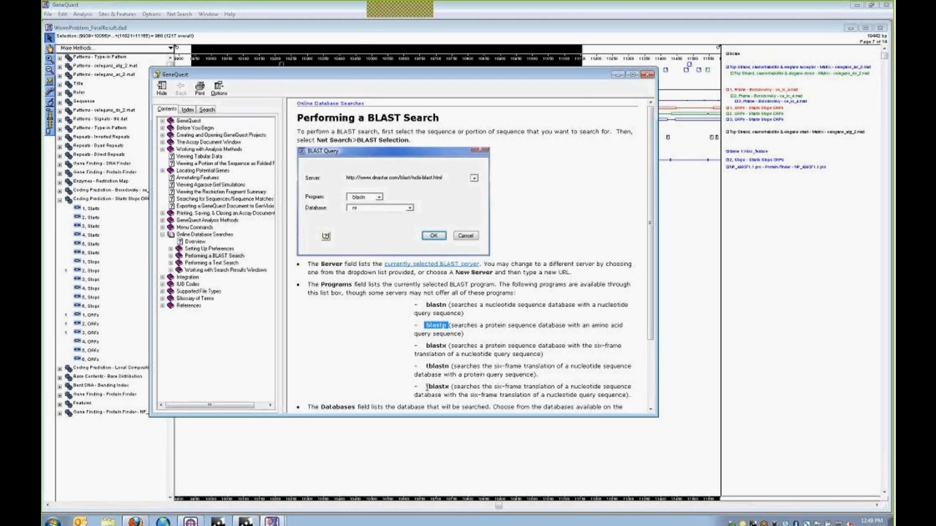
pyautogui.moveTo(426, 386); pyautogui.dragTo(450, 387)
pyautogui.scroll(-3, 427, 368)
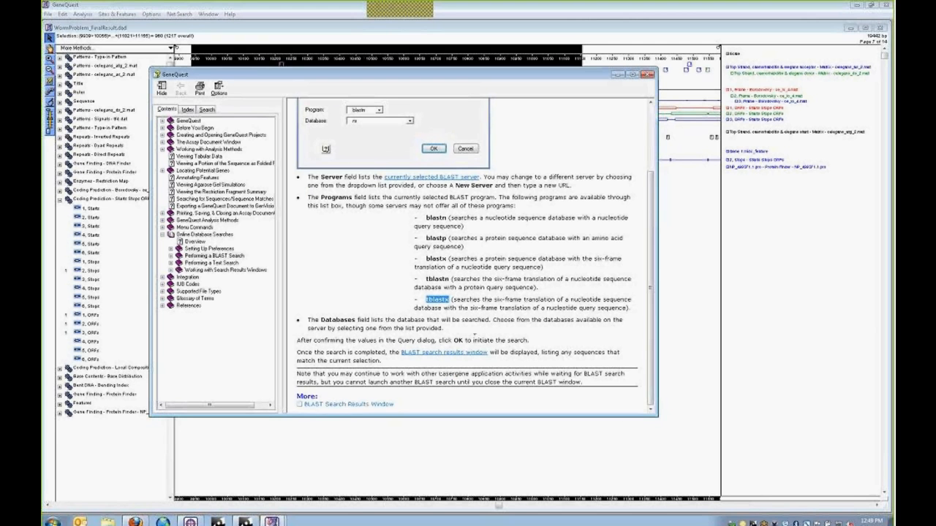
pyautogui.click(553, 287)
pyautogui.click(648, 76)
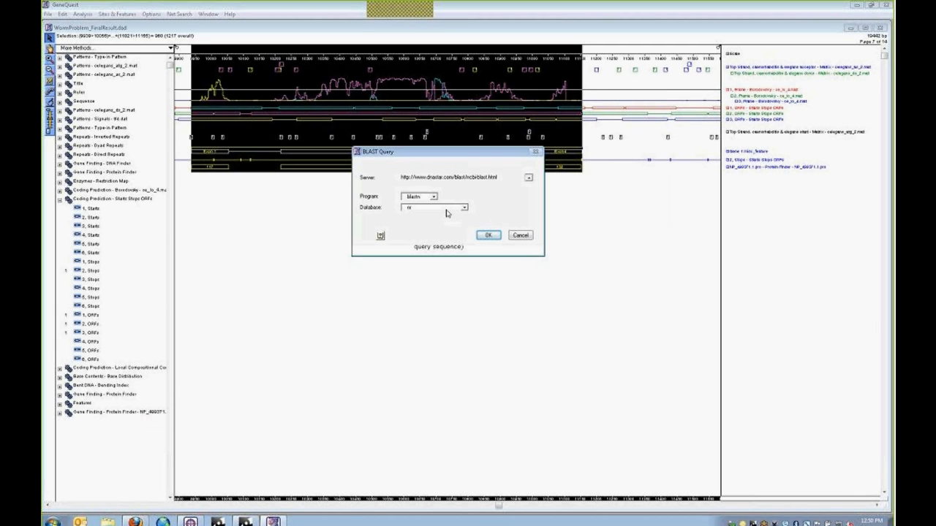
# - Cancel the BLAST query and close WormProblem_FinalResult, answering the save prompt
pyautogui.click(432, 198)
pyautogui.click(432, 198)
pyautogui.click(521, 235)
pyautogui.click(520, 248)
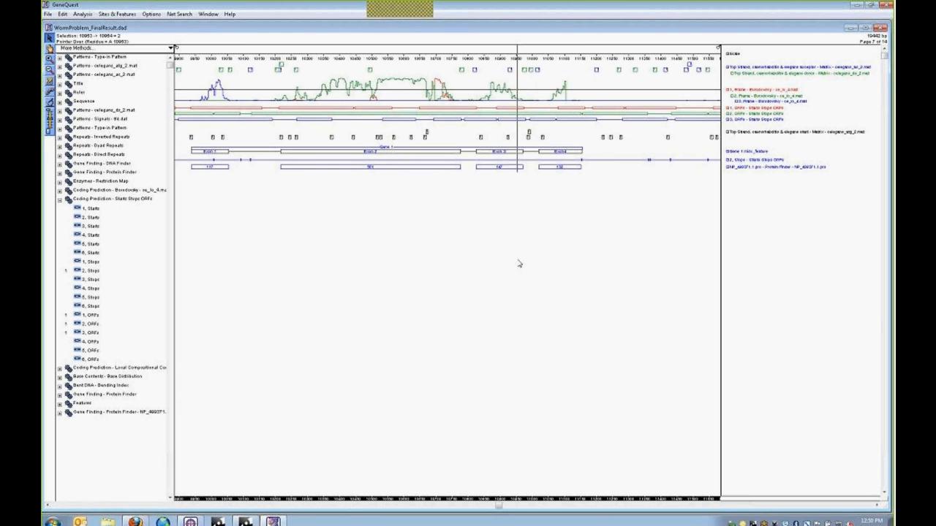
pyautogui.moveTo(193, 97)
pyautogui.click(881, 28)
pyautogui.click(467, 88)
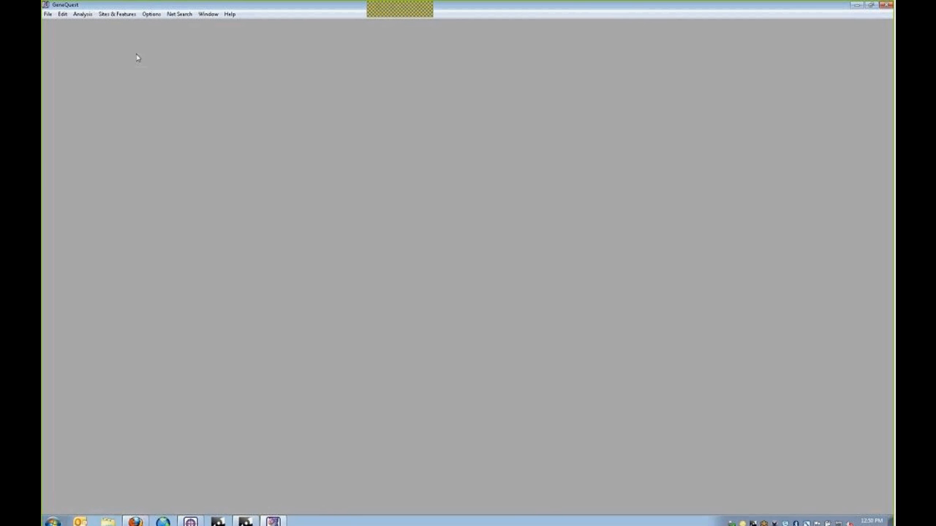
# - Open Genomic backbone for GQ.seq and widen the method names panel
pyautogui.click(48, 15)
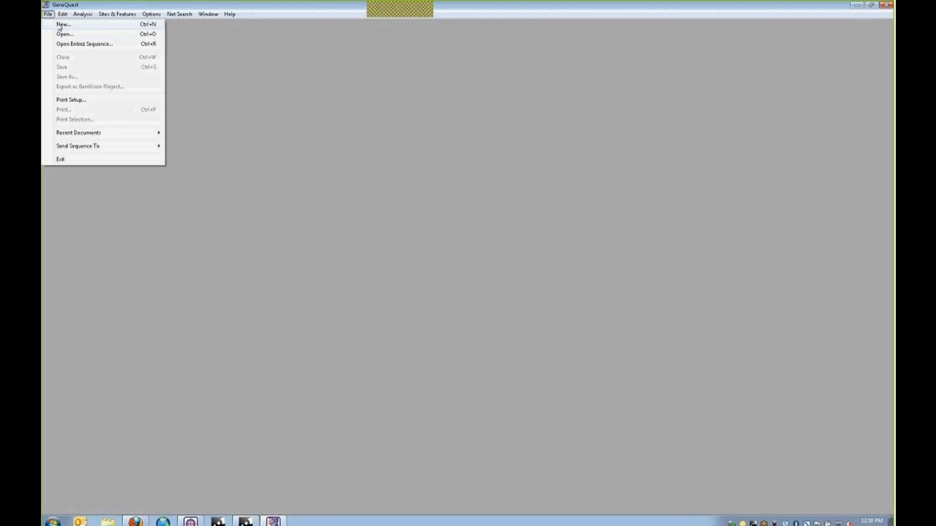
pyautogui.click(61, 33)
pyautogui.click(150, 130)
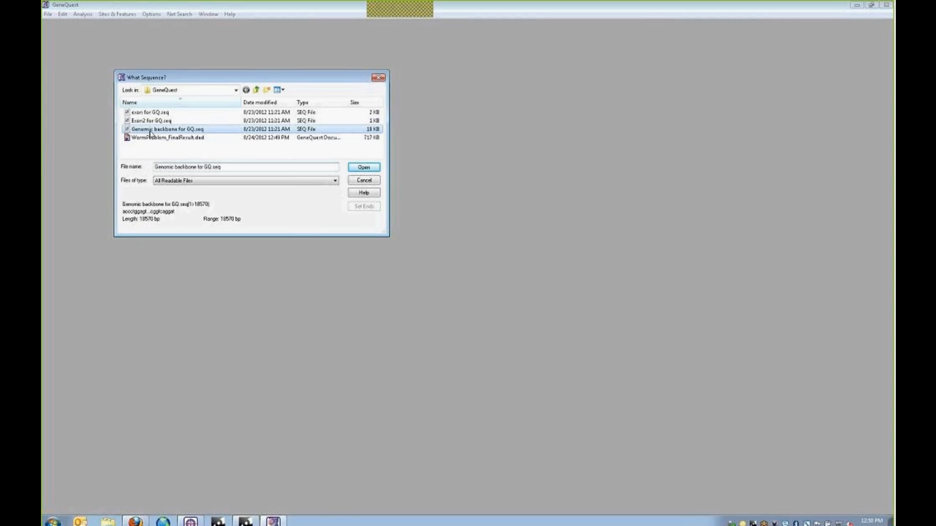
pyautogui.doubleClick(150, 130)
pyautogui.moveTo(123, 50); pyautogui.dragTo(171, 50)
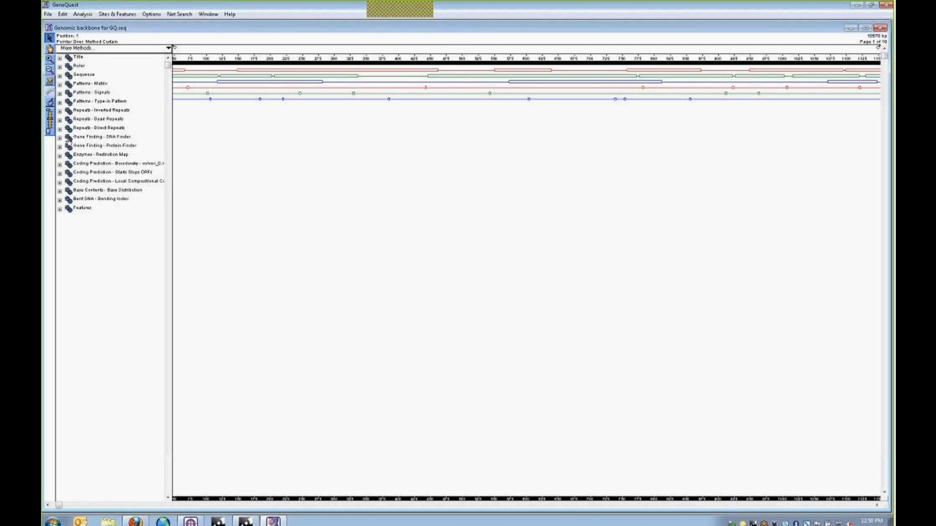
# - Add exon for GQ.seq and Exon2 for GQ.seq to the DNA Finder sequence set
pyautogui.click(60, 139)
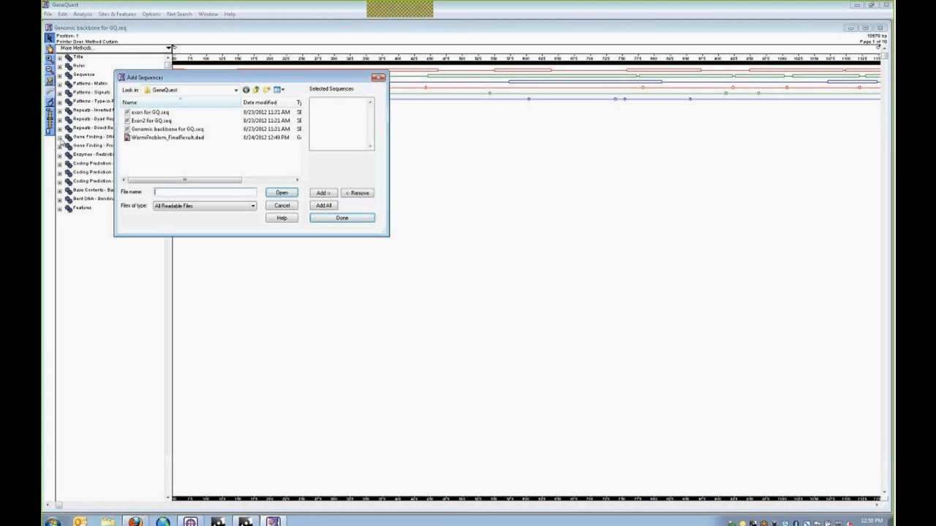
pyautogui.click(150, 112)
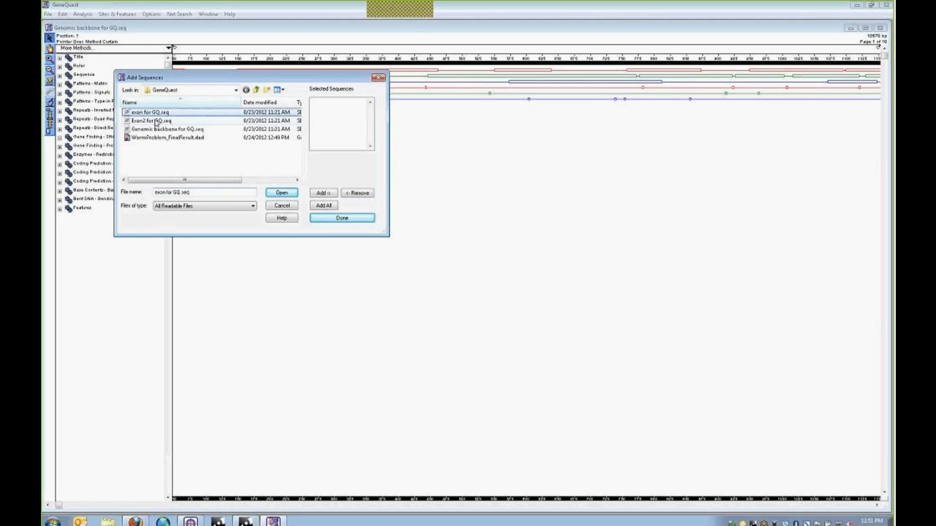
pyautogui.keyDown('ctrl'); pyautogui.click(150, 120); pyautogui.keyUp('ctrl')
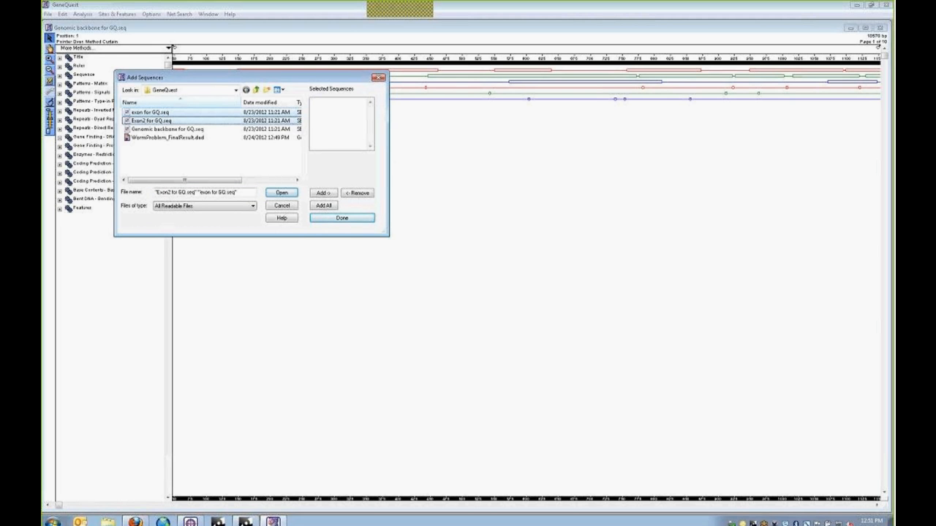
pyautogui.click(326, 195)
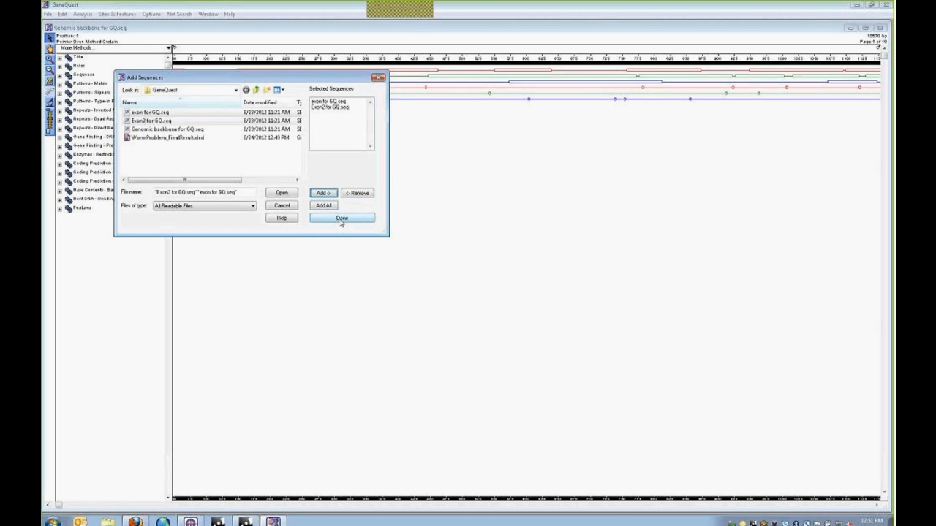
pyautogui.click(342, 219)
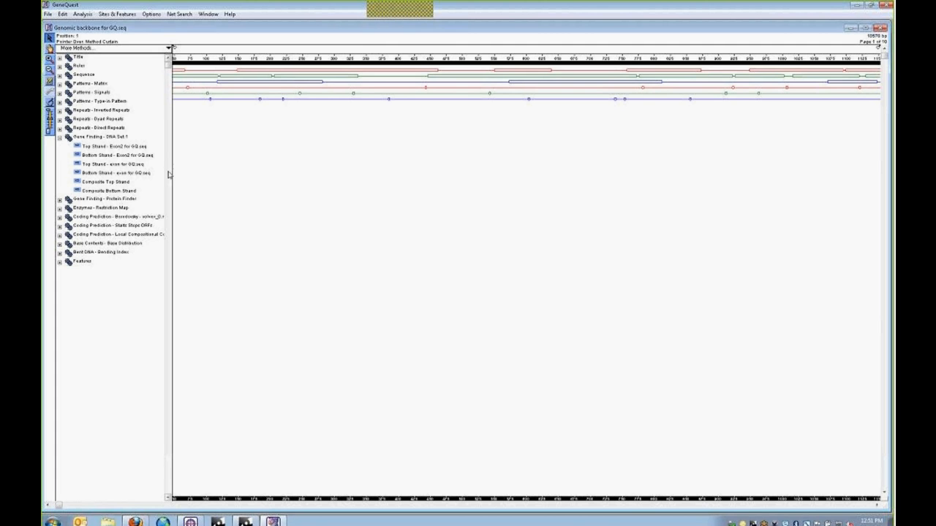
# - Drag the Composite Top Strand and Composite Bottom Strand tracks onto the genomic map
pyautogui.scroll(-1, 170, 177)
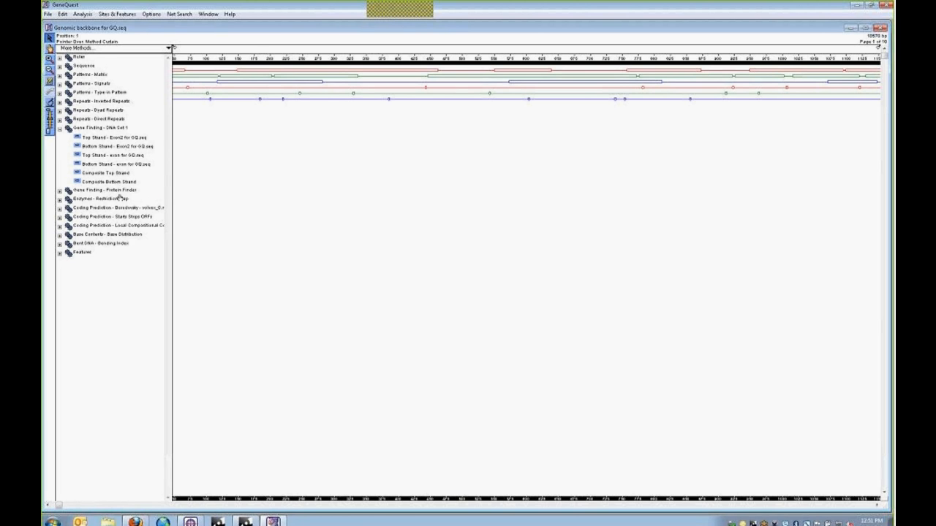
pyautogui.click(82, 174)
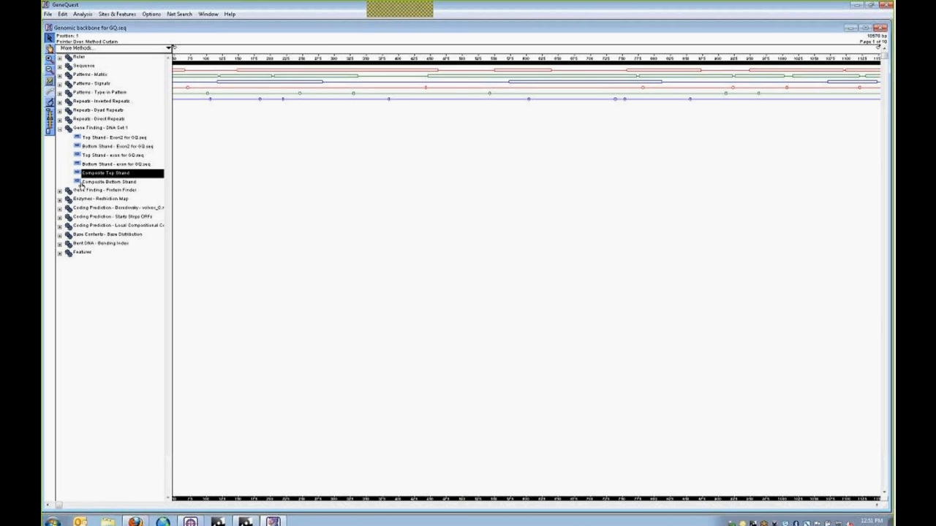
pyautogui.keyDown('ctrl'); pyautogui.click(82, 184); pyautogui.keyUp('ctrl')
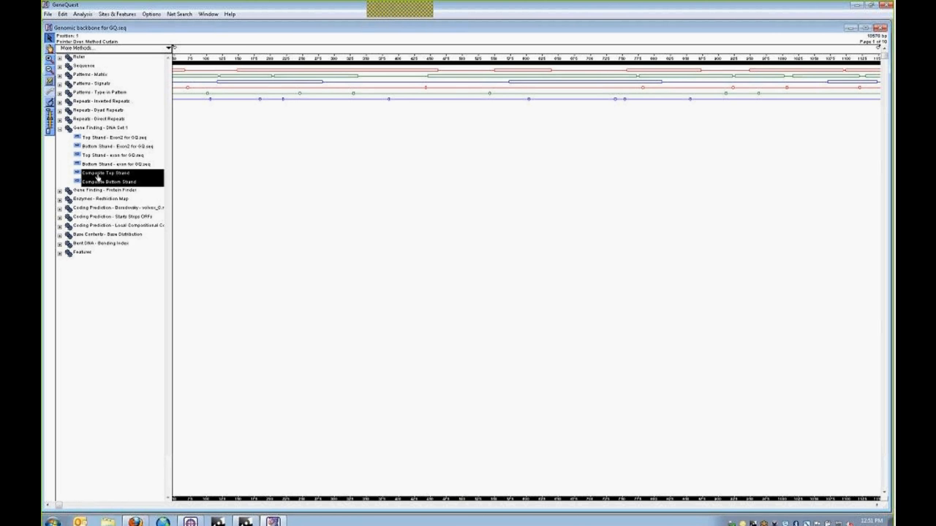
pyautogui.moveTo(97, 174); pyautogui.dragTo(253, 152)
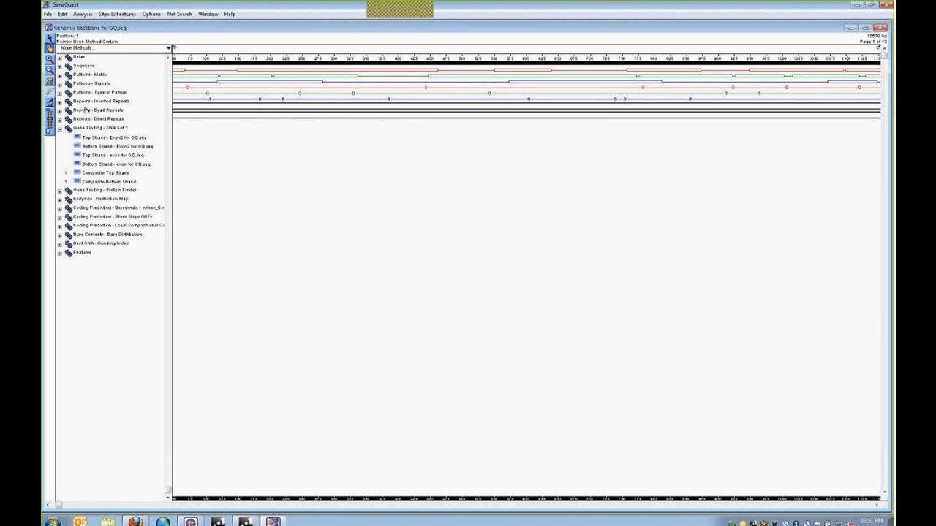
# - Zoom the map out, scroll to the end of the genome, and reveal the track legend
pyautogui.click(518, 104)
pyautogui.click(731, 112)
pyautogui.click(742, 149)
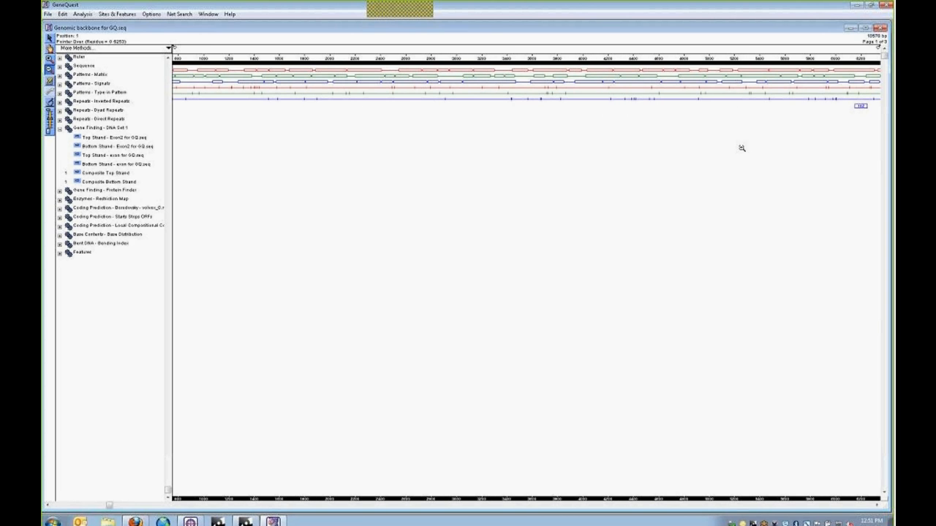
pyautogui.click(877, 505)
pyautogui.click(877, 506)
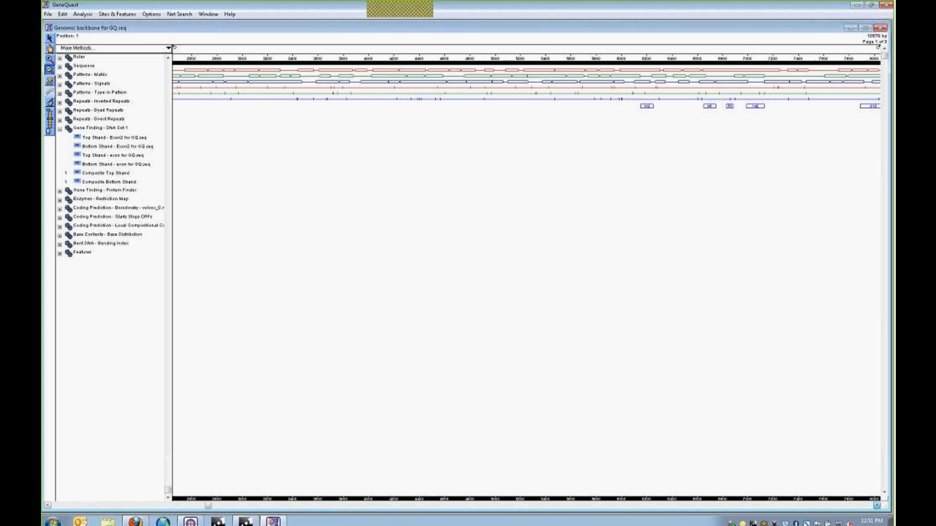
pyautogui.click(876, 505)
pyautogui.click(877, 505)
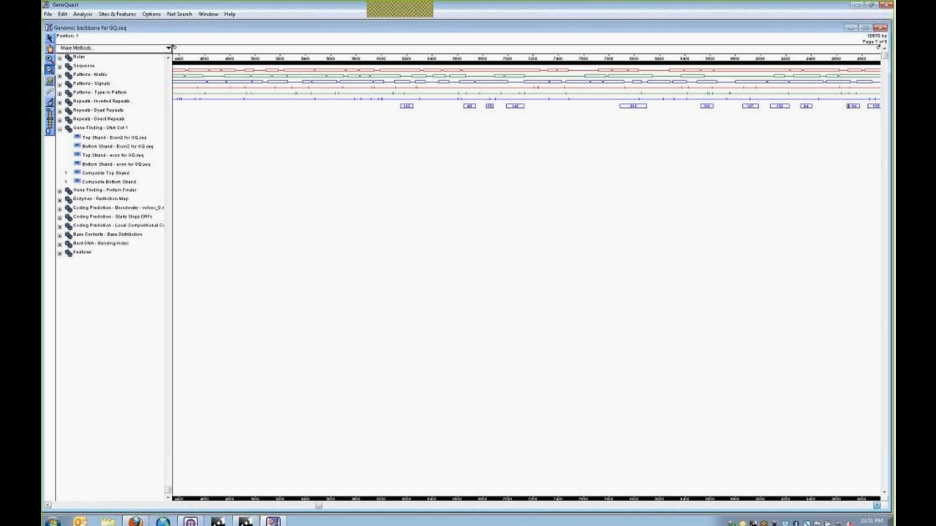
pyautogui.click(877, 505)
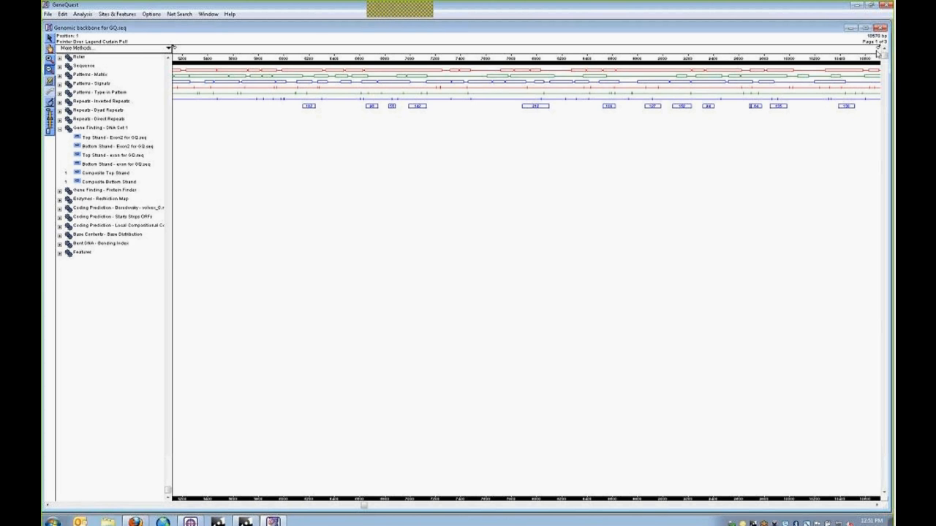
pyautogui.moveTo(808, 48); pyautogui.dragTo(765, 49)
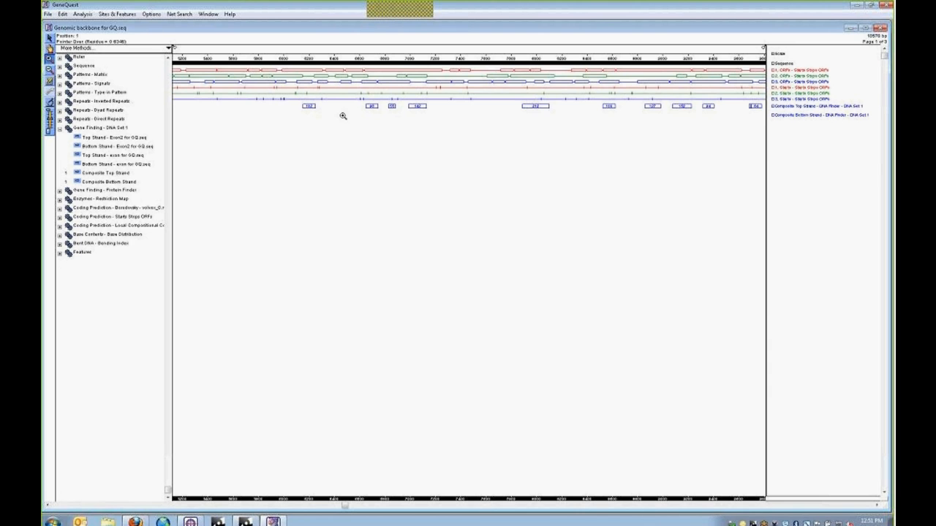
# - Zoom in on a composite exon match until bases around 8150–8255 are readable
pyautogui.click(309, 107)
pyautogui.click(472, 107)
pyautogui.click(459, 107)
pyautogui.click(475, 106)
pyautogui.click(465, 107)
pyautogui.click(463, 107)
pyautogui.click(464, 107)
pyautogui.click(462, 107)
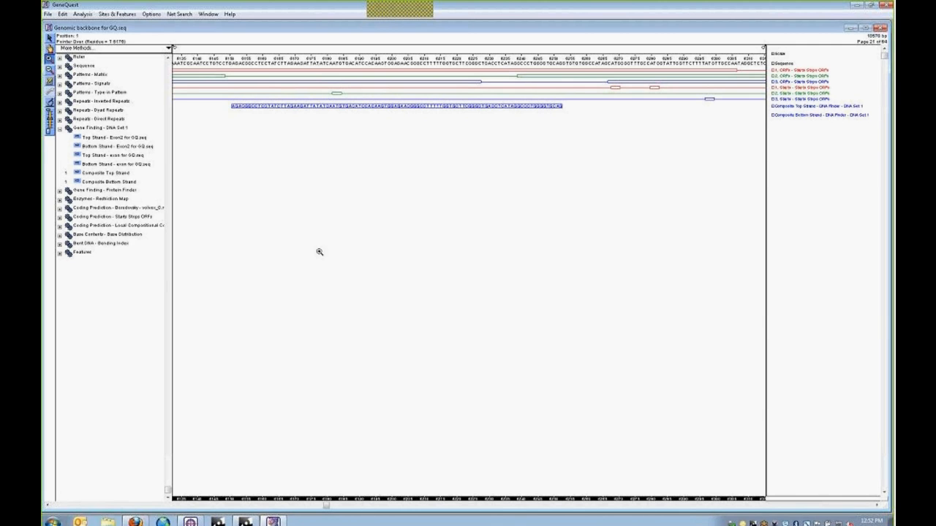
pyautogui.click(48, 16)
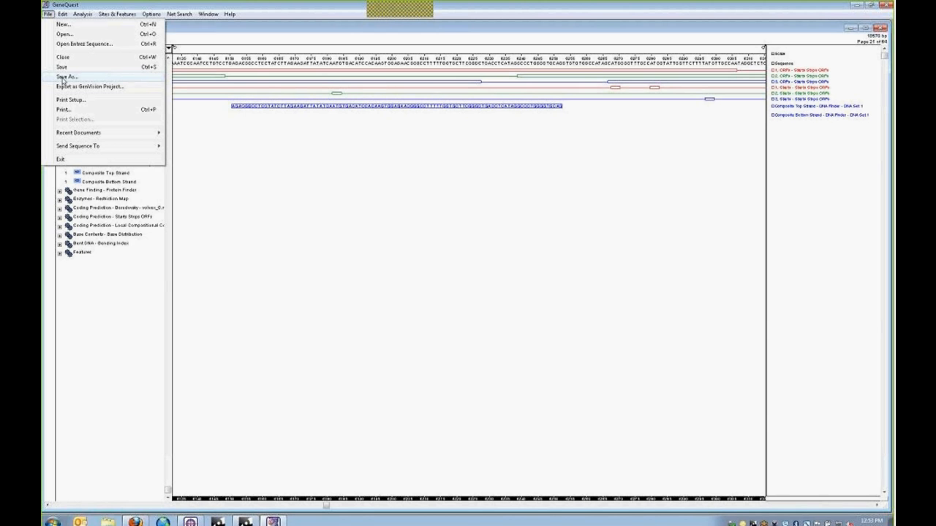
pyautogui.click(64, 33)
pyautogui.click(242, 181)
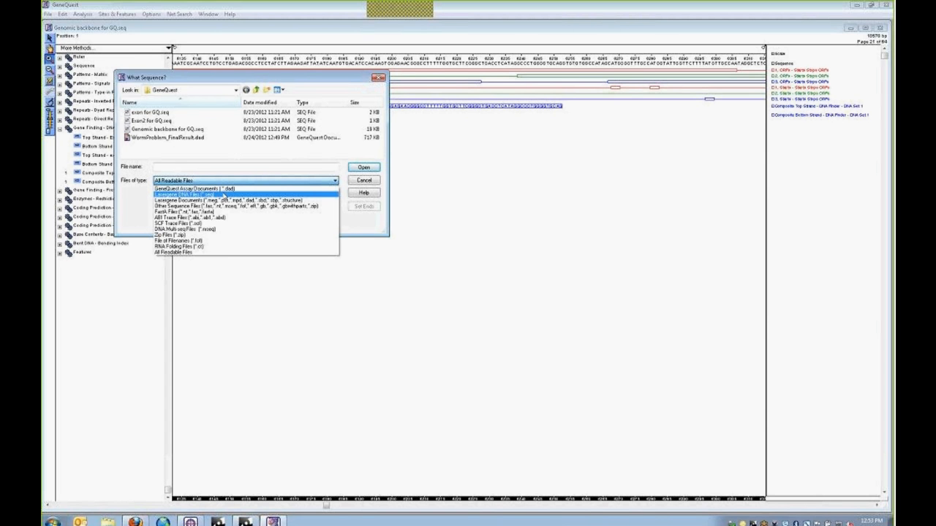
pyautogui.click(135, 203)
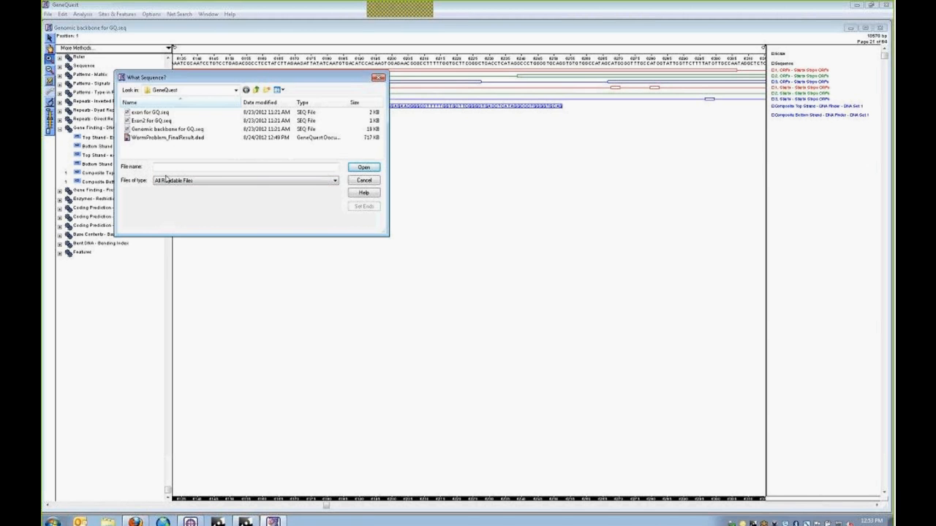
pyautogui.moveTo(185, 81); pyautogui.dragTo(233, 128)
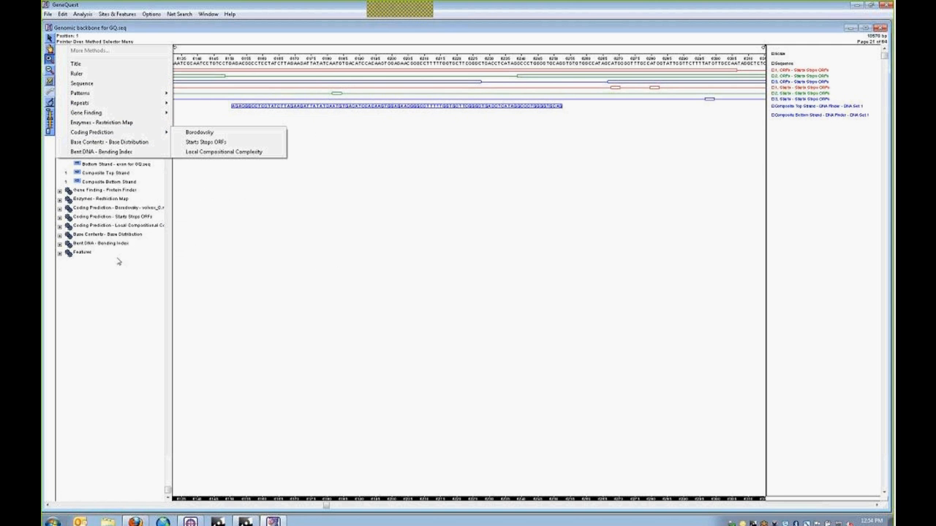
pyautogui.click(115, 283)
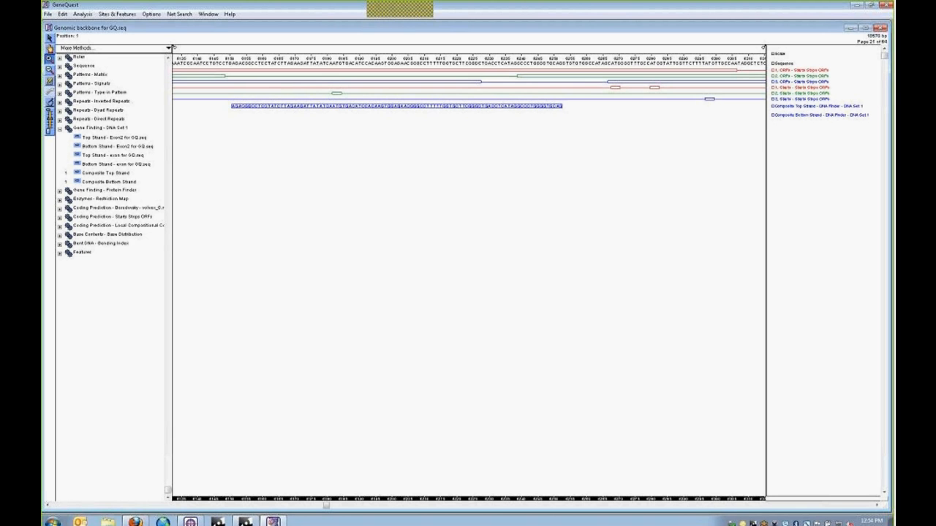
pyautogui.moveTo(136, 522)
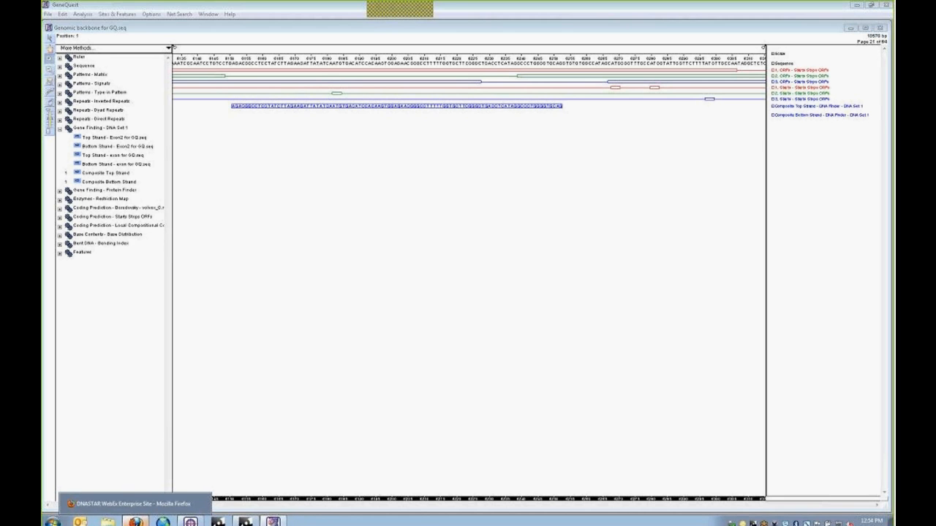
pyautogui.click(135, 504)
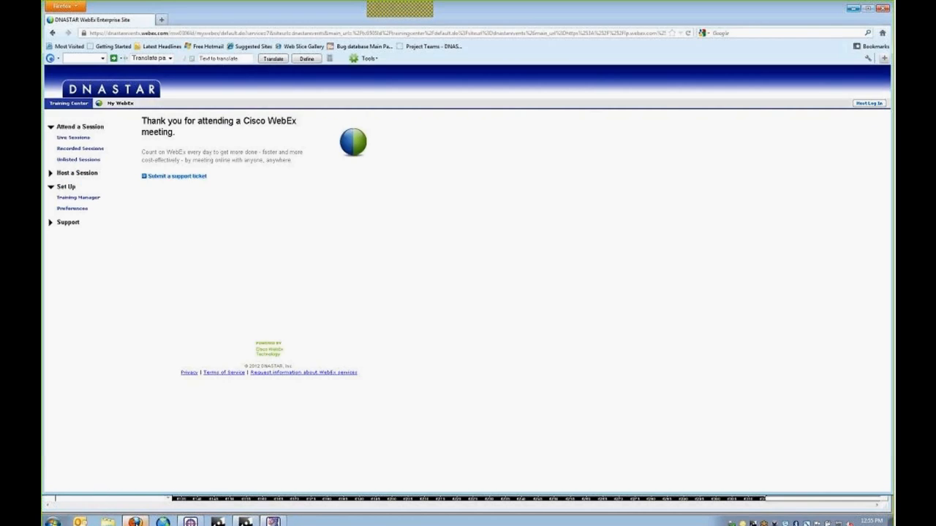
pyautogui.click(163, 20)
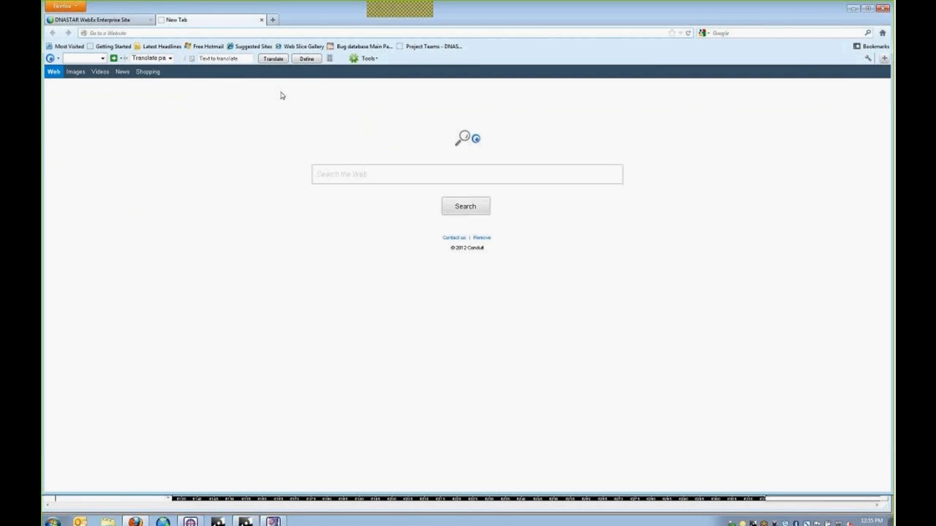
pyautogui.click(882, 33)
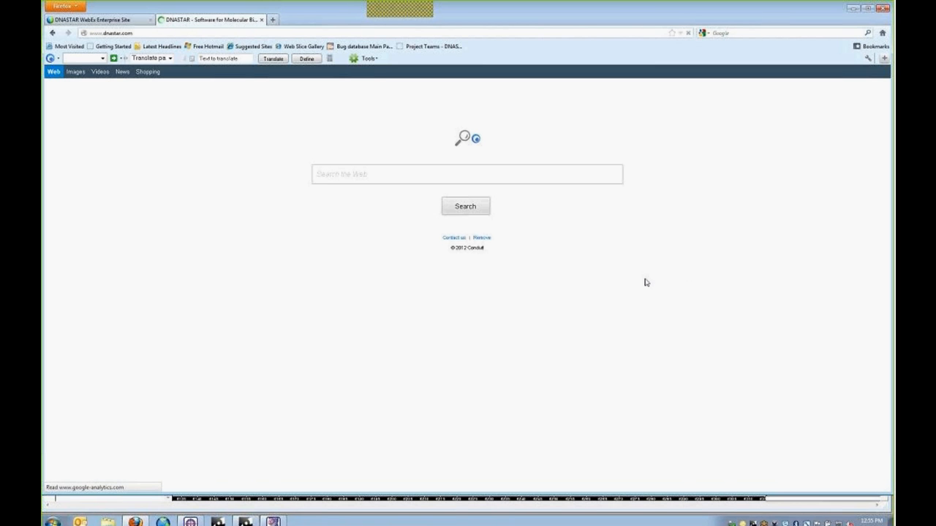
# - Go to Products > Lasergene Core Suite and view its Technical Requirements page
pyautogui.moveTo(408, 91)
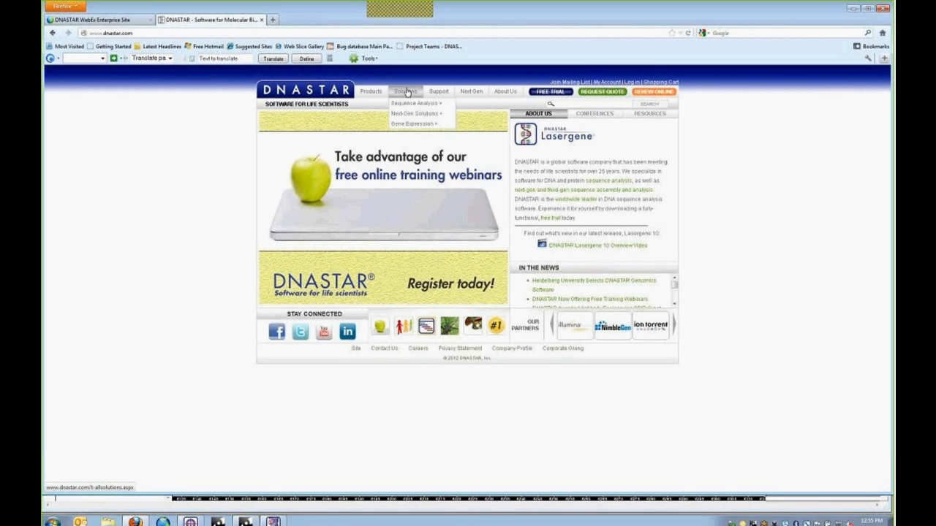
pyautogui.moveTo(371, 93)
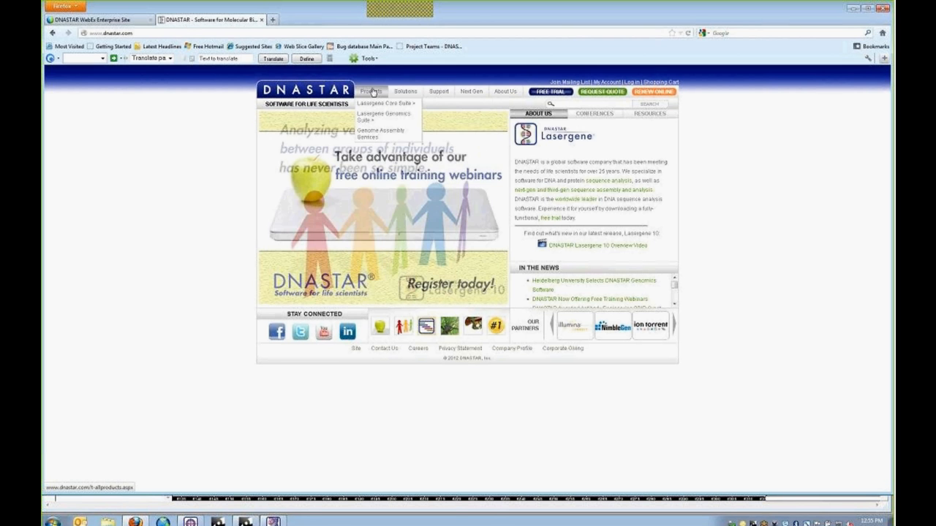
pyautogui.click(373, 106)
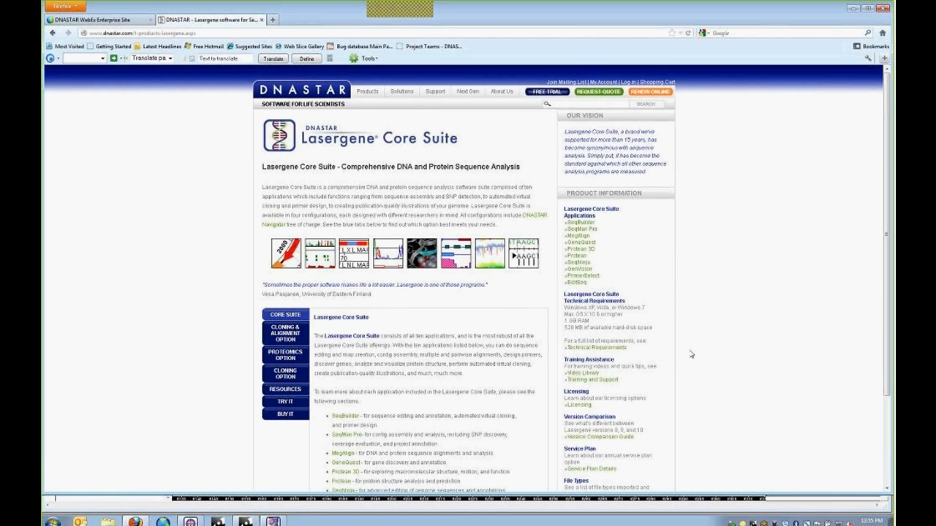
pyautogui.scroll(-2, 623, 317)
pyautogui.click(594, 298)
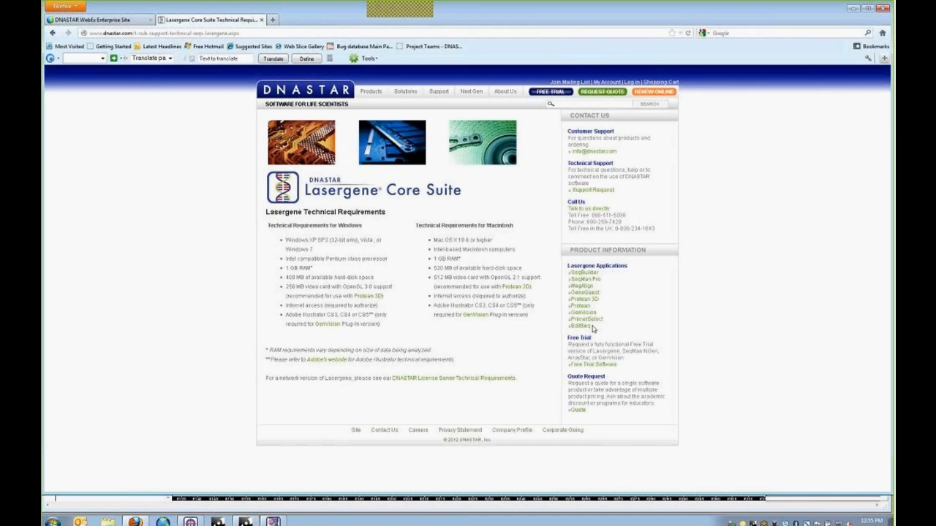